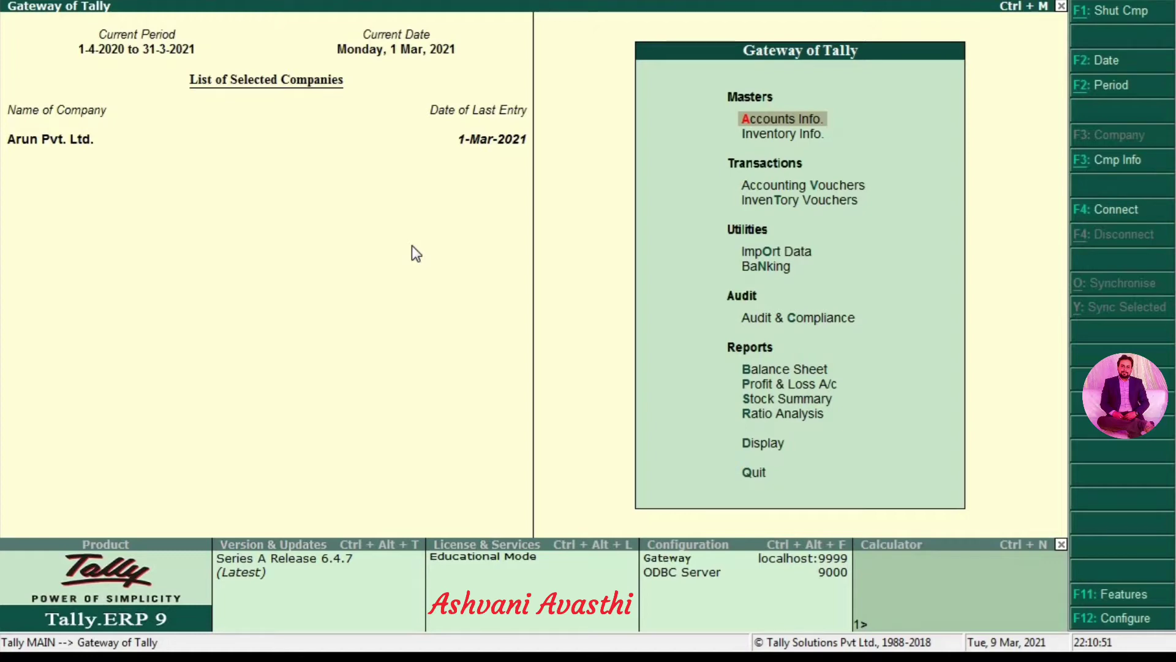
Review the previous purchase voucher, Purchase/01 from Rana Traders, accept it and return to the Gateway of Tally.
key("v")
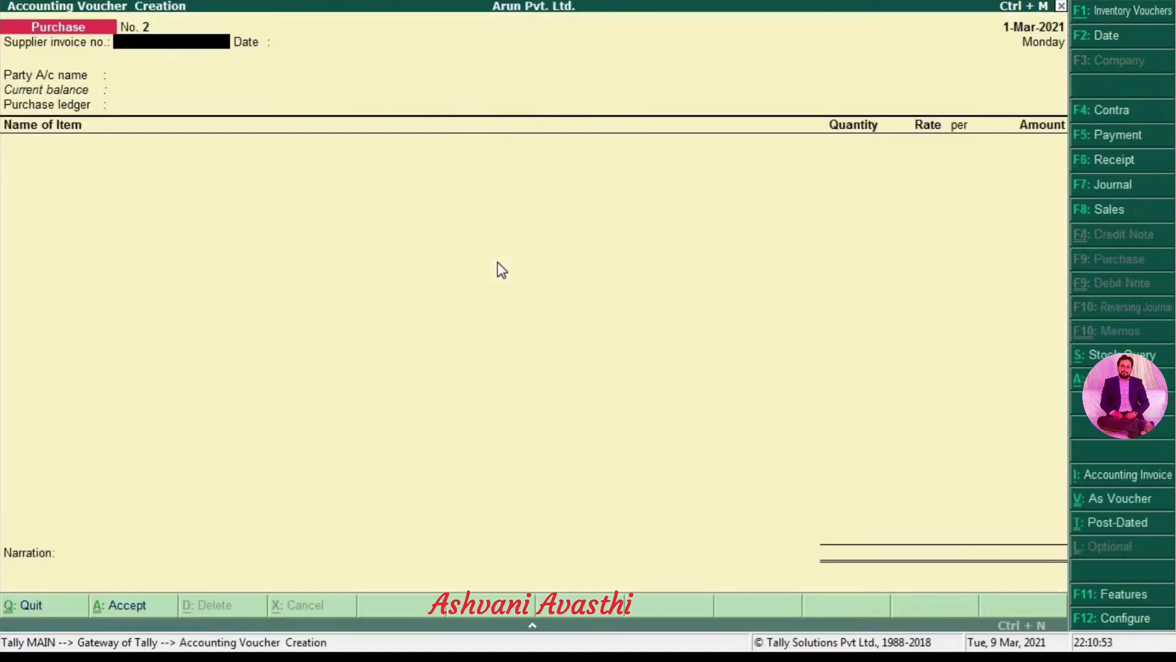
key("Page_Up")
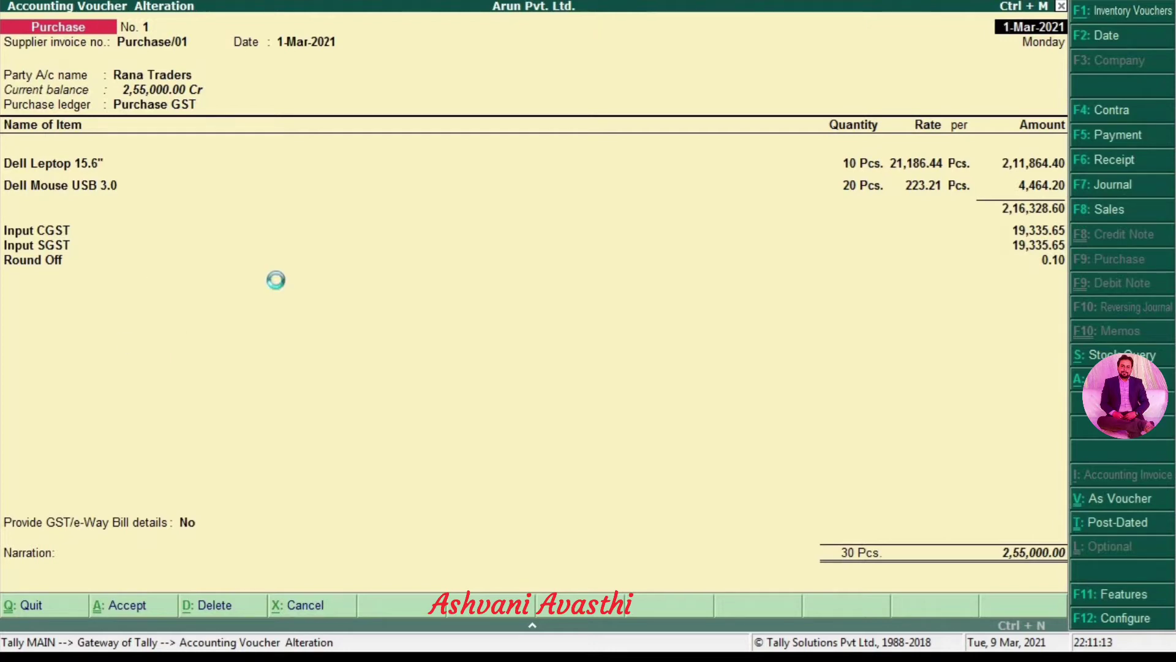
key("ctrl+a")
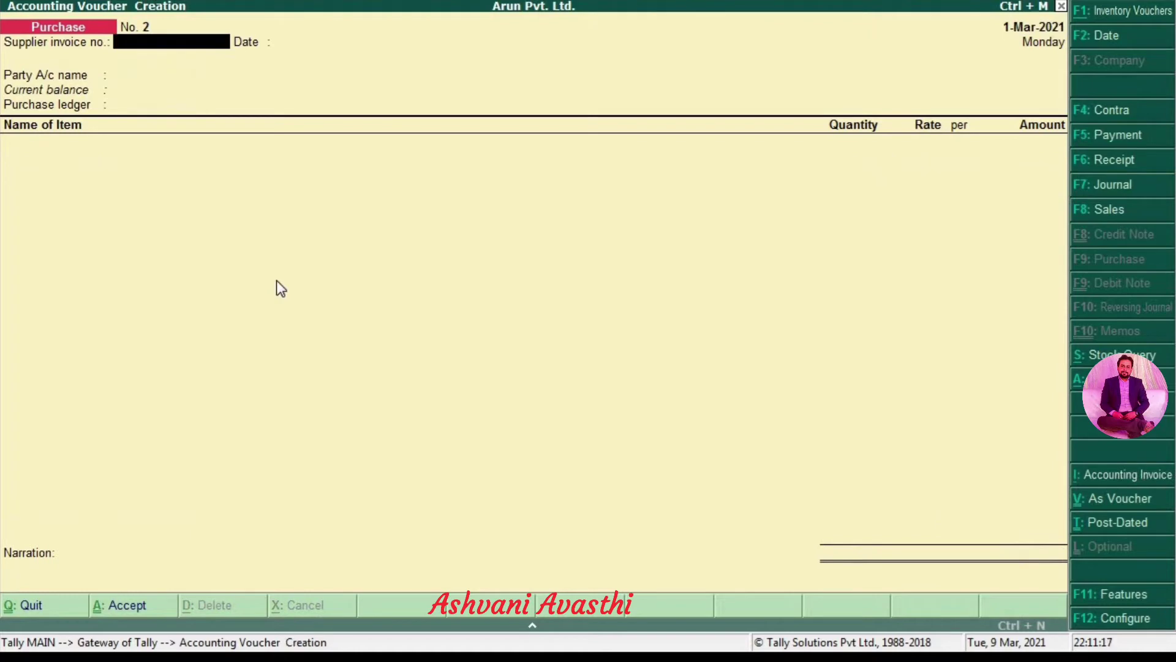
key("Escape")
key("Escape")
key("Escape")
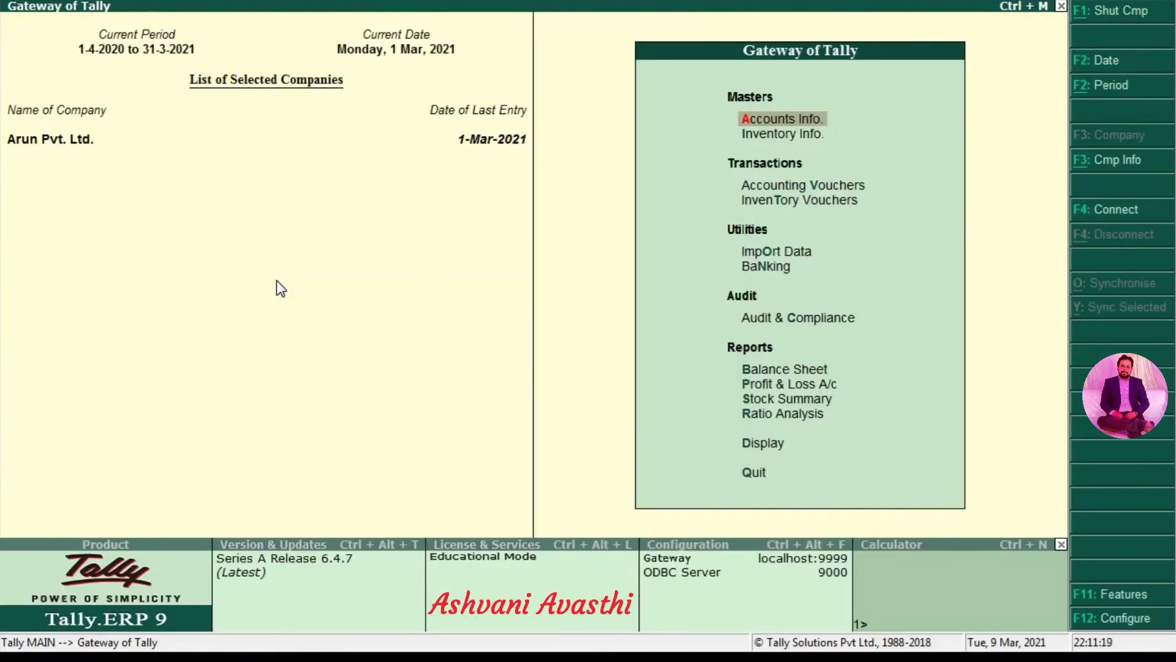
Open the Alok Traders ledger for alteration, examine its group, state and GST registration details, and accept it.
key("Return")
key("Down")
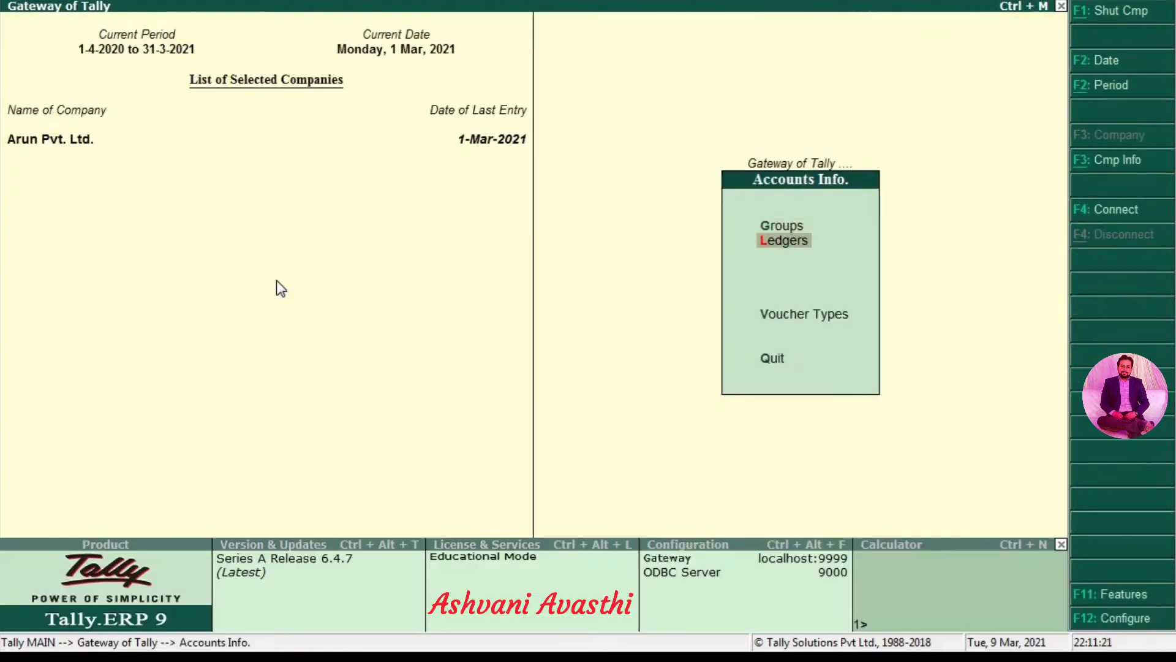
key("Return")
key("Down")
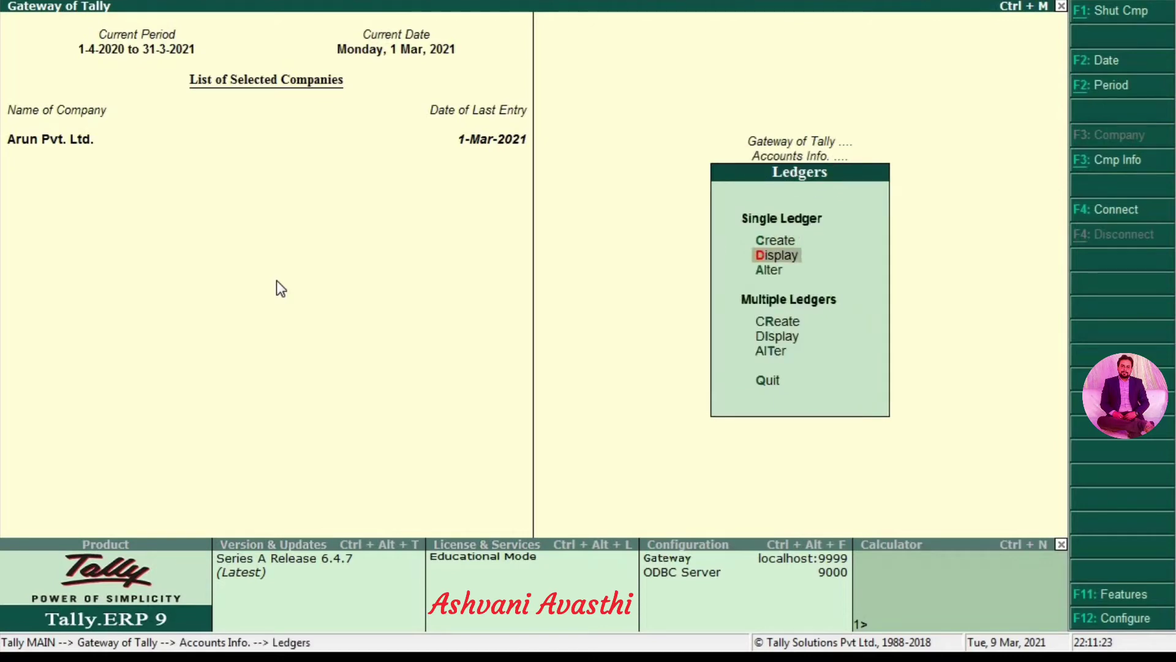
key("Return")
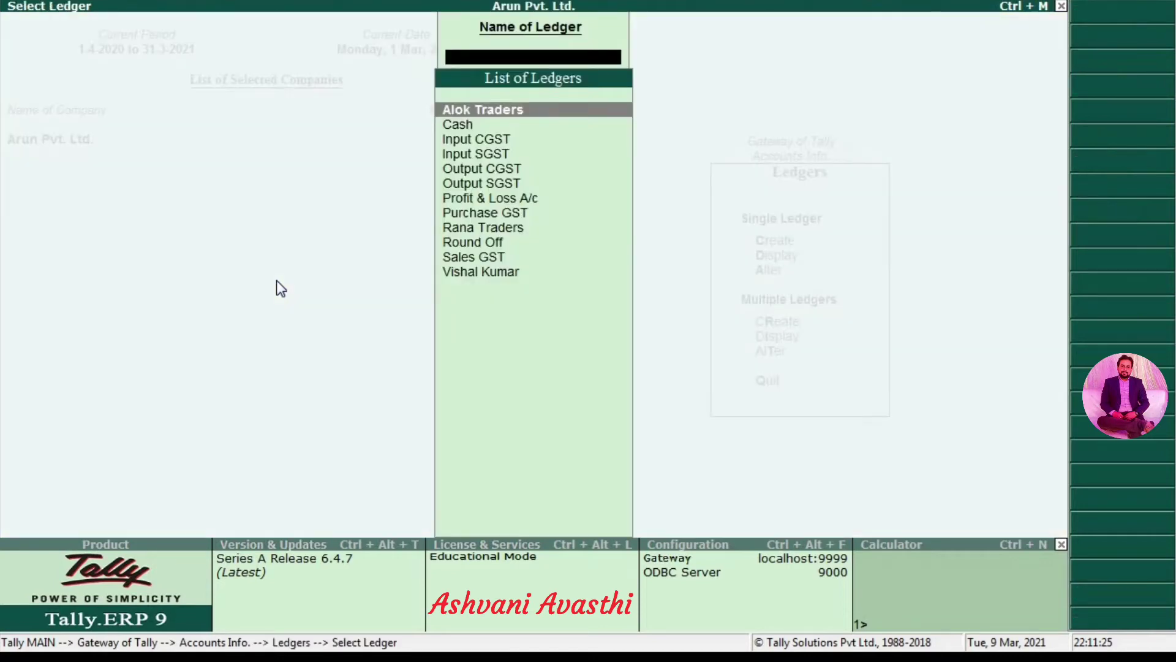
key("Escape")
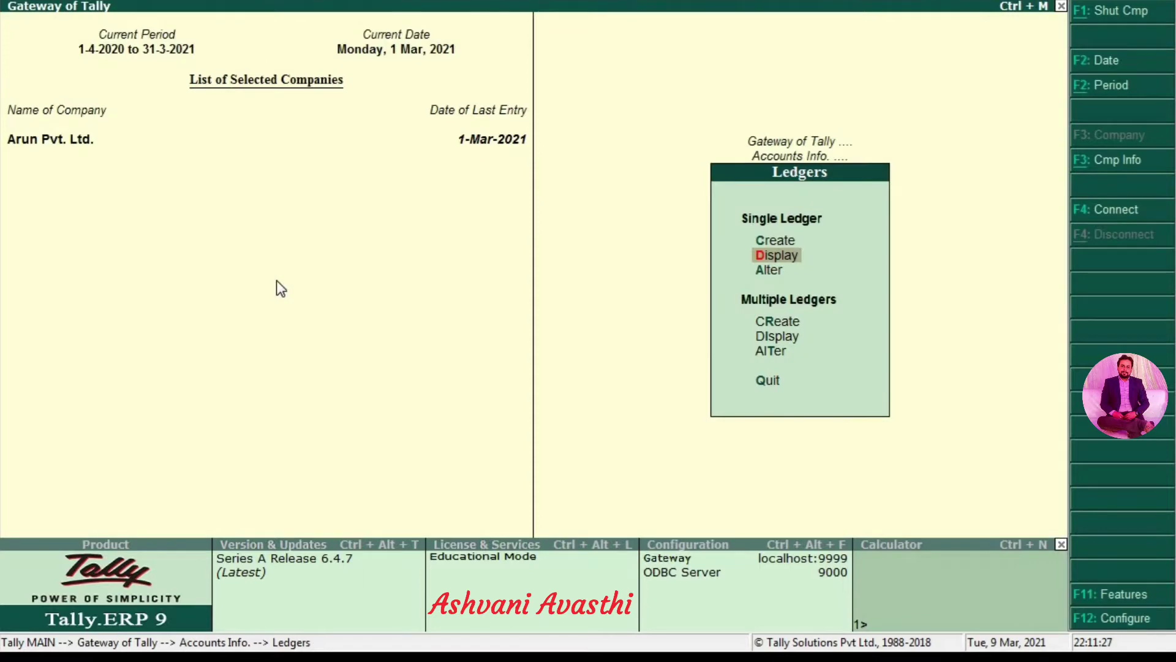
key("Down")
key("Return")
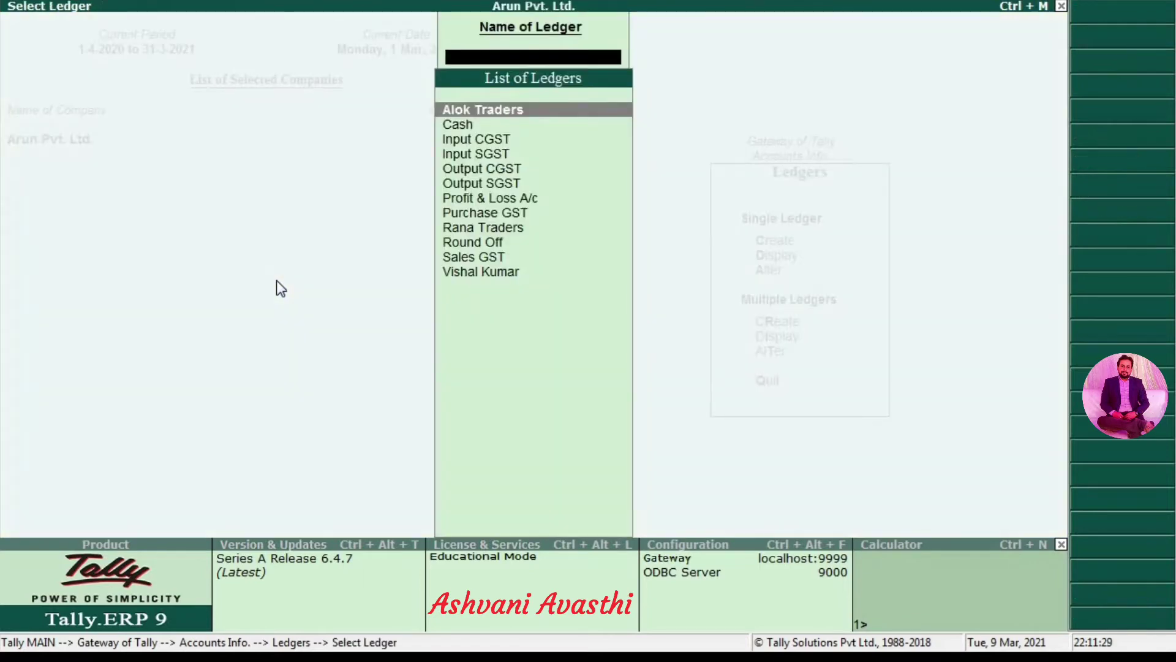
key("Return")
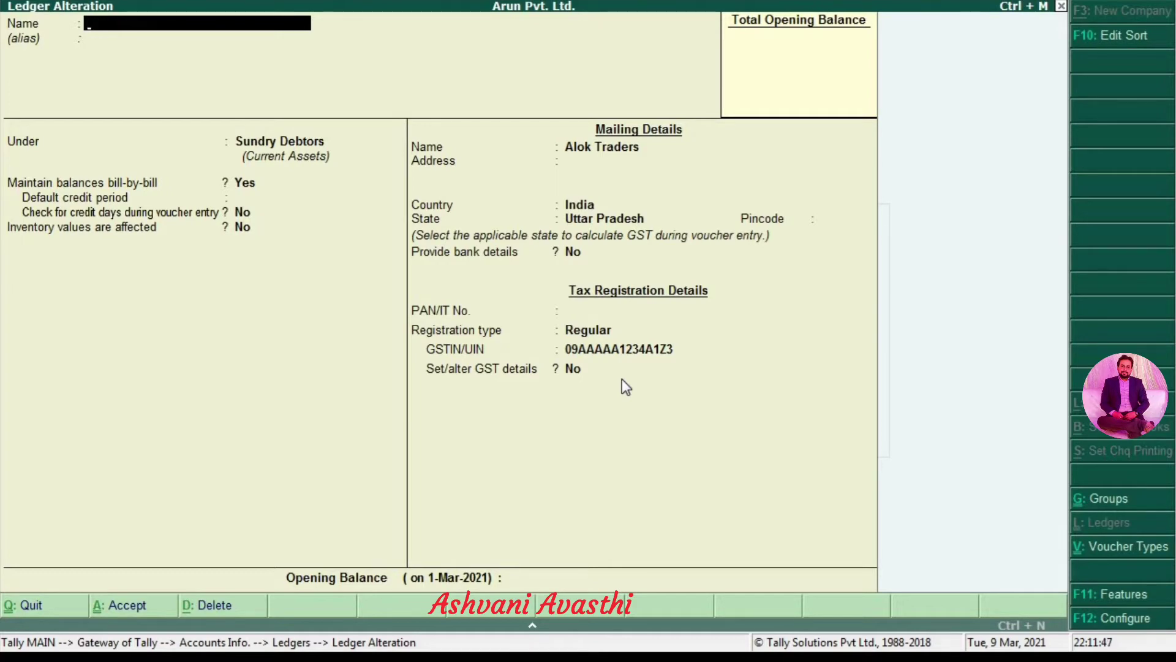
key("ctrl+a")
Examine the duty type and tax type settings of the Output CGST and Output SGST ledgers.
key("Down")
key("Down")
key("Down")
key("Down")
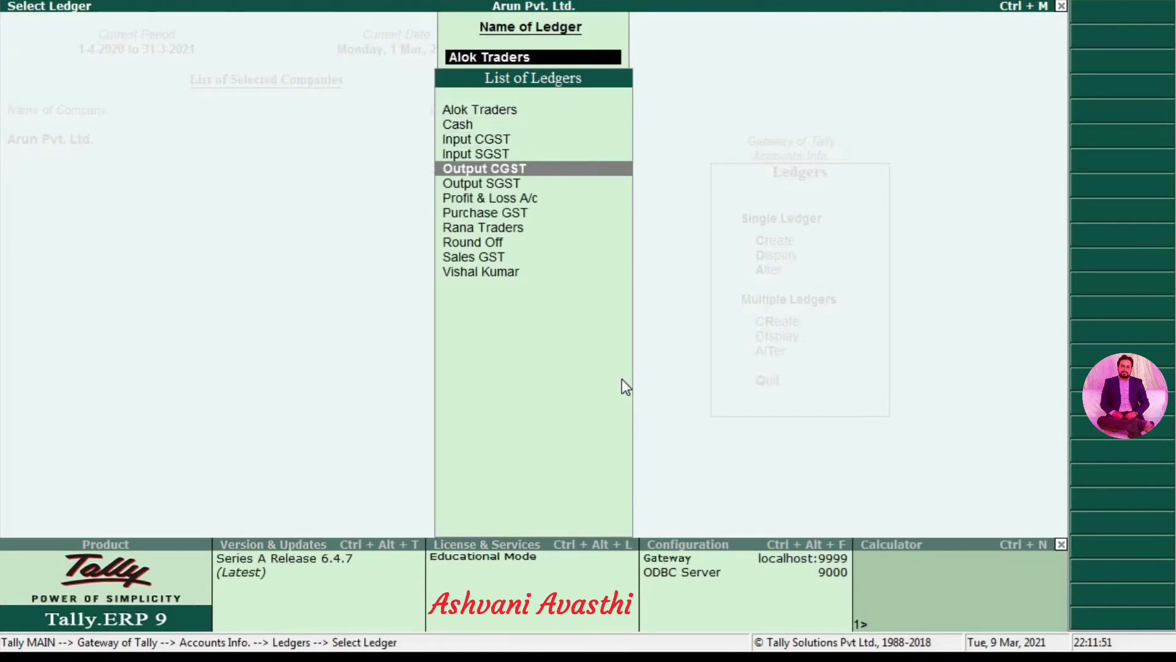
key("Return")
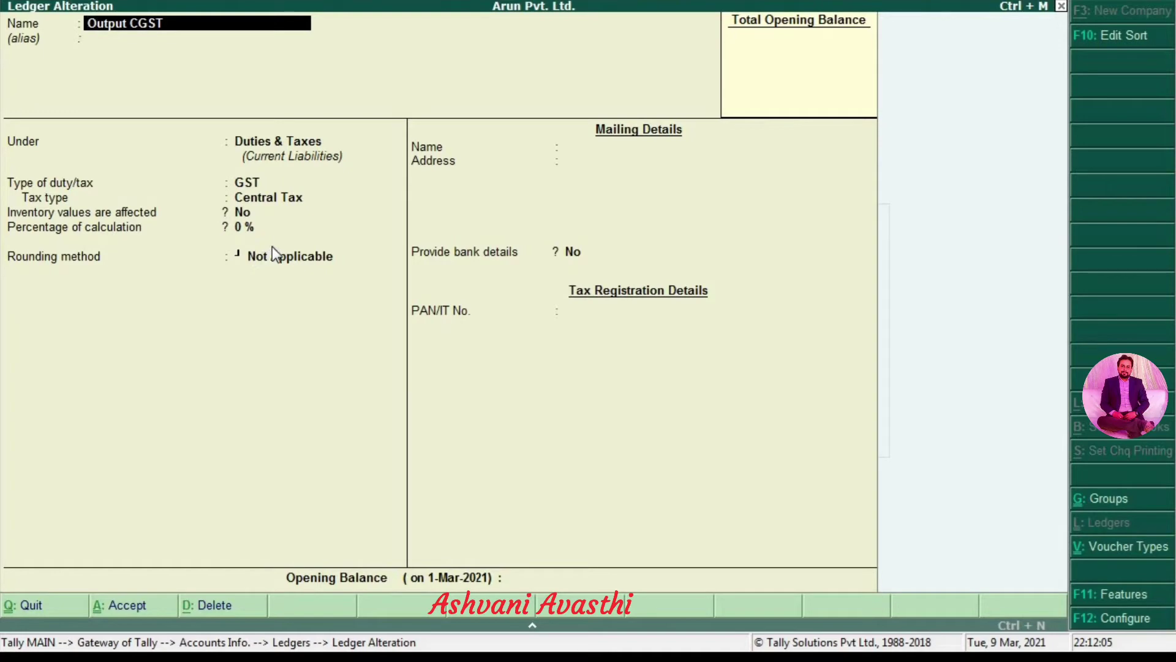
key("Down")
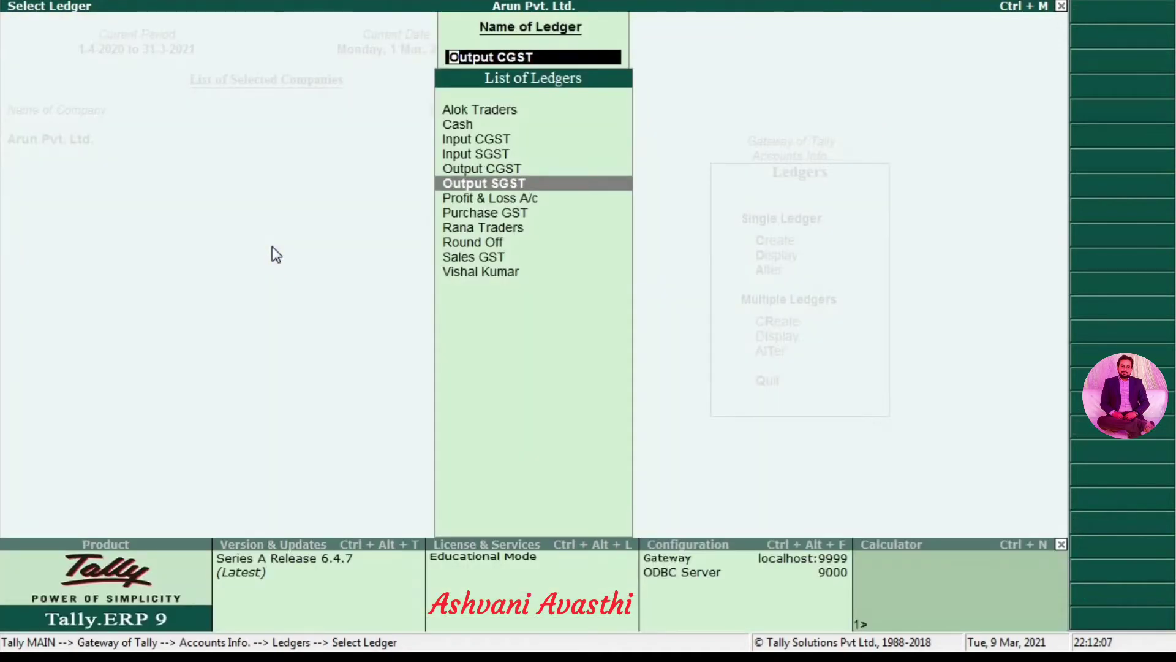
key("Return")
Examine the Round Off ledger's group and GST applicability, and leave it without saving.
key("Down")
key("Down")
key("Down")
key("Down")
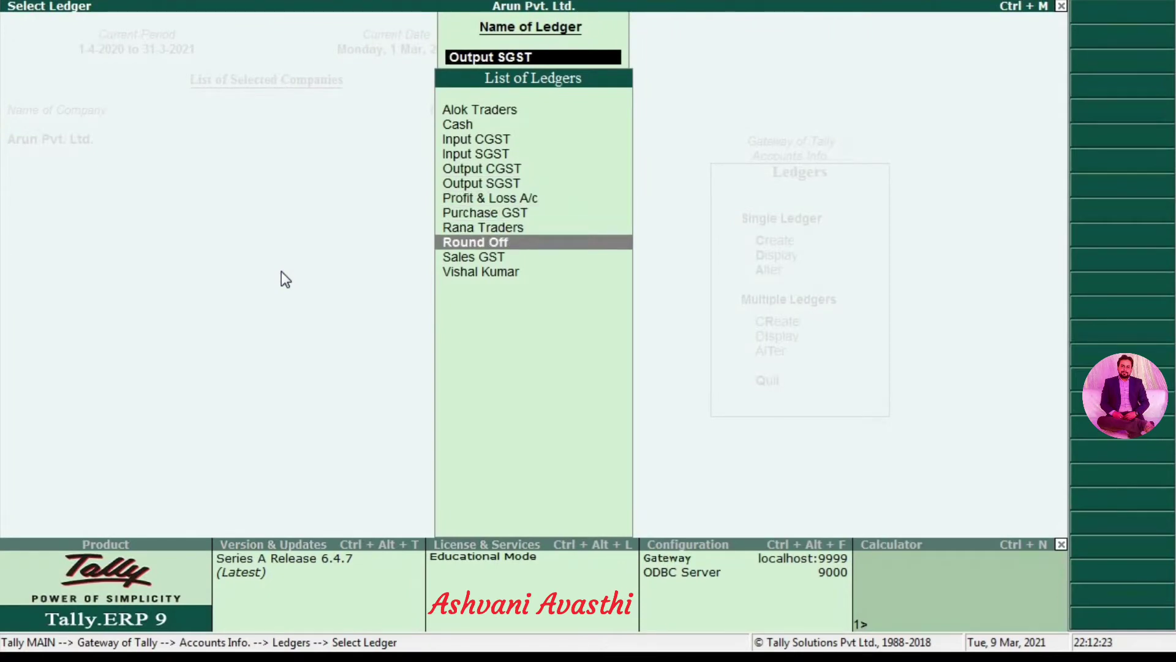
key("Return")
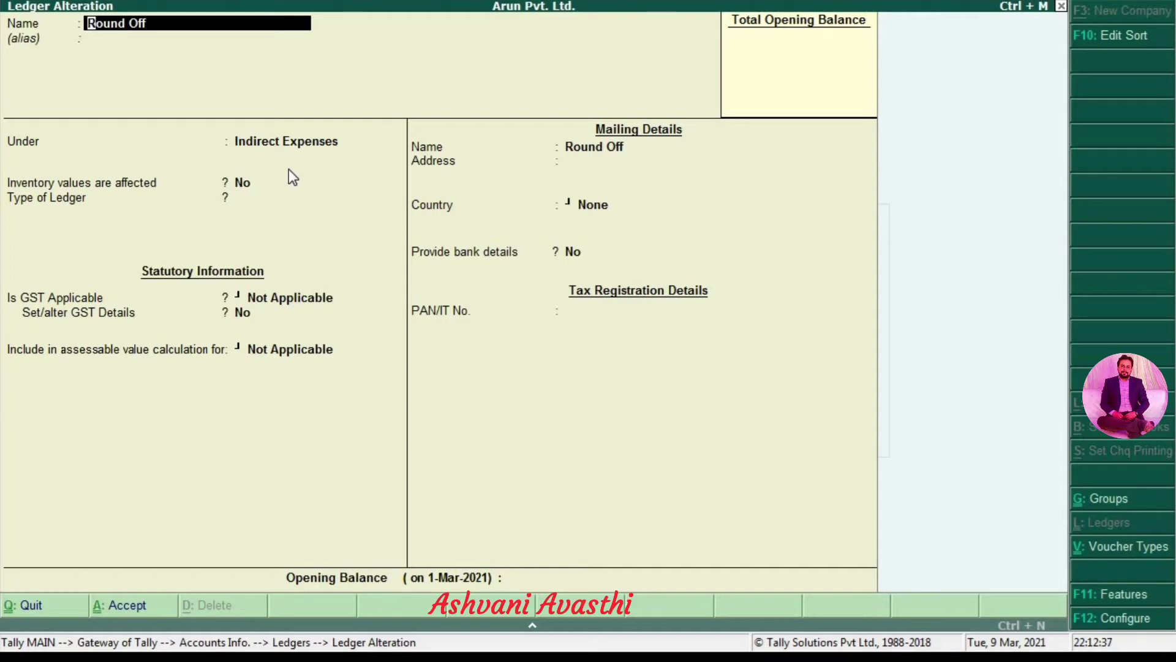
key("BackSpace")
key("Escape")
key("y")
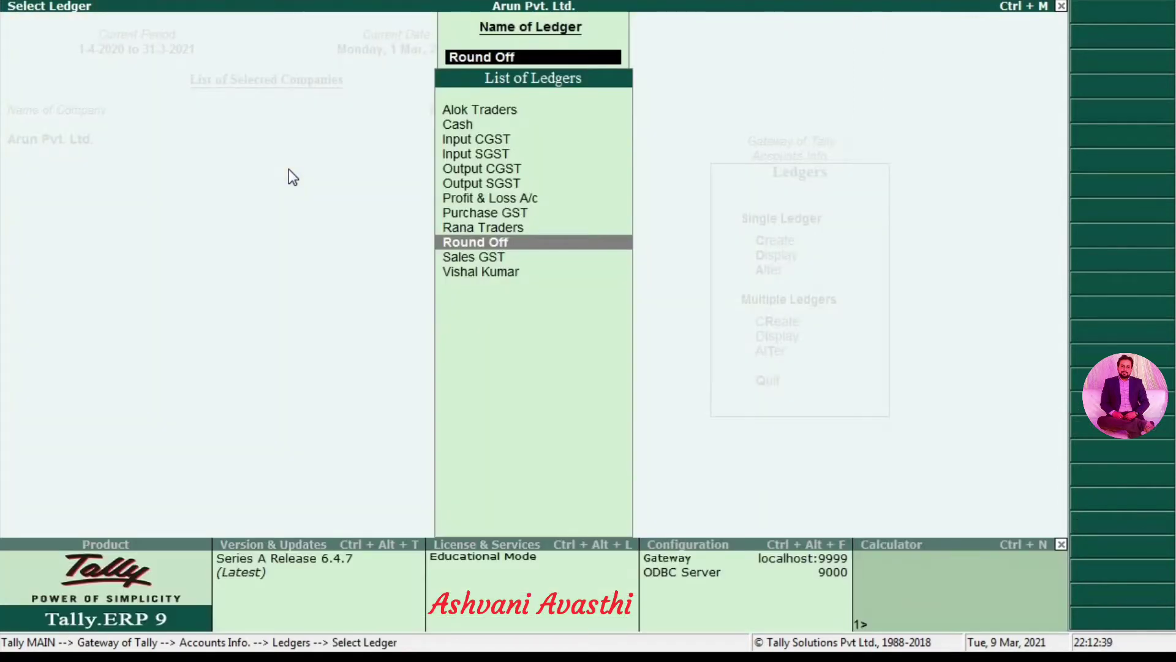
Examine the Sales GST ledger's group, GST applicability and type of supply, and accept it.
key("Down")
key("Return")
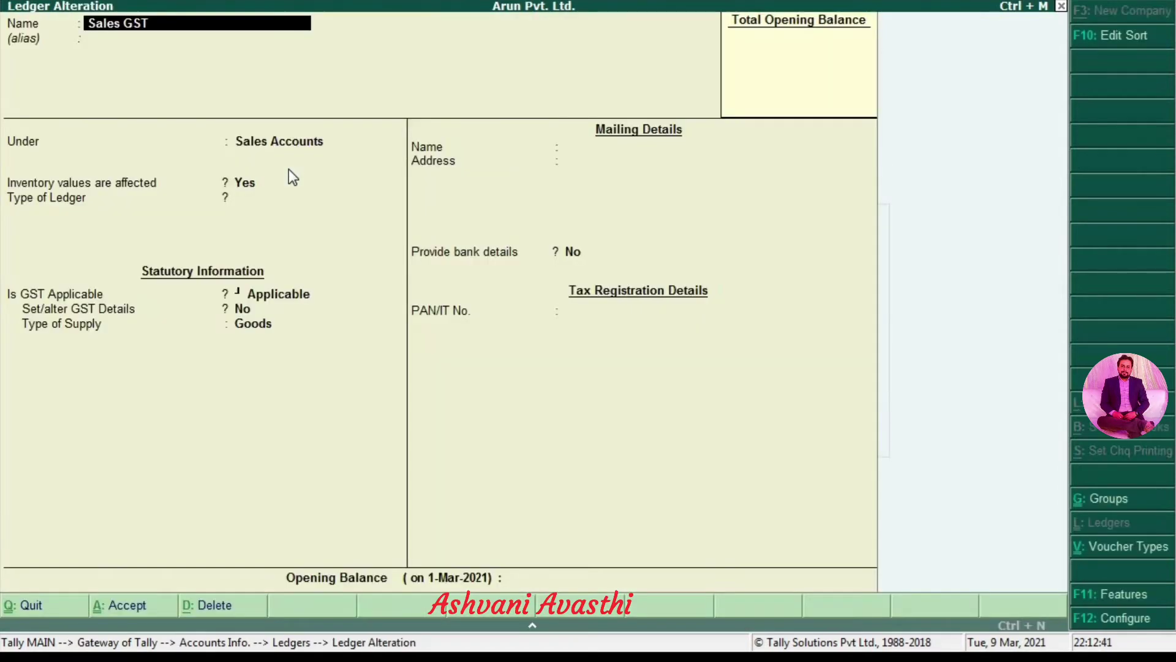
key("Return")
key("Return")
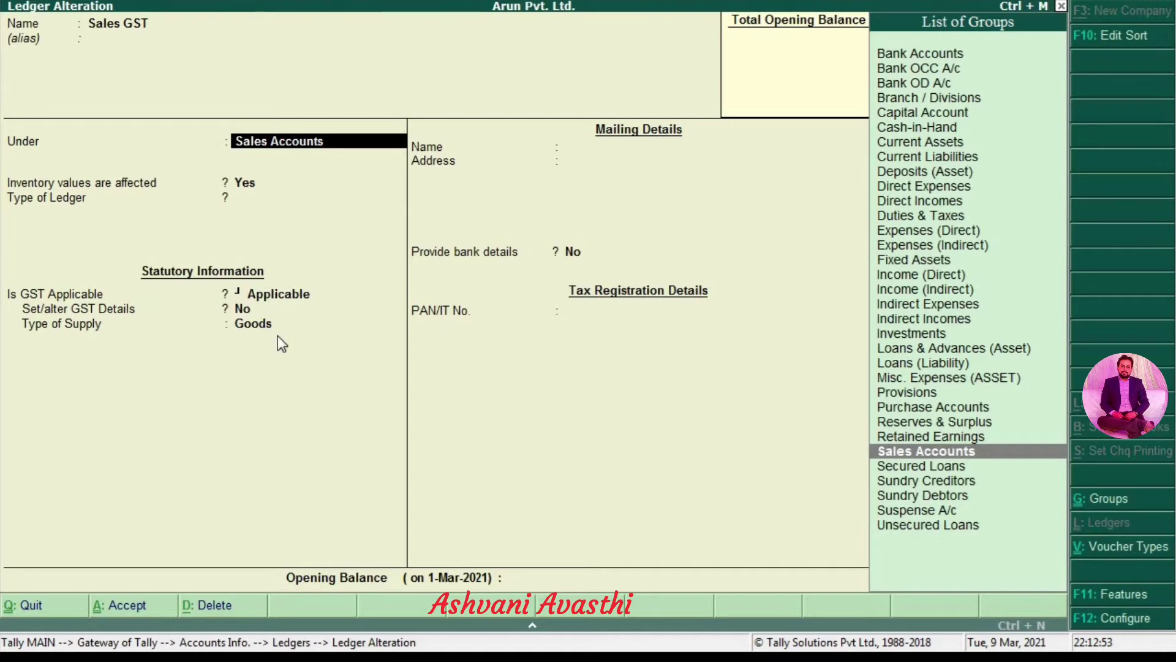
key("ctrl+a")
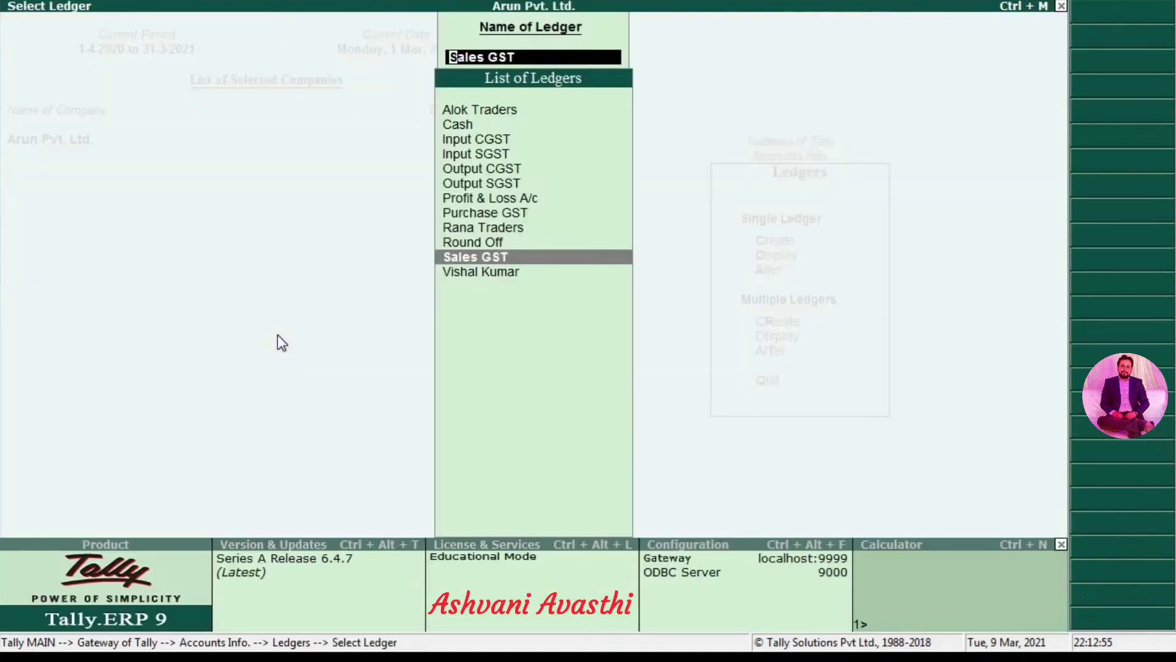
Examine the individual customer's ledger and its GST registration type, and return to the Gateway of Tally.
key("Down")
key("Return")
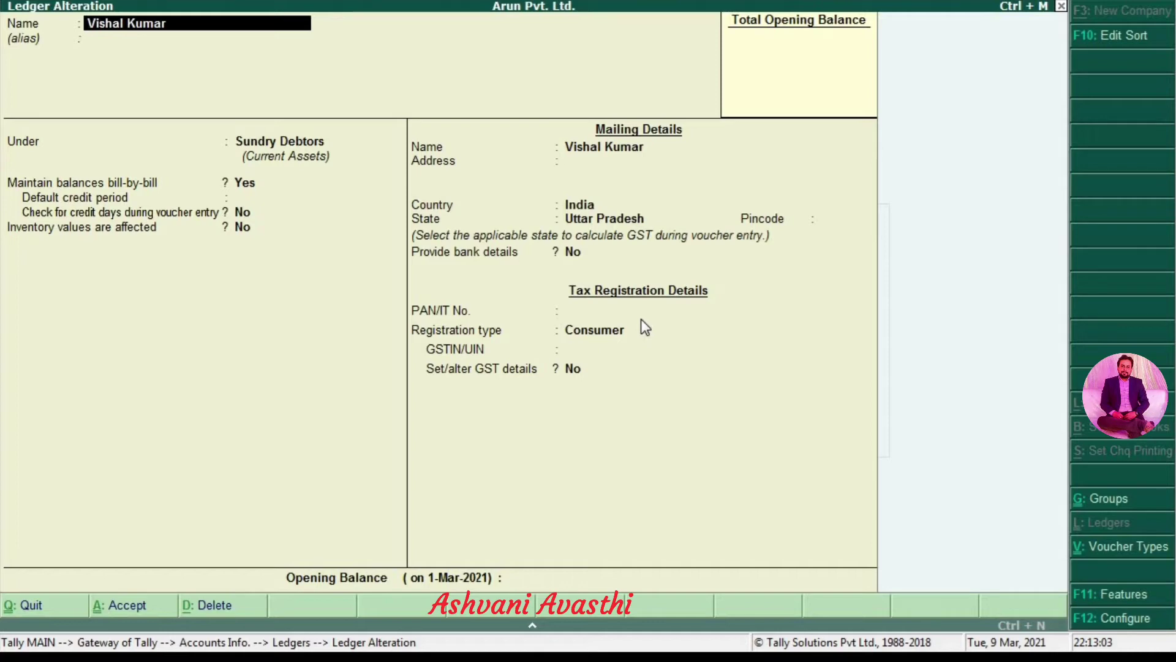
key("BackSpace")
key("Escape")
key("Escape")
key("Escape")
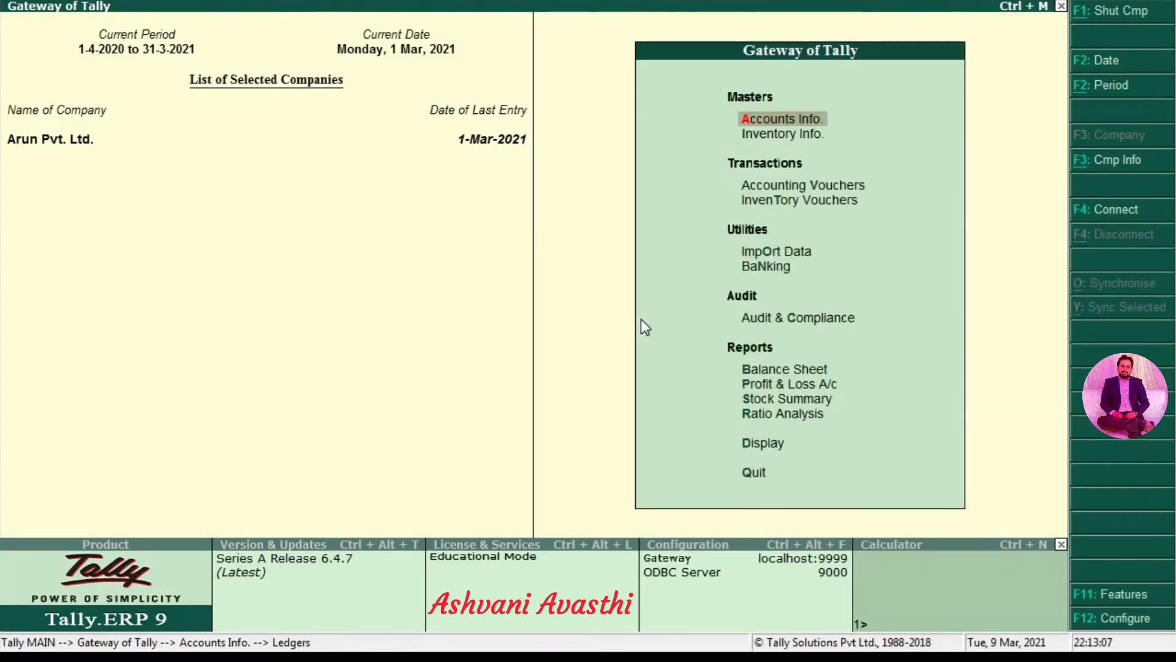
key("Escape")
key("Escape")
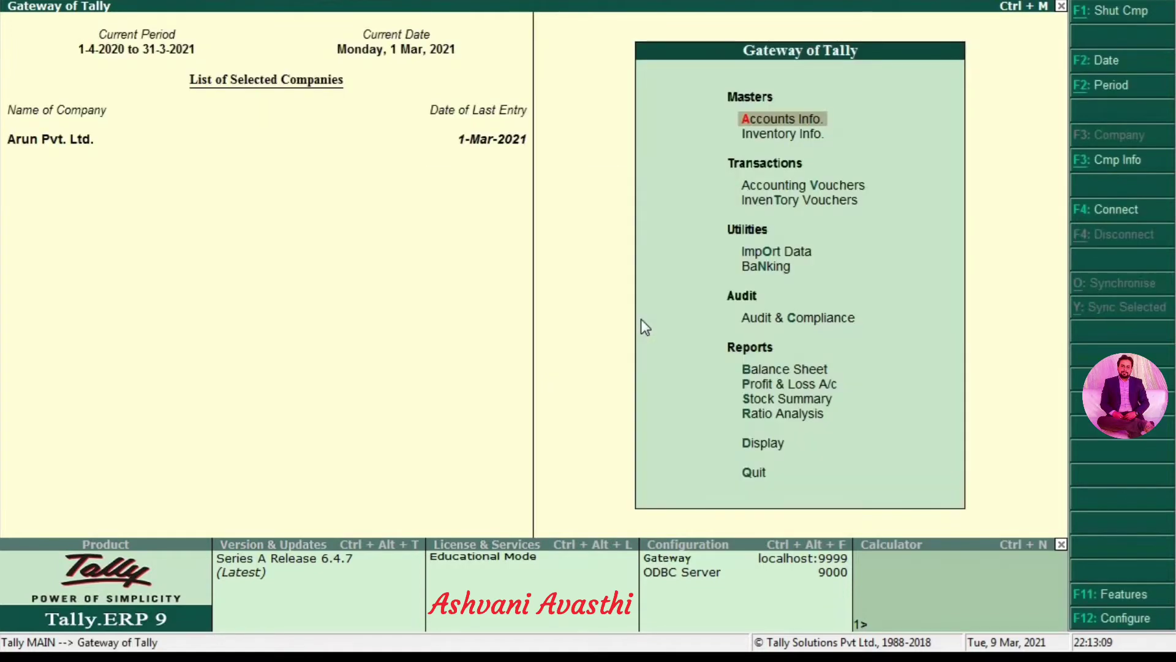
Open the stock item Dell Leptop 15.6" for alteration.
key("Down")
key("Return")
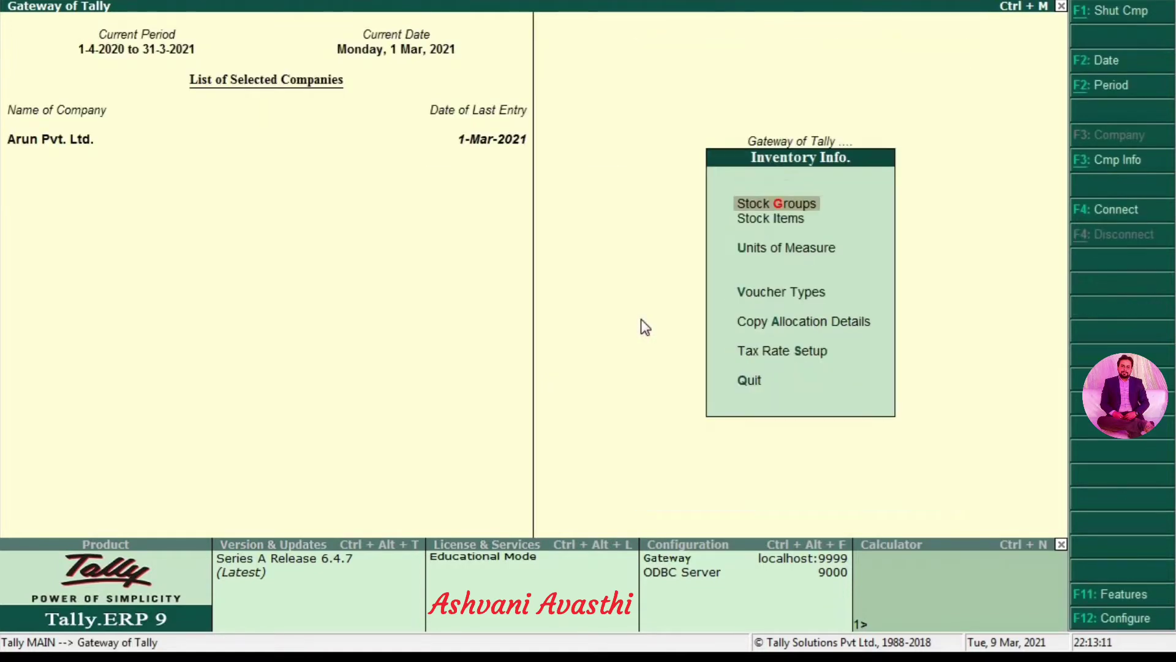
key("Down")
key("Return")
key("Down")
key("Down")
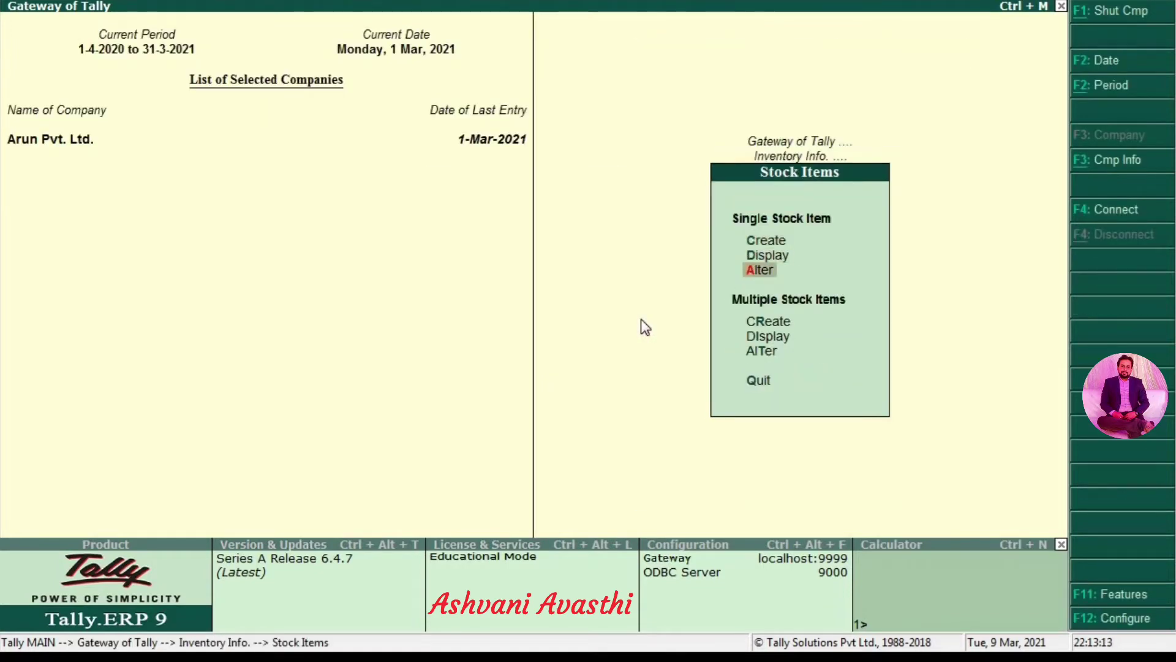
key("Return")
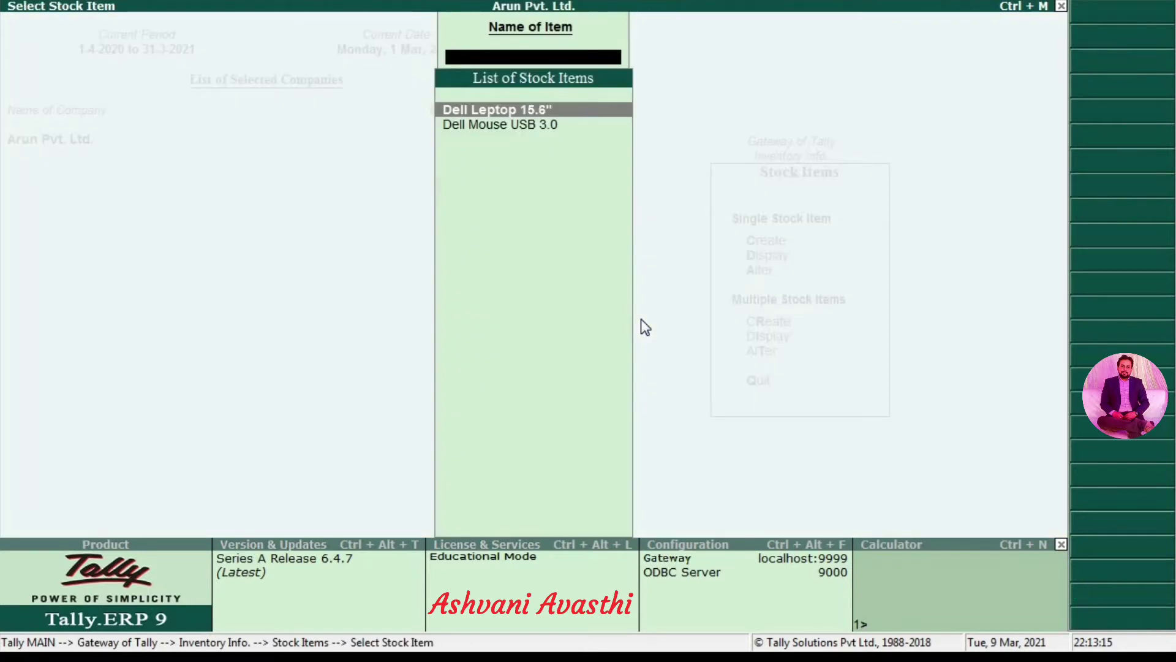
key("Return")
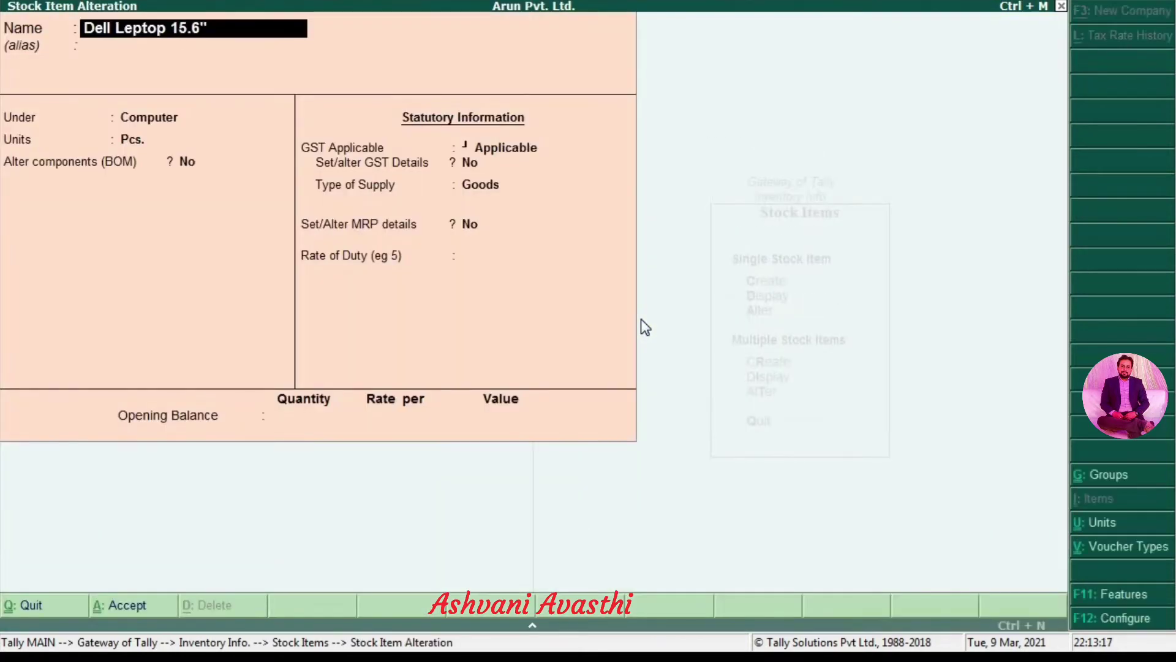
Set the laptop's Set/alter GST Details option to Yes and examine its HSN/SAC and tax rate details.
key("Return")
key("Return")
key("Return")
key("Return")
key("Return")
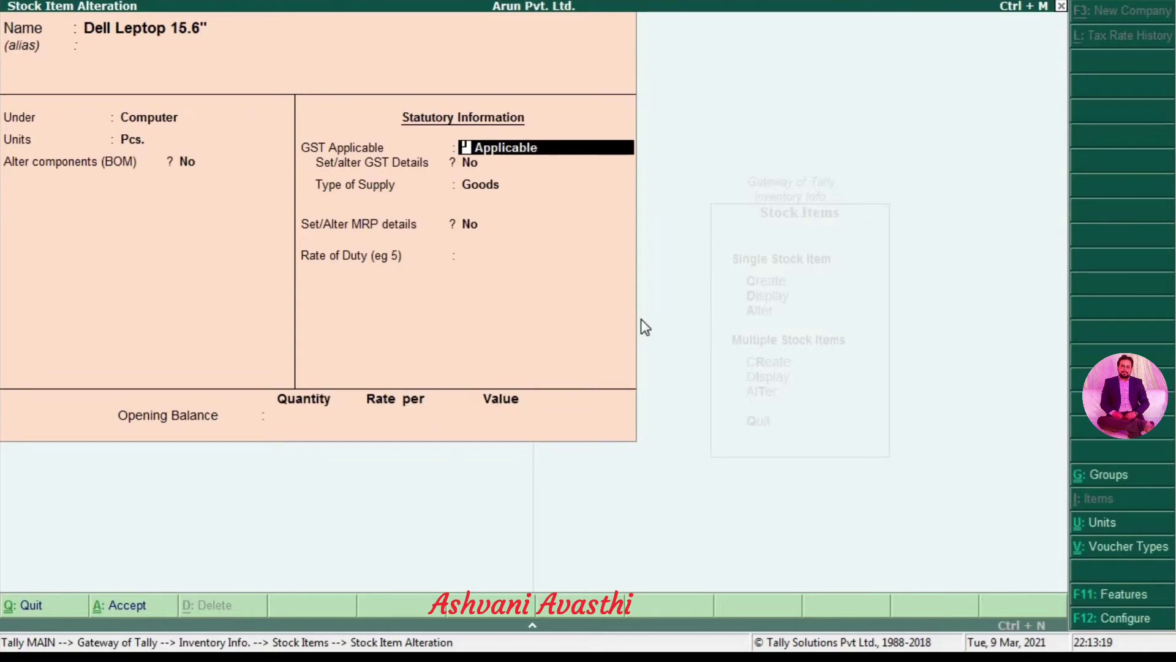
key("Return")
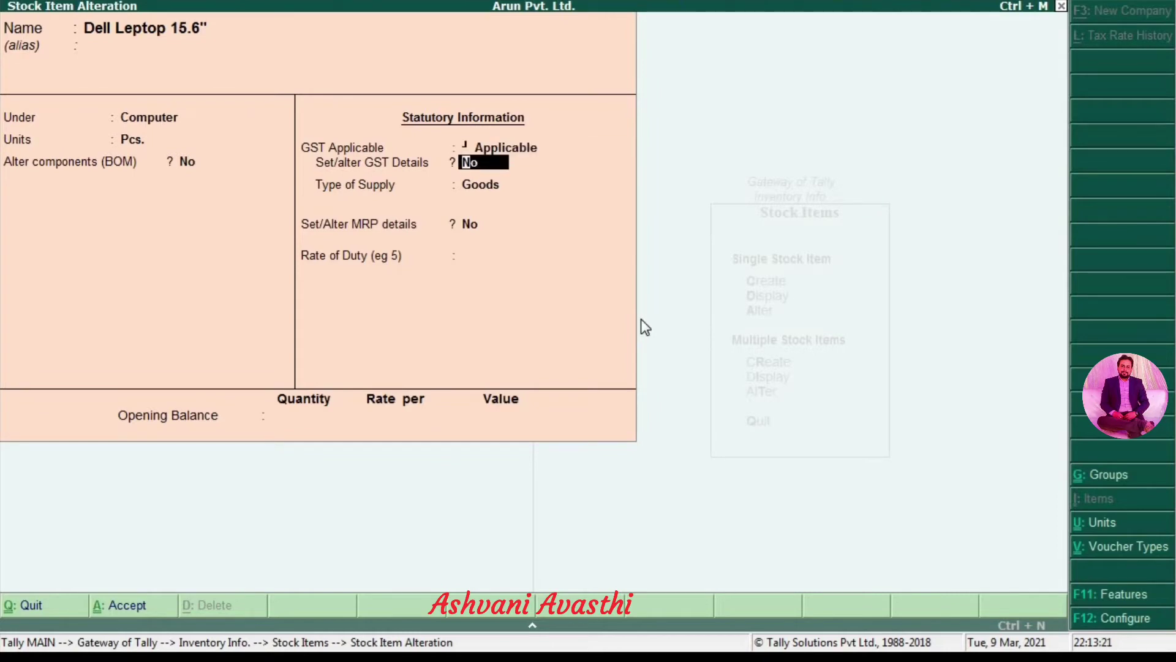
key("y")
key("Return")
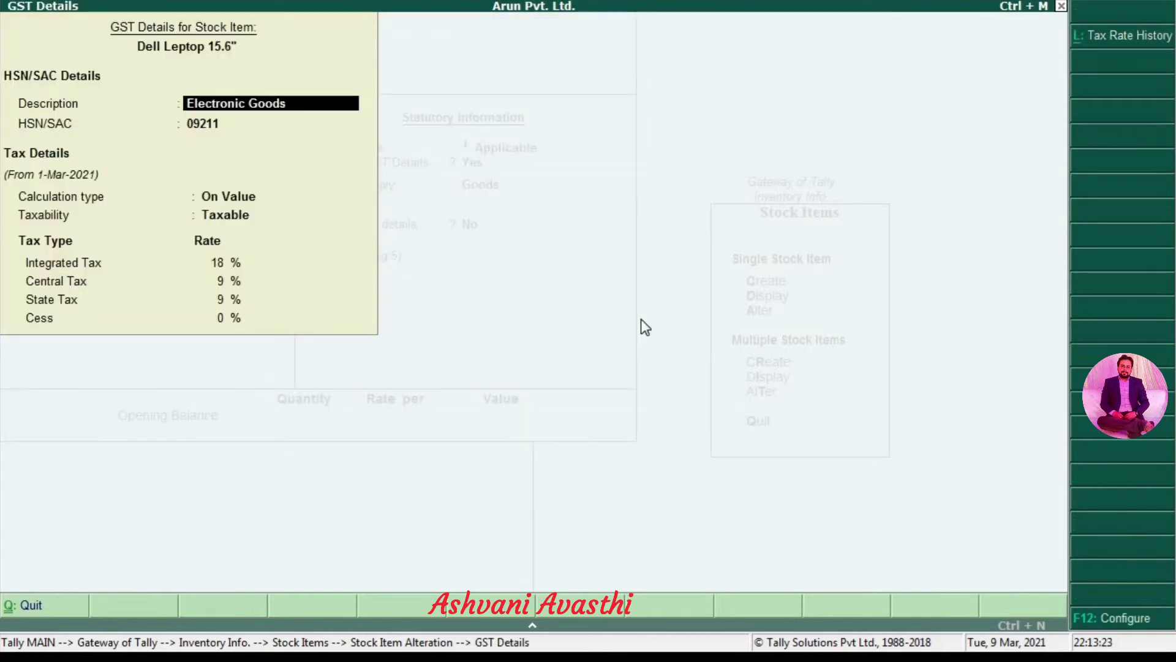
key("Return")
key("Return")
key("Return")
key("Return")
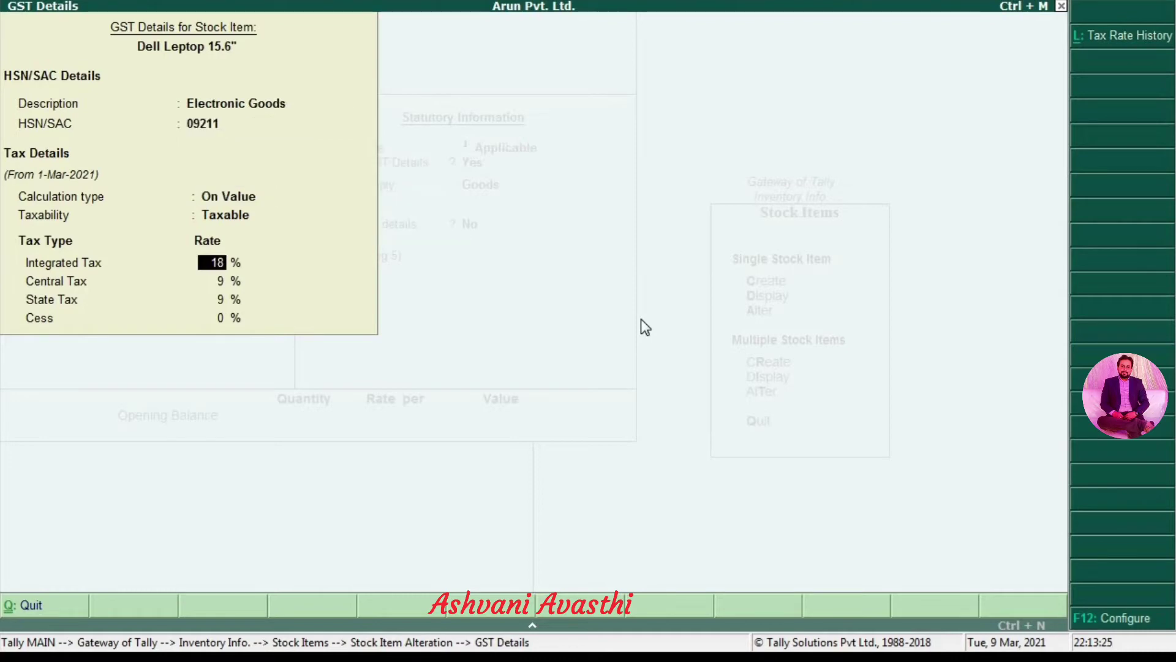
key("Return")
Check the configuration options for GST details and accept the laptop's GST details.
key("F12")
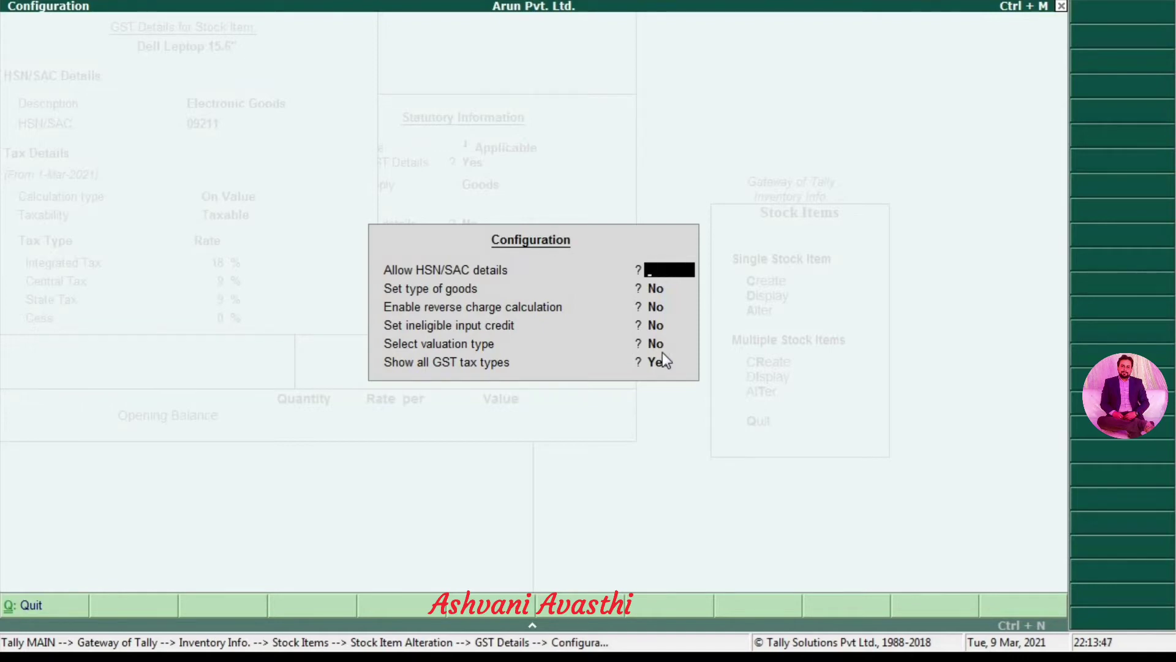
key("ctrl+a")
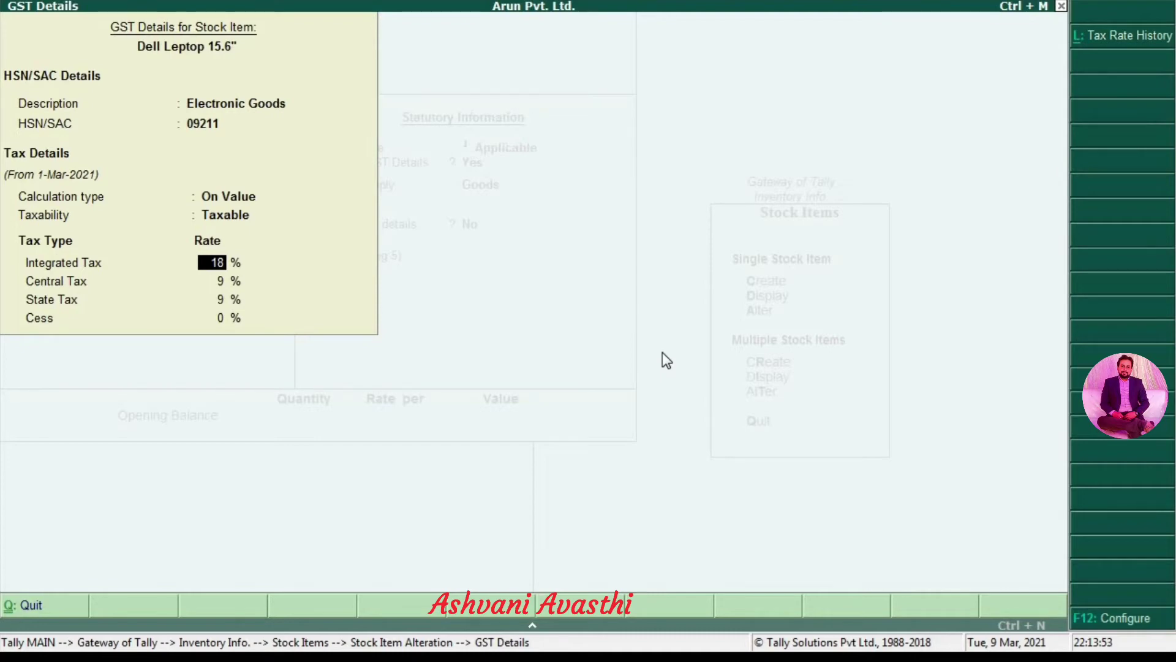
key("ctrl+a")
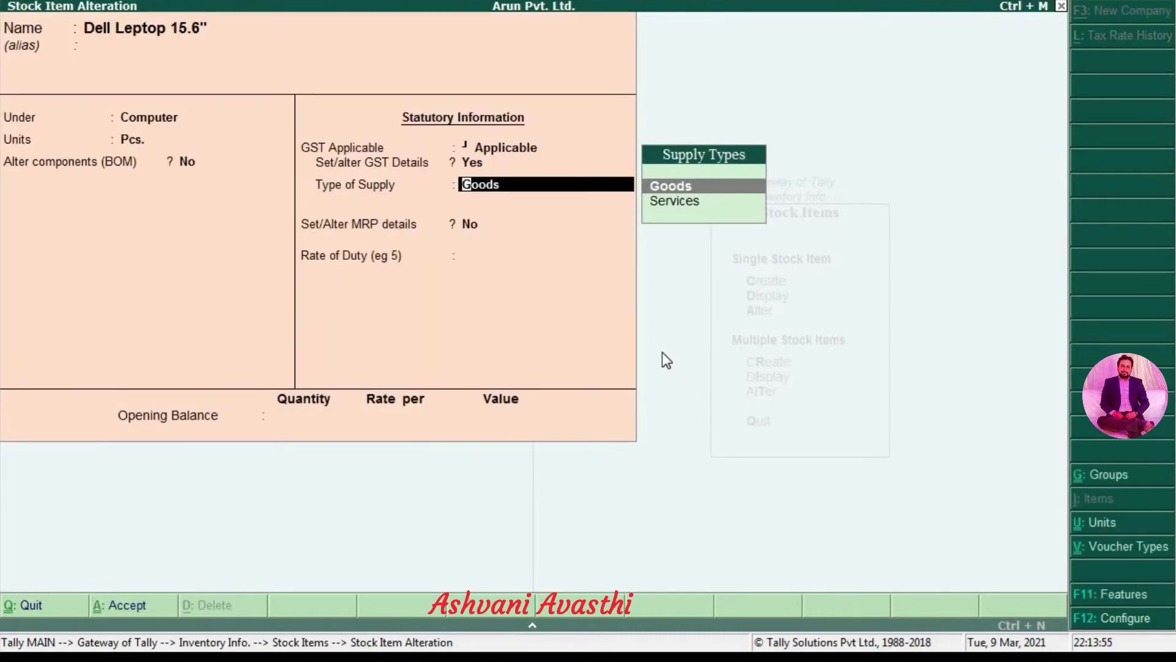
Open the stock item Dell Mouse USB 3.0 for alteration and set its Set/alter GST Details option to Yes.
key("Down")
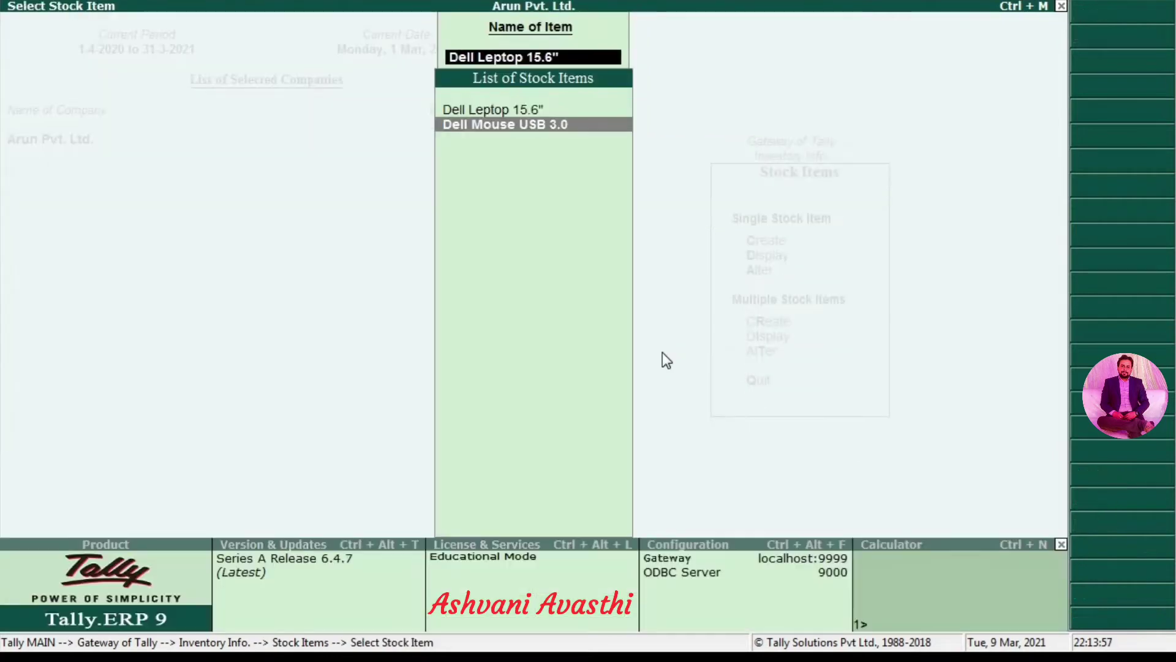
key("Return")
key("Return")
key("Return")
key("Return")
key("Return")
key("Return")
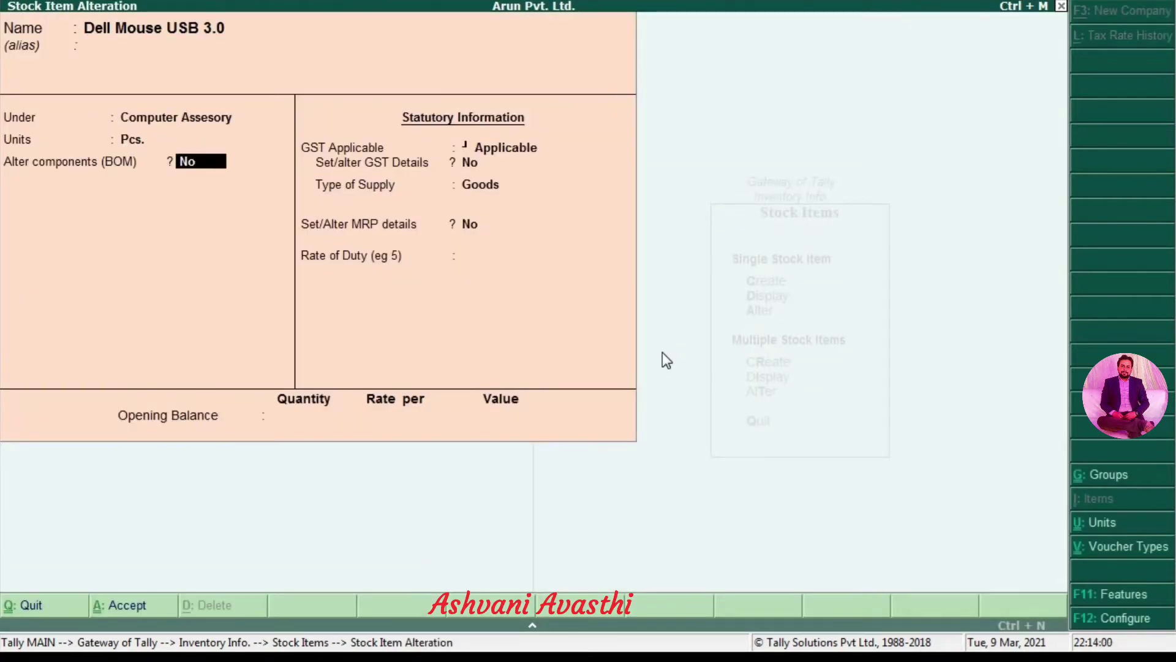
key("y")
key("Return")
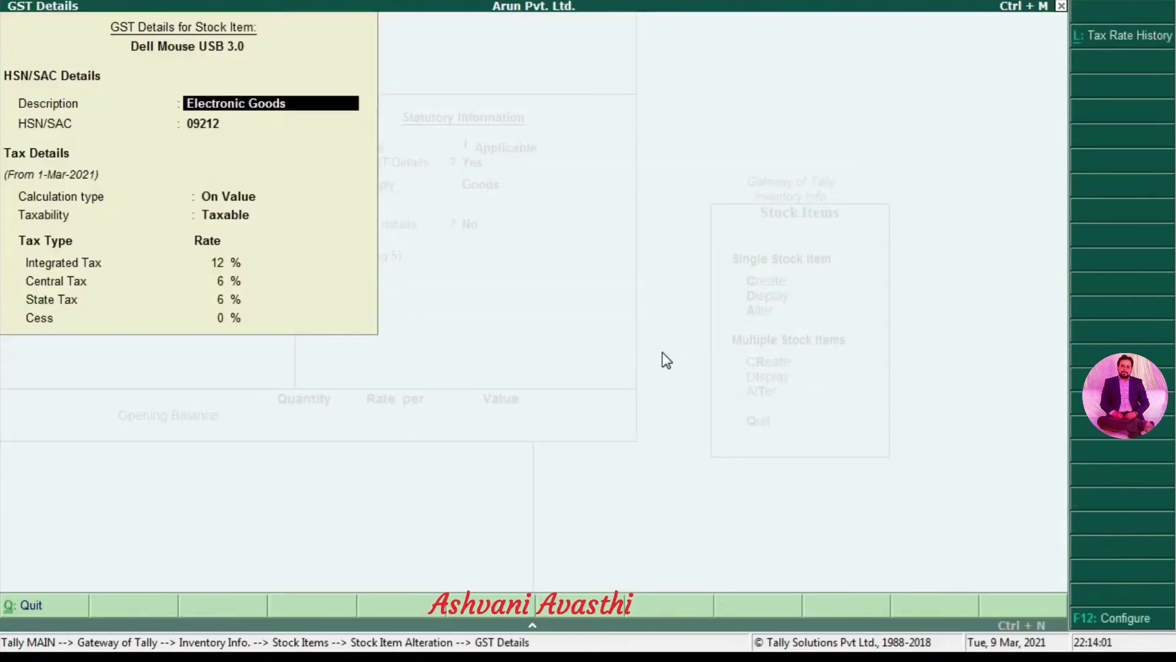
Examine the mouse's HSN/SAC and tax rate details, and accept the GST details and the stock item.
key("Return")
key("Return")
key("Return")
key("Return")
key("Return")
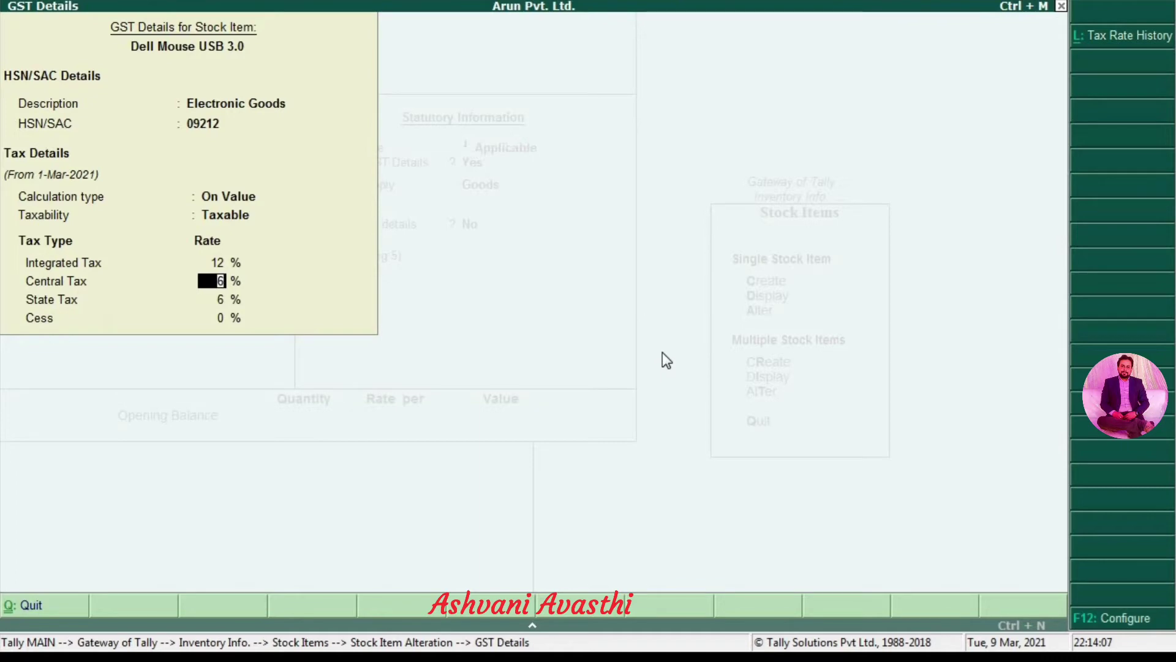
key("ctrl+a")
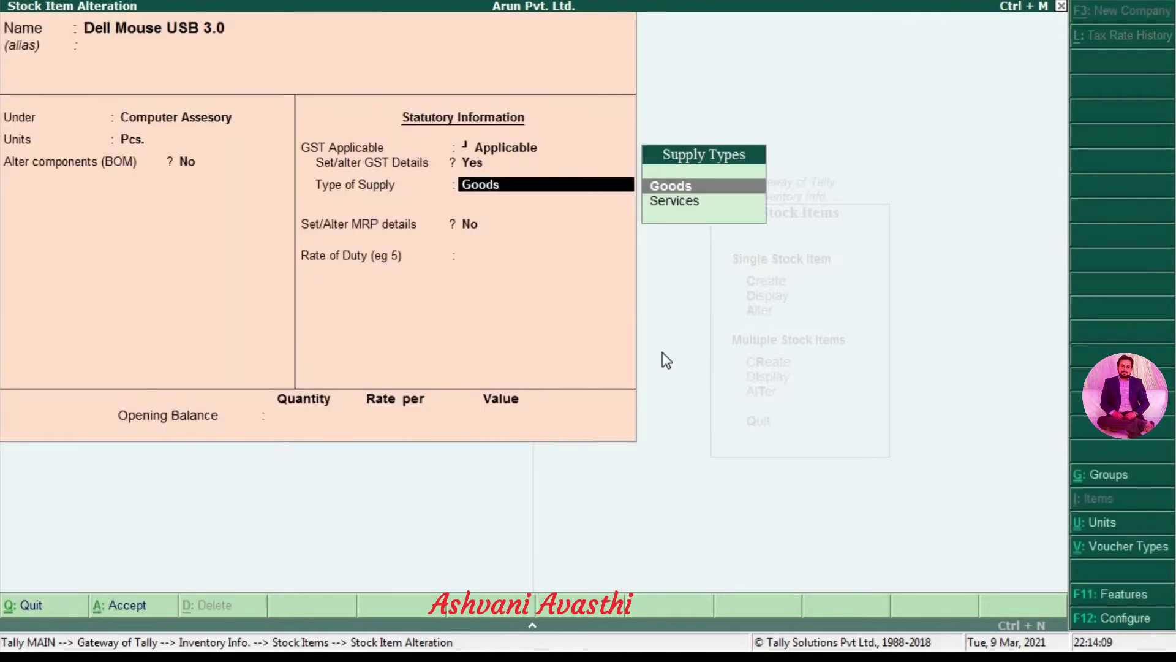
key("ctrl+a")
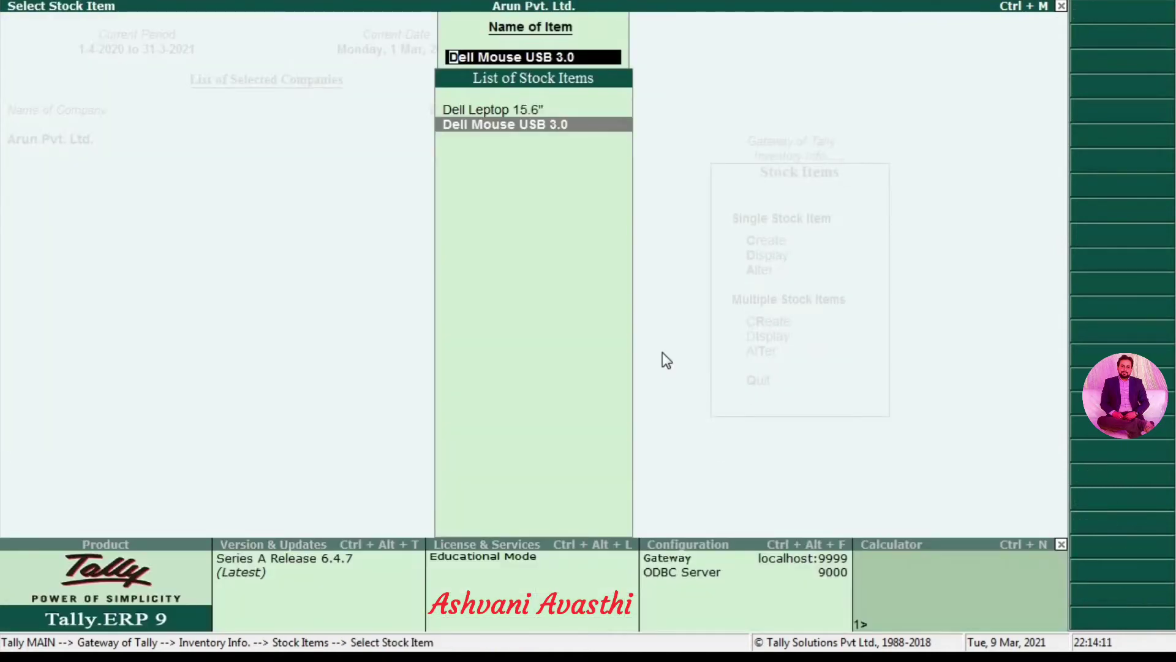
Return to the Gateway of Tally and start a sales voucher with reference number Sales/001.
key("Escape")
key("Escape")
key("Up")
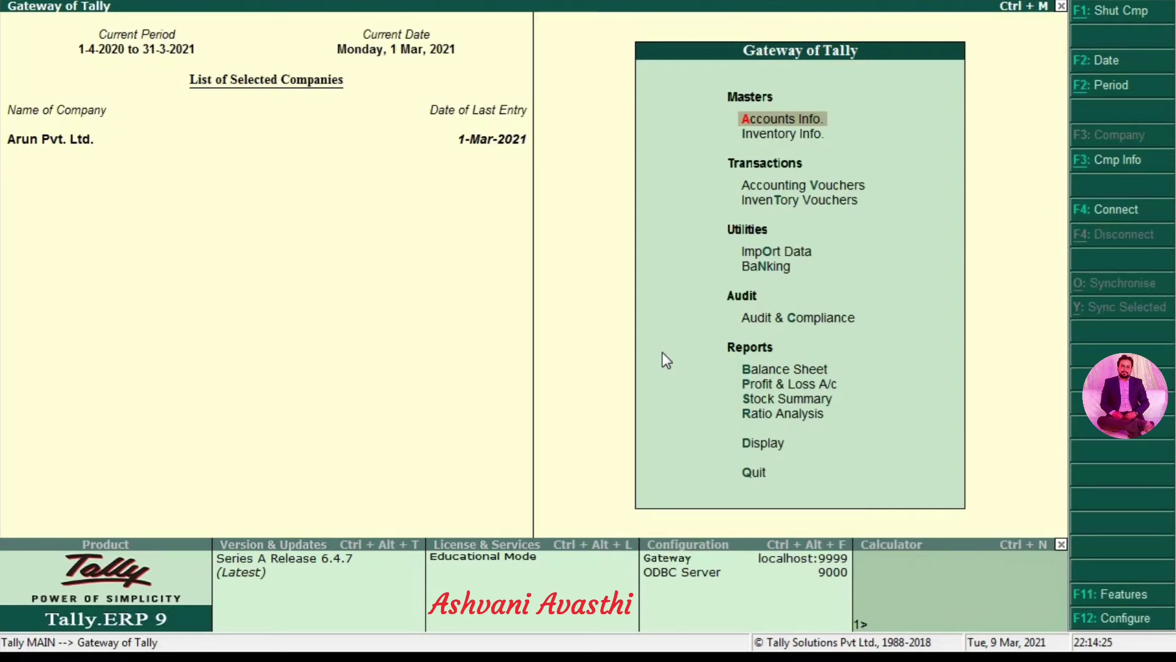
key("v")
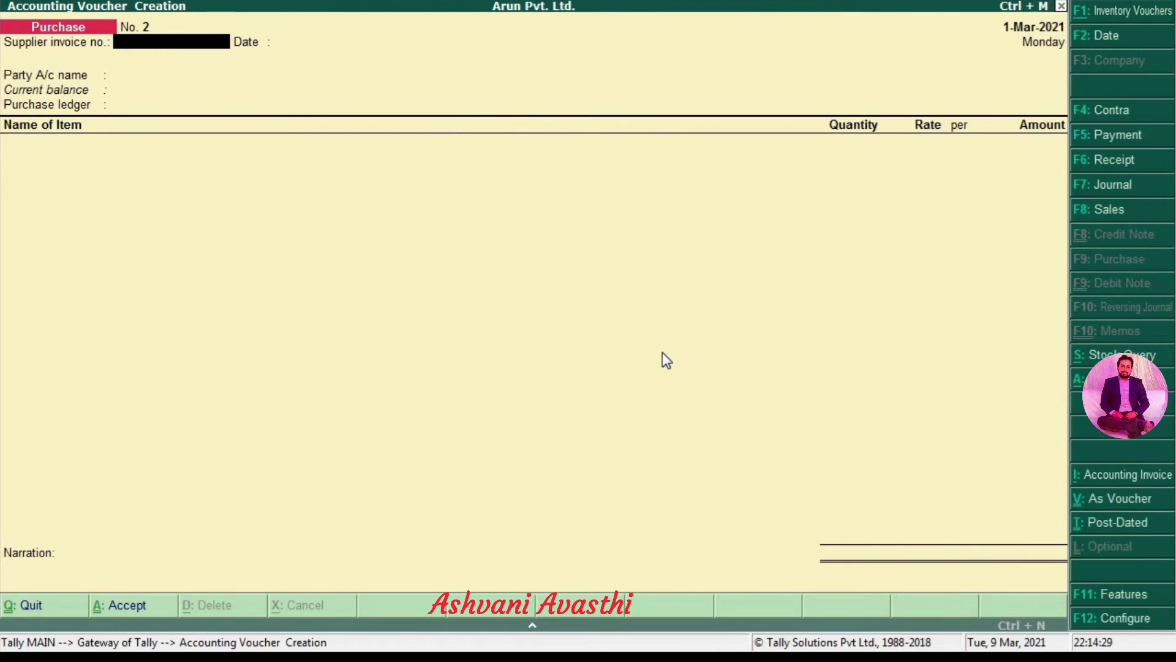
key("F8")
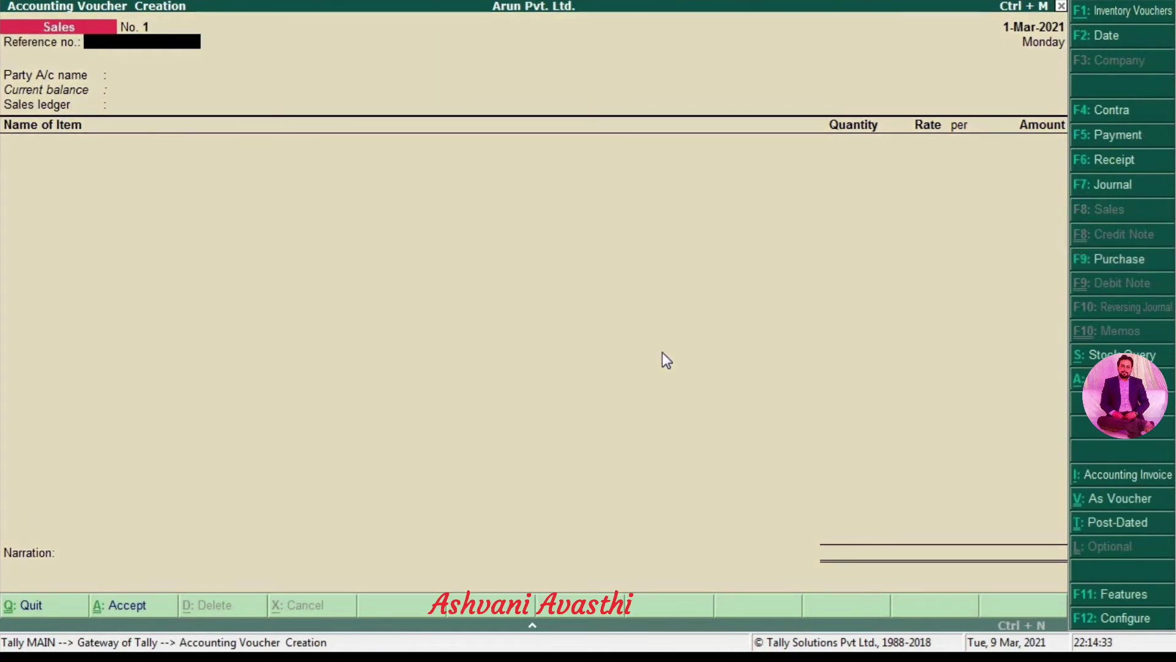
type("Sales/001")
key("Return")
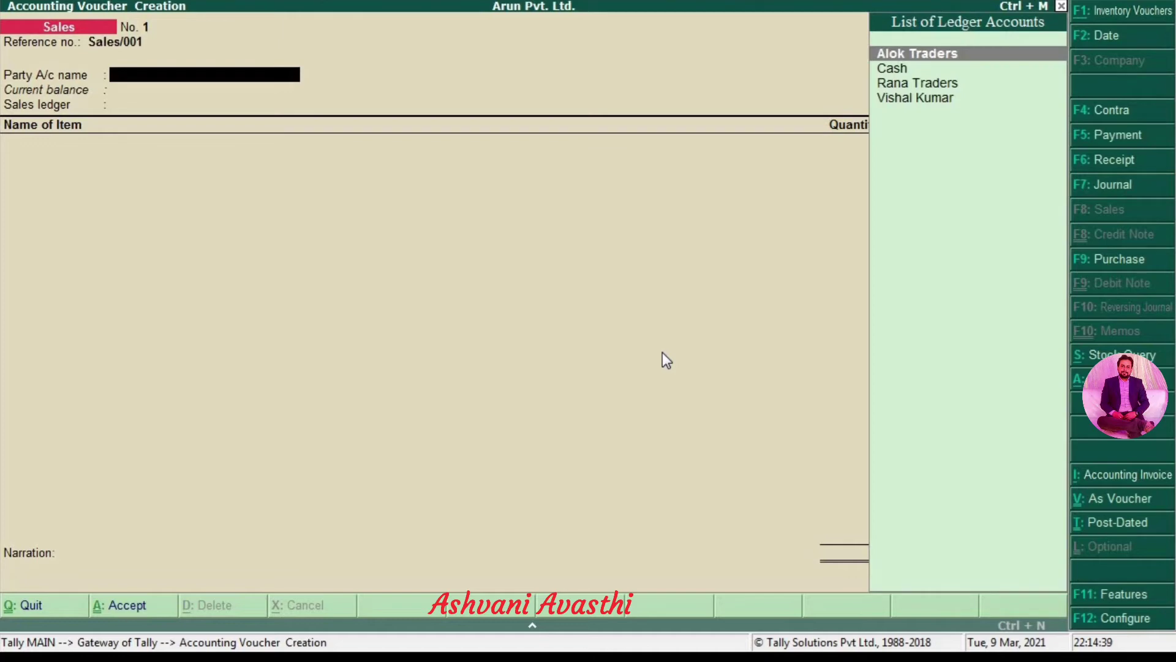
Choose Alok Traders as the party account and accept its party details, leaving the despatch and order details blank.
key("Down")
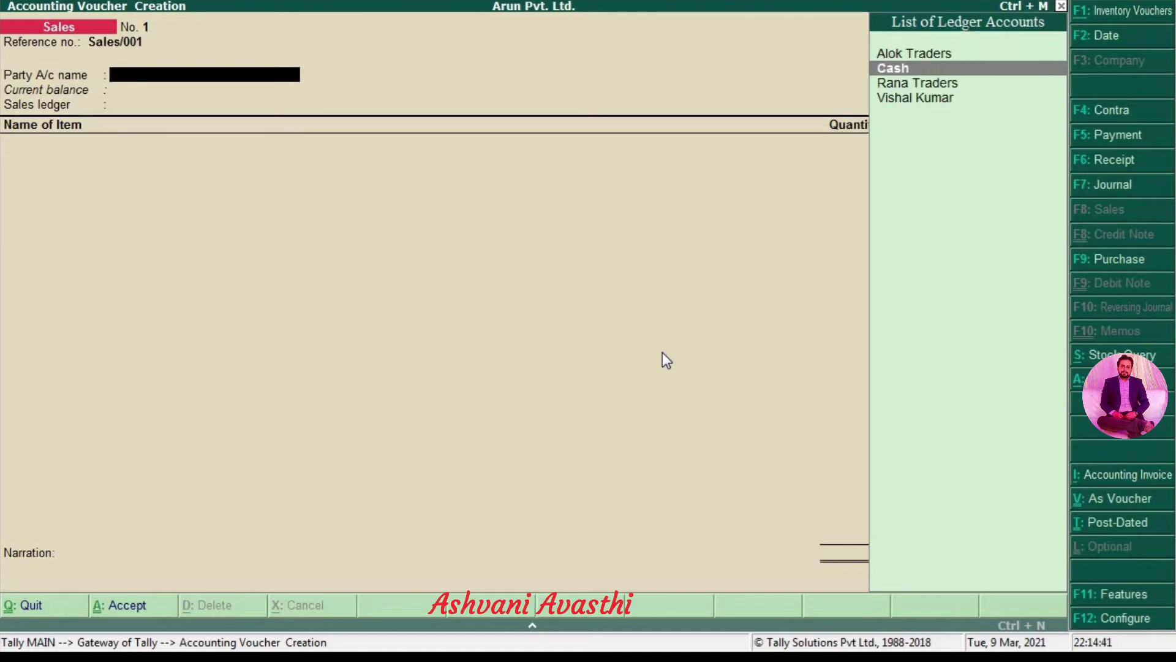
key("Up")
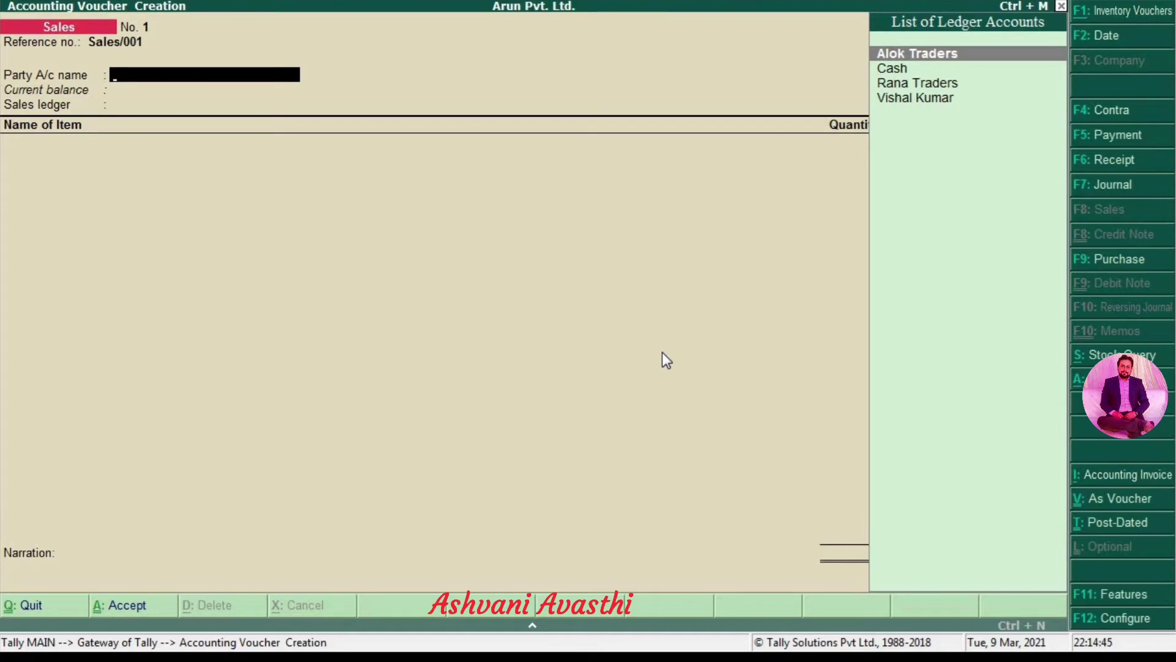
key("Return")
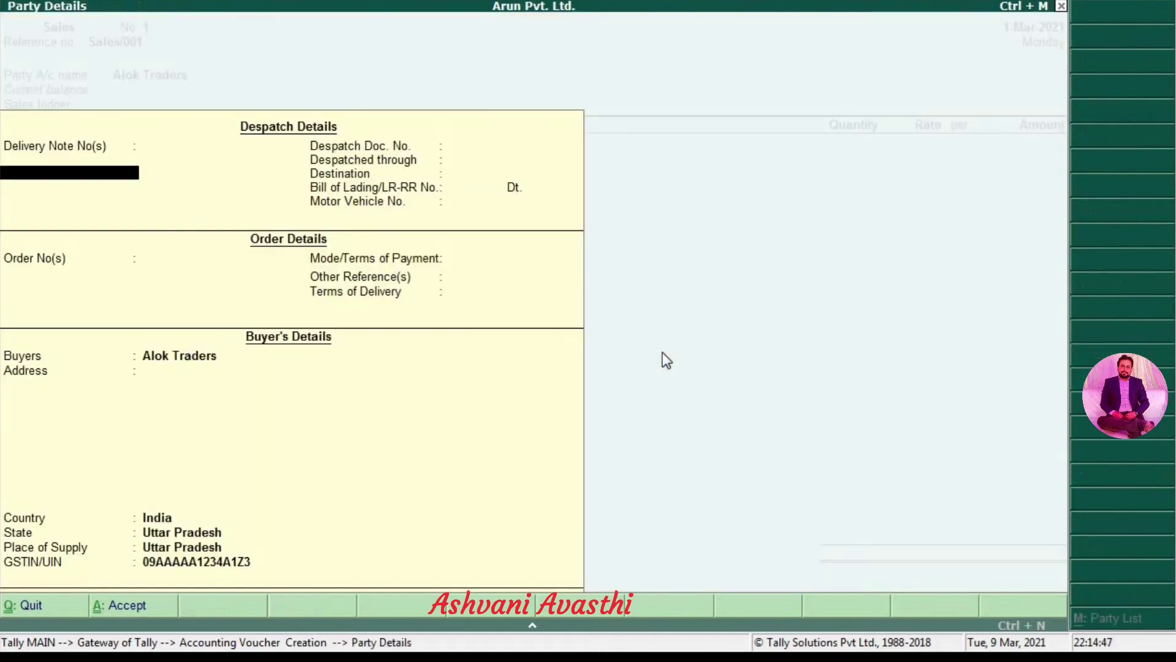
key("Return")
key("Return")
key("Return")
key("Return")
key("Return")
key("Return")
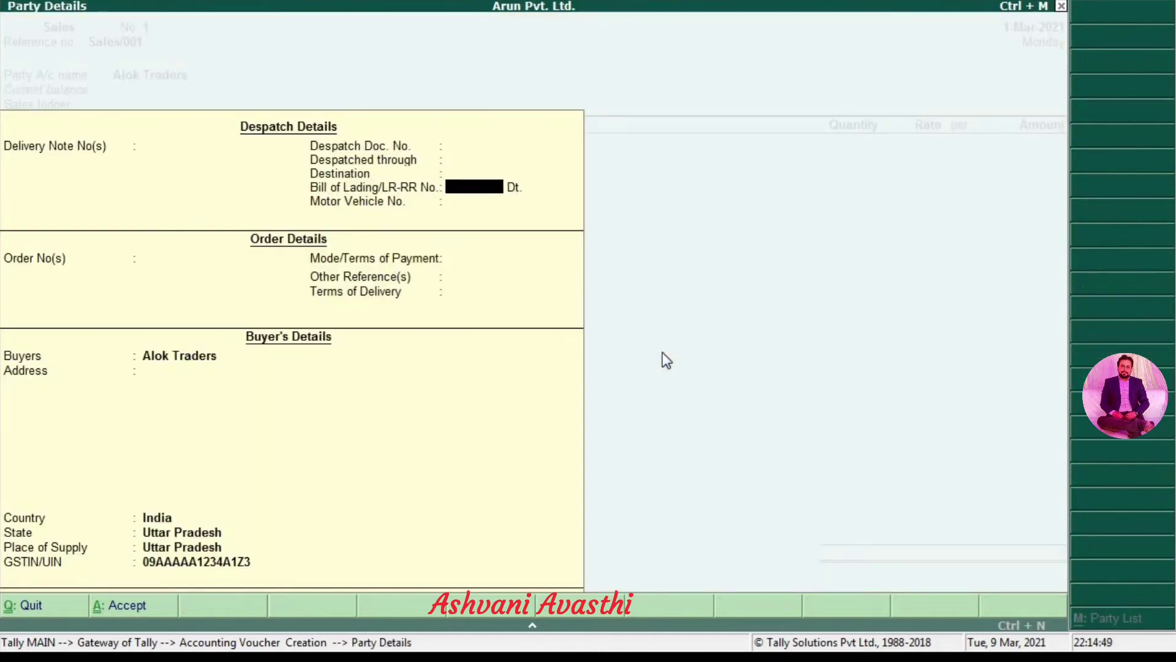
key("Return")
key("Return")
key("Return")
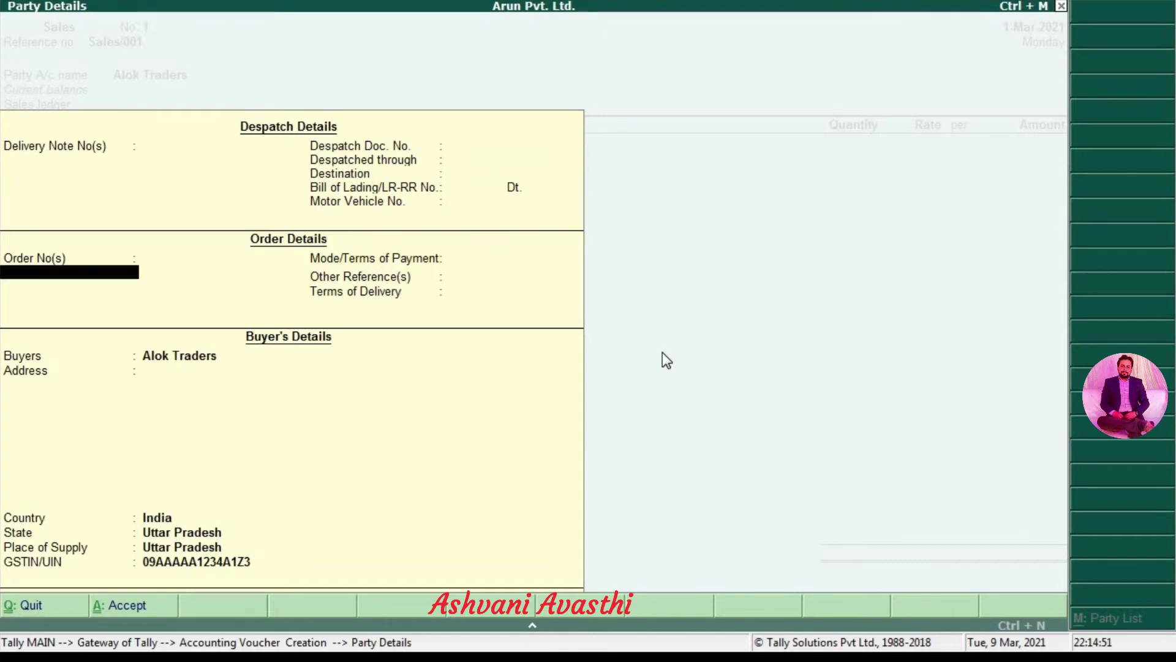
key("Return")
key("Return")
key("Return")
key("Return")
key("Return")
key("Return")
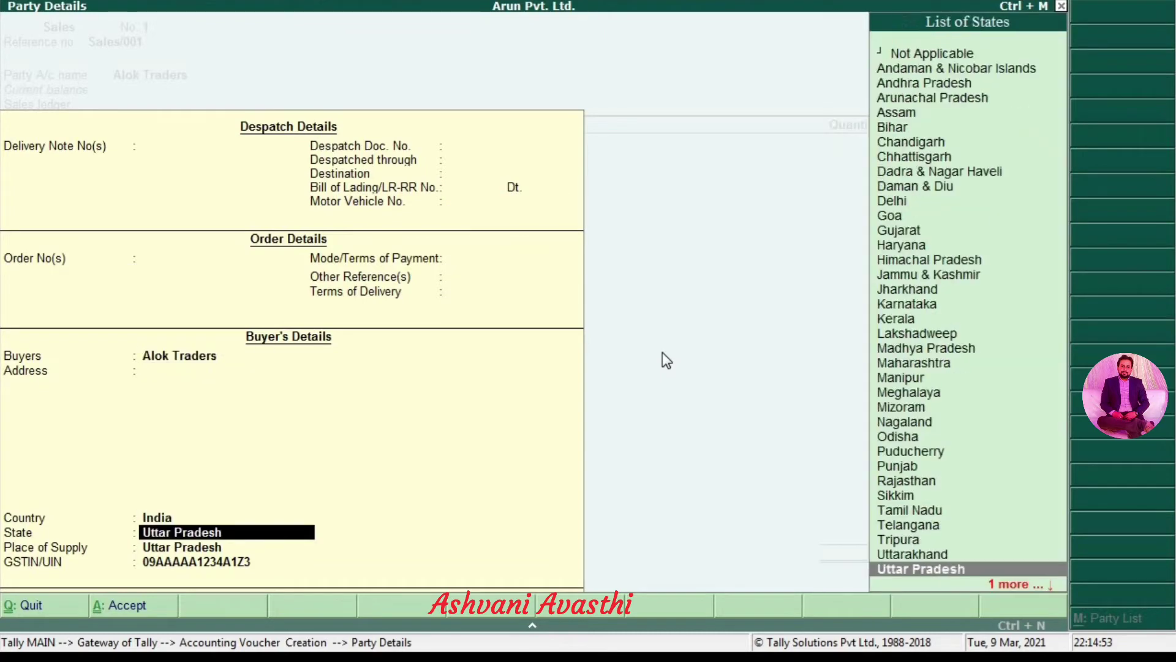
key("Return")
key("Return")
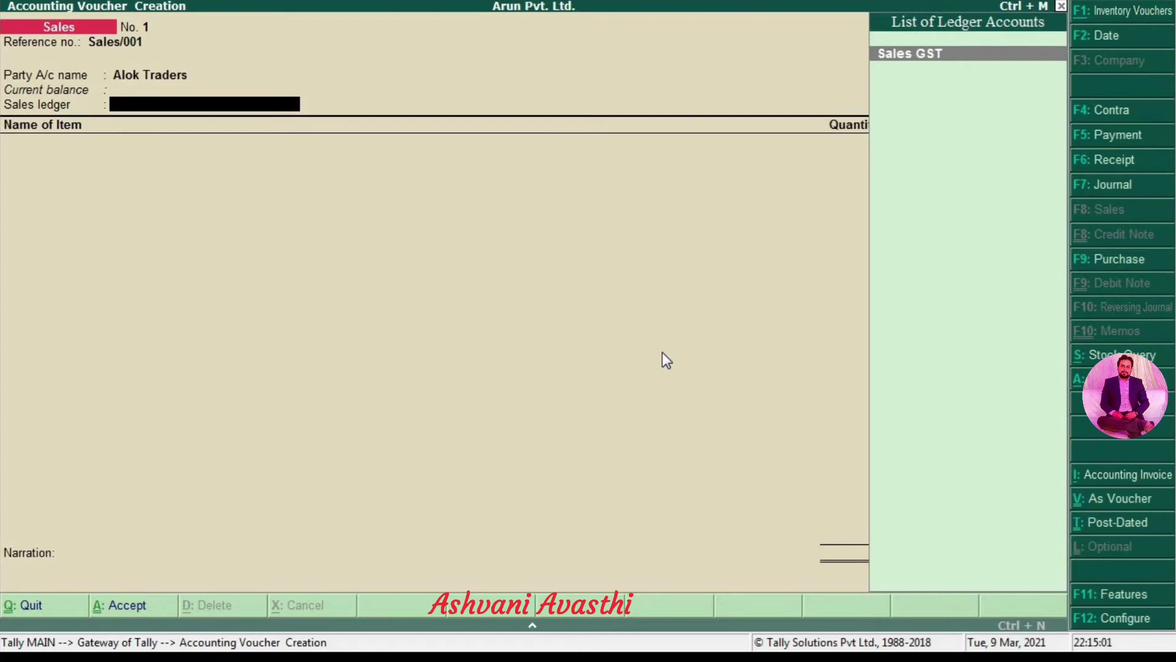
key("alt+c")
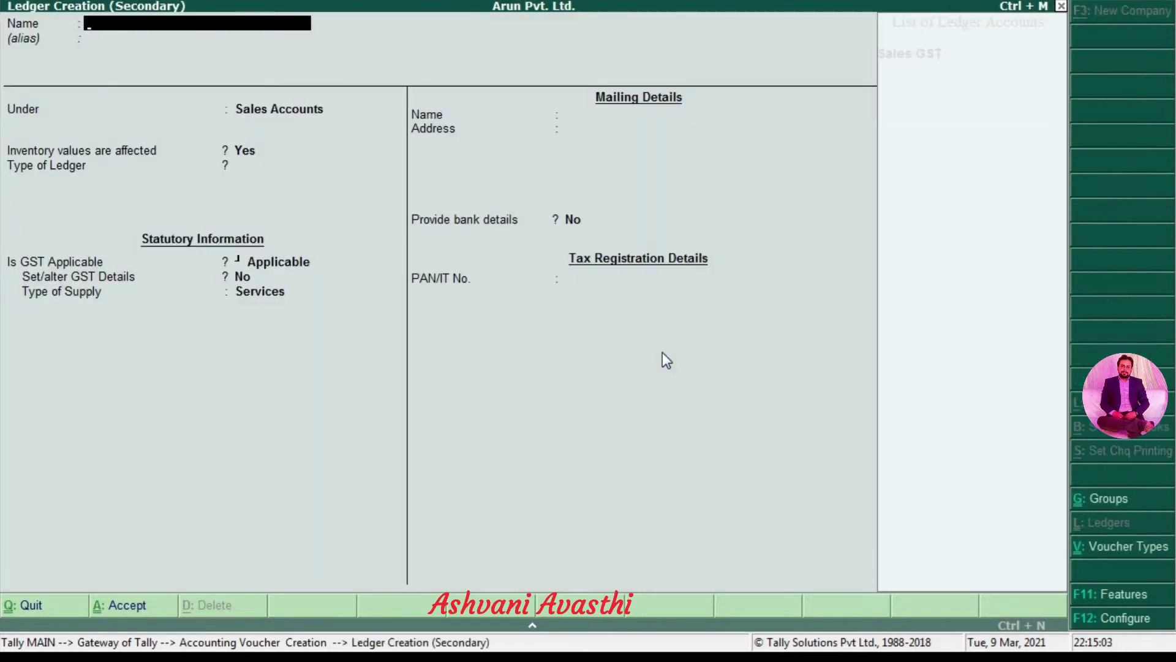
key("Escape")
key("y")
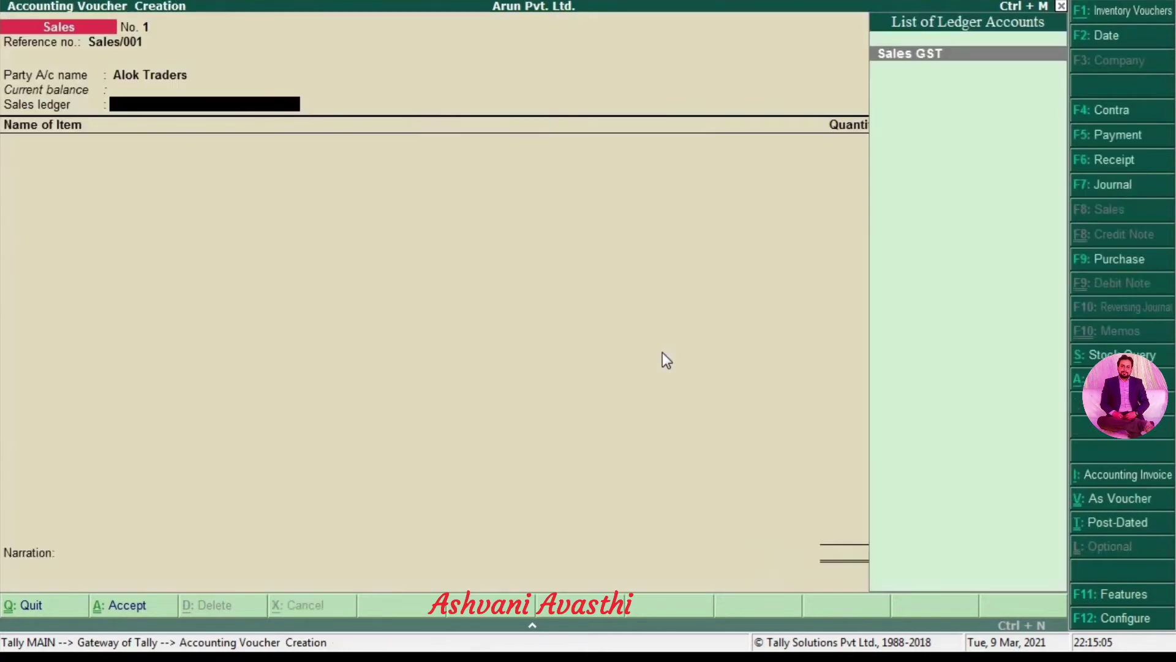
Choose Sales GST as the sales ledger and add the item Dell Leptop 15.6" with a quantity of 10 Pcs.
key("Return")
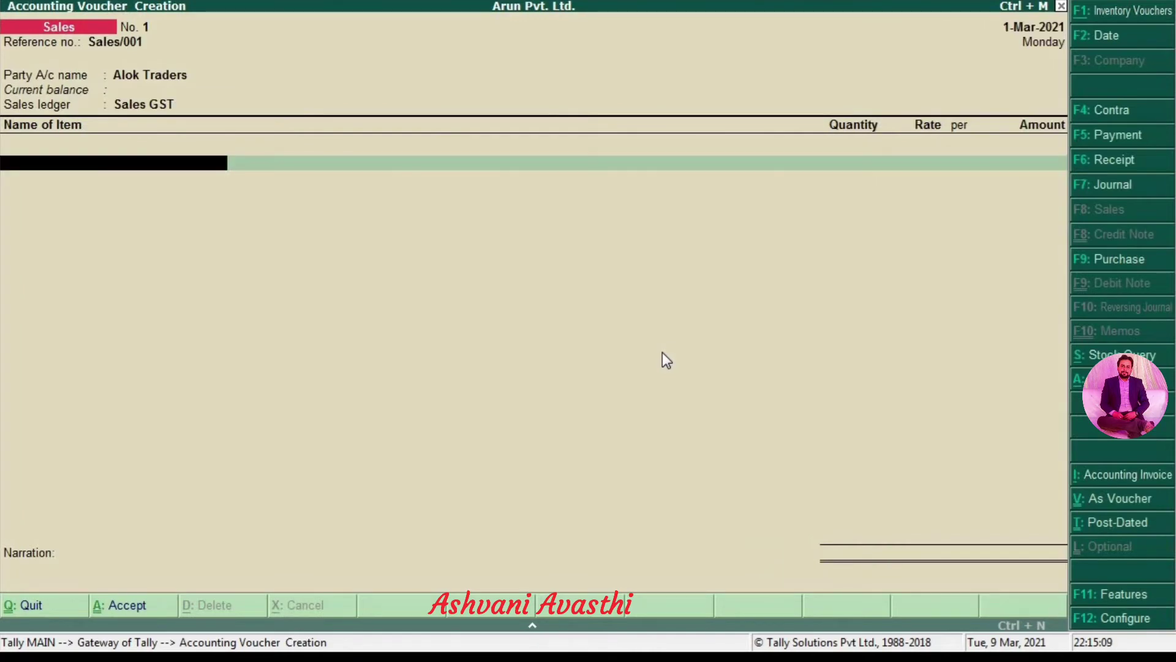
key("space")
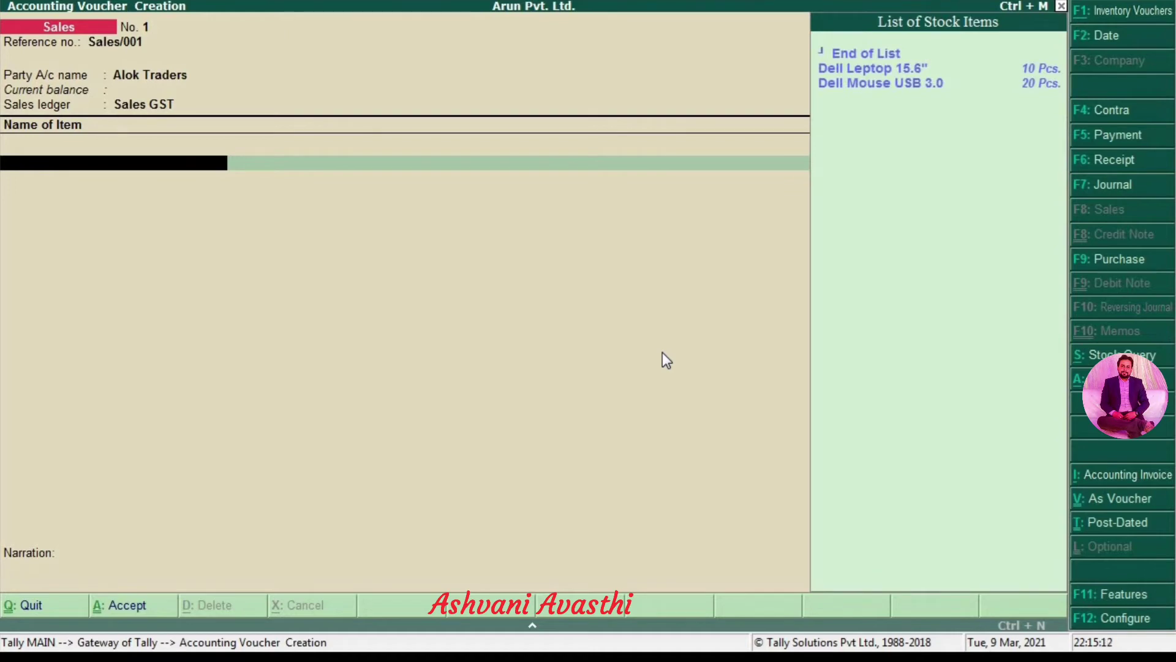
key("Down")
key("Down")
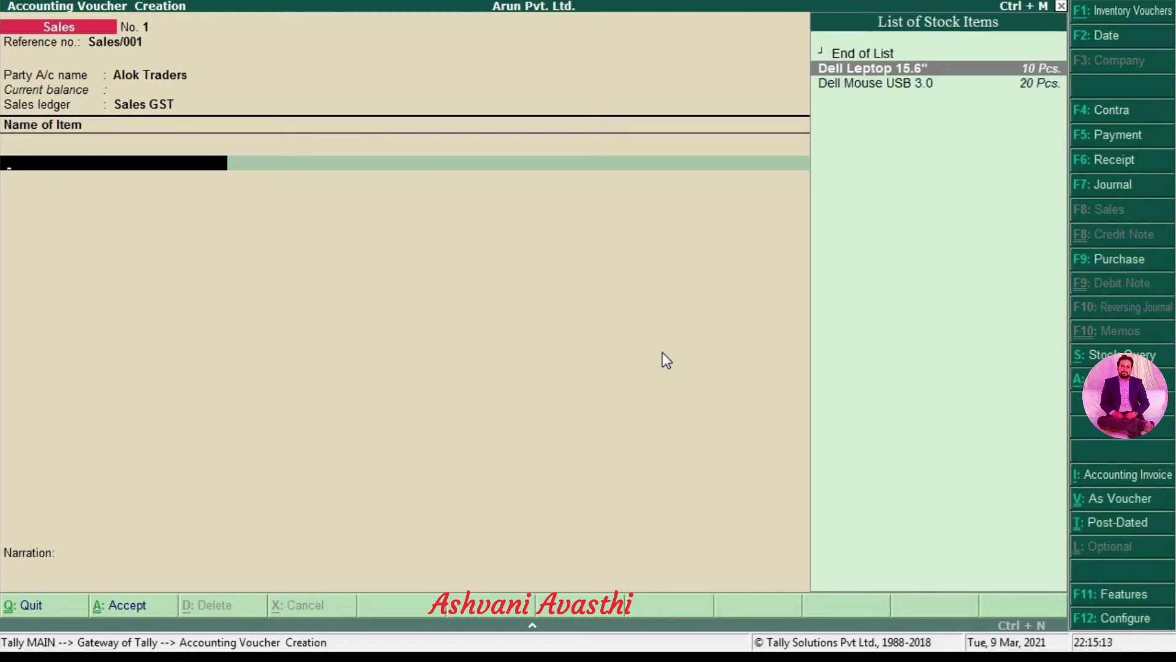
key("Return")
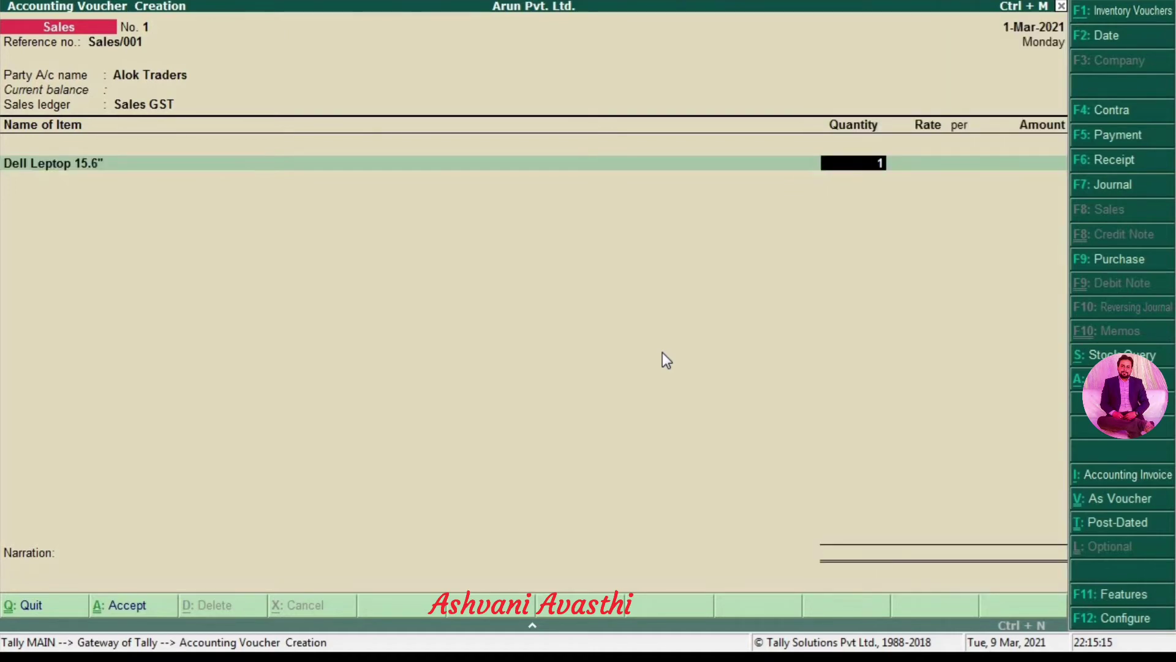
type("10")
key("Return")
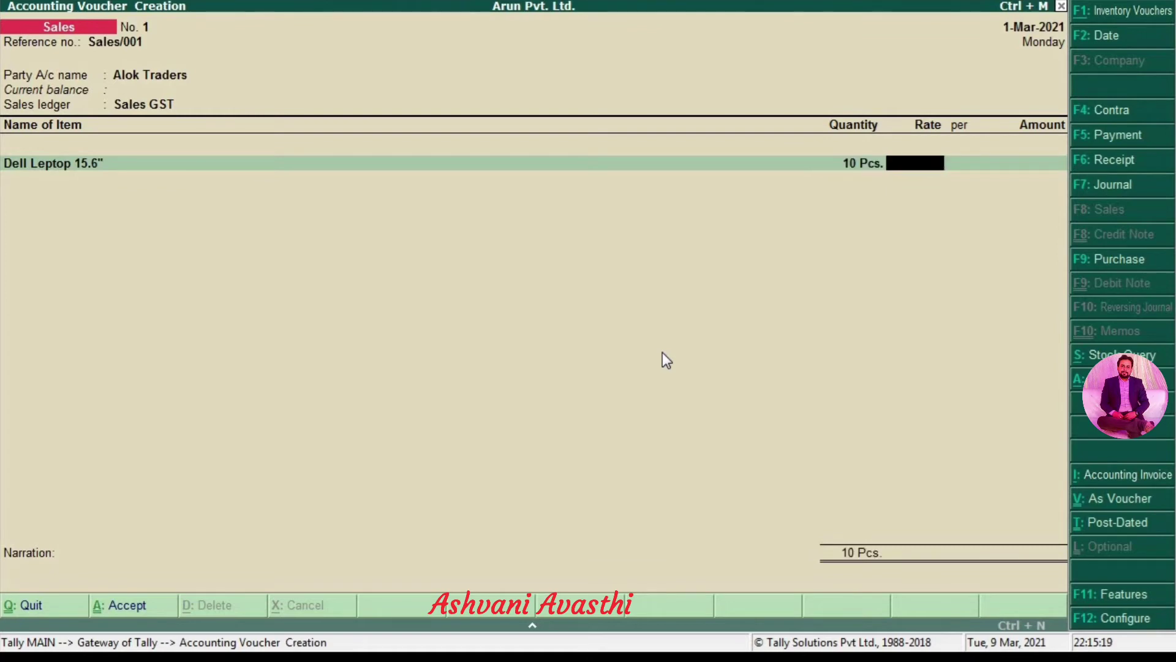
Calculate the laptop's tax-exclusive rate as 30000/118*100 with the built-in calculator and accept the item line.
key("ctrl+n")
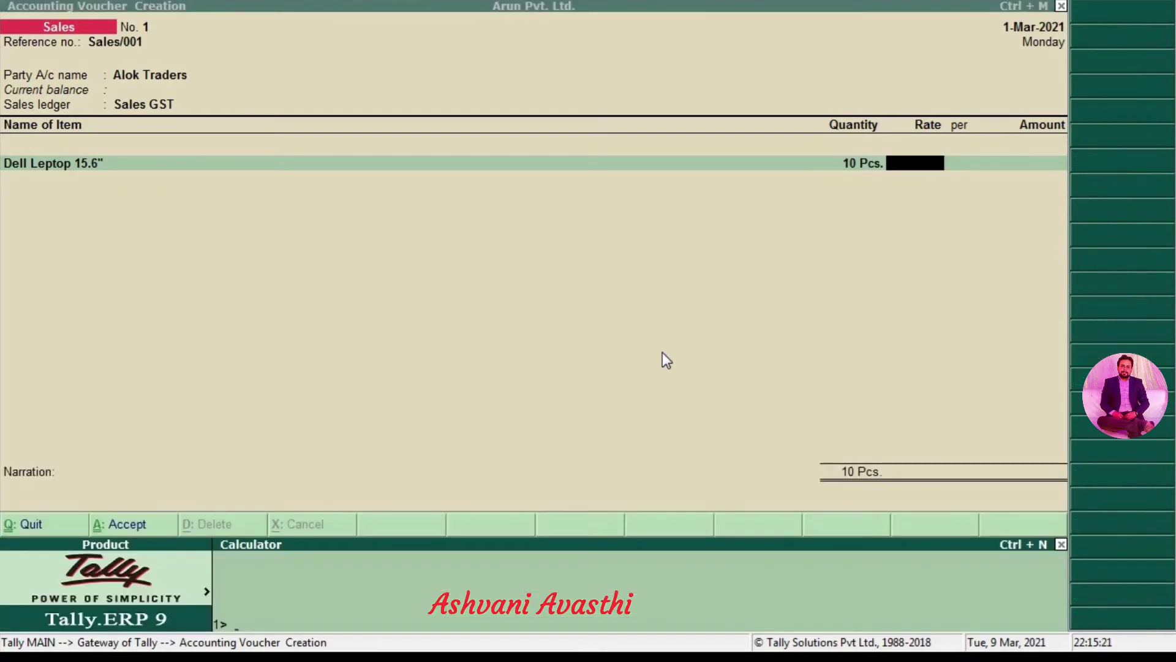
type("30000/118*100")
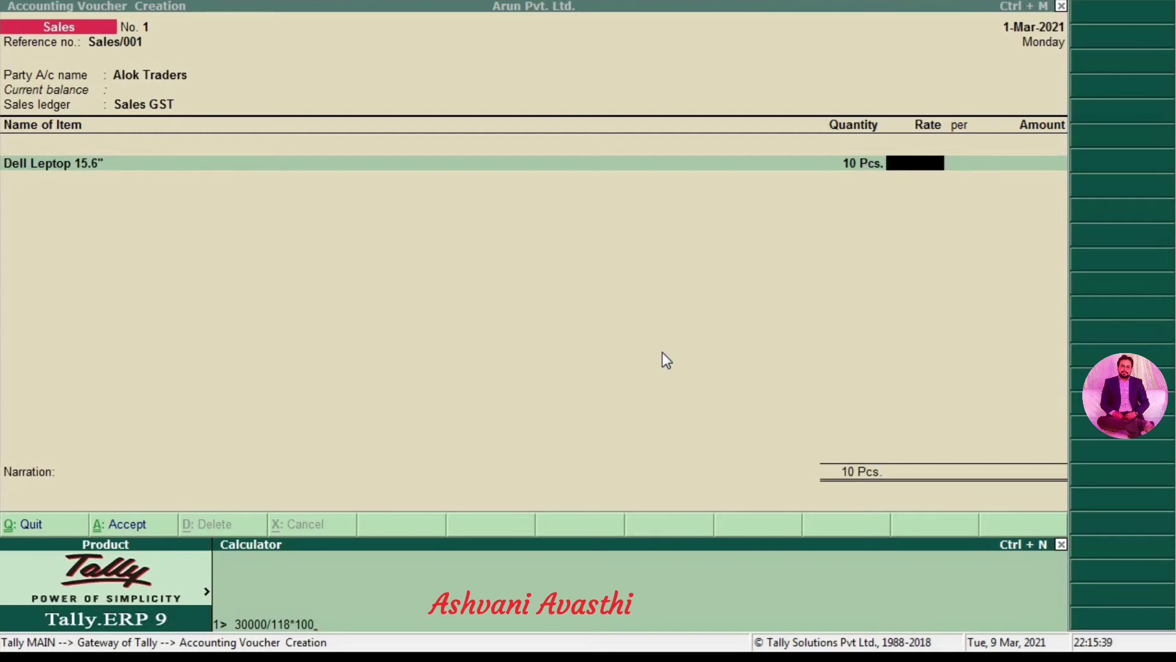
key("Return")
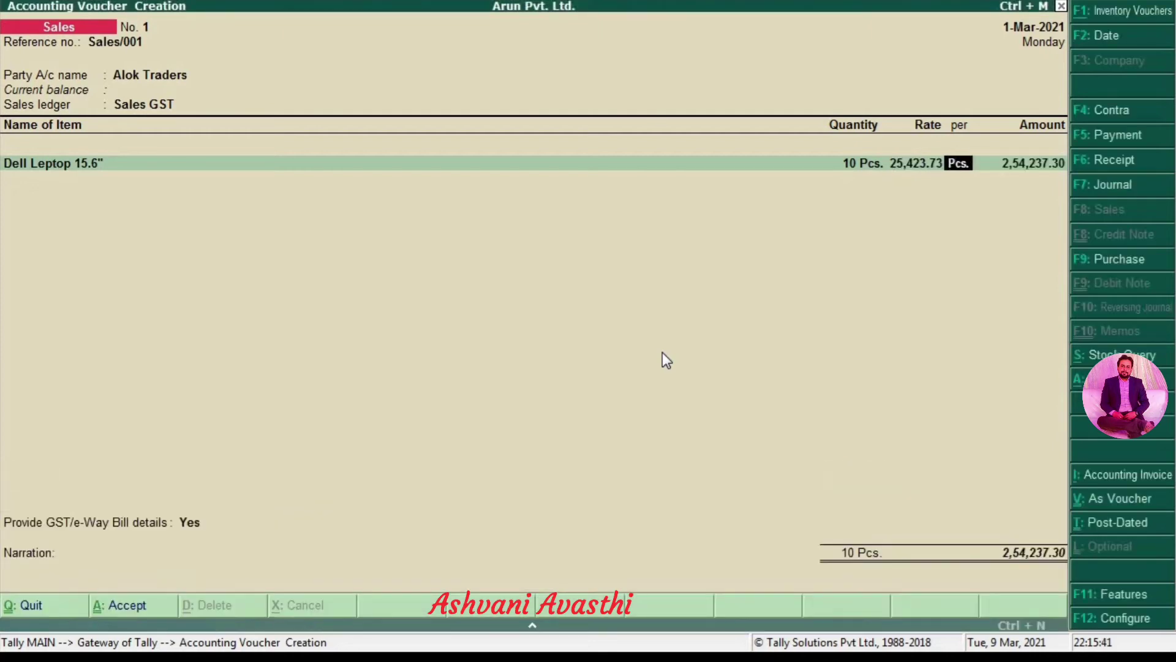
key("Return")
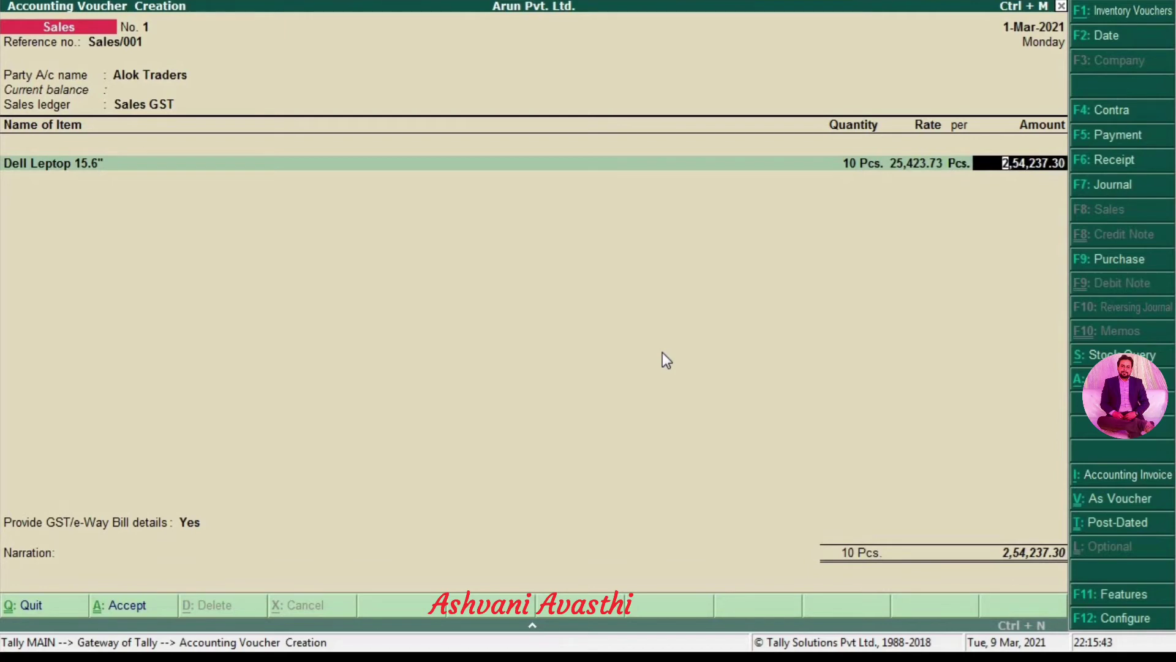
key("Return")
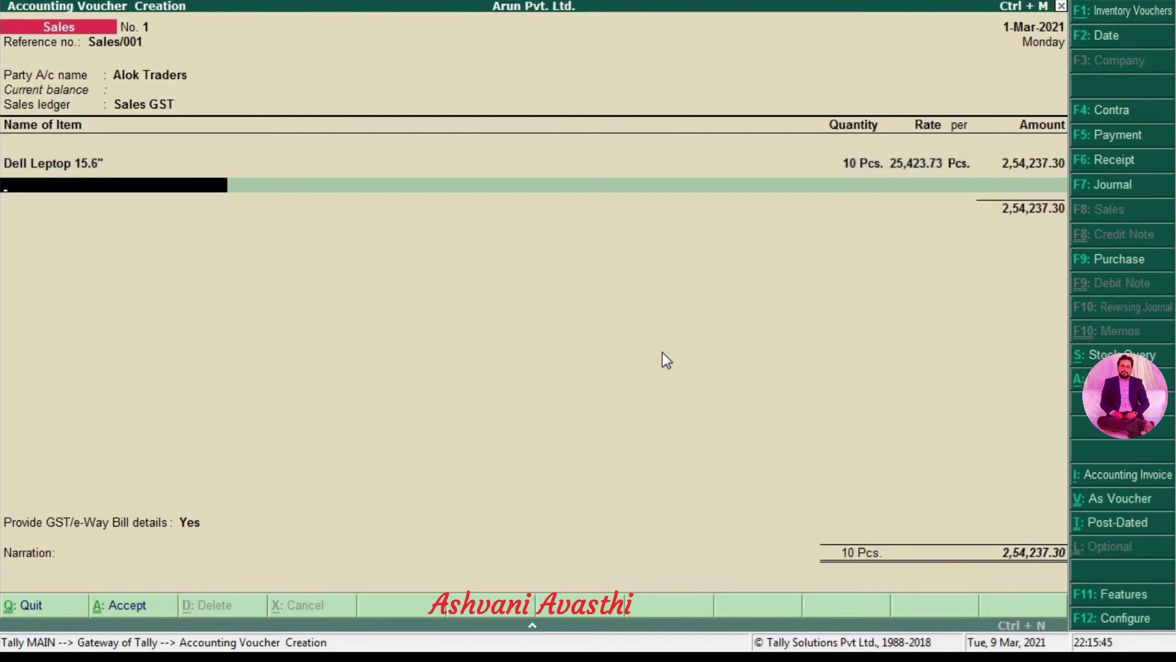
Add 10 Pcs. of Dell Mouse USB 3.0 at a rate calculated as 400/112*100, and end the item list.
type("M")
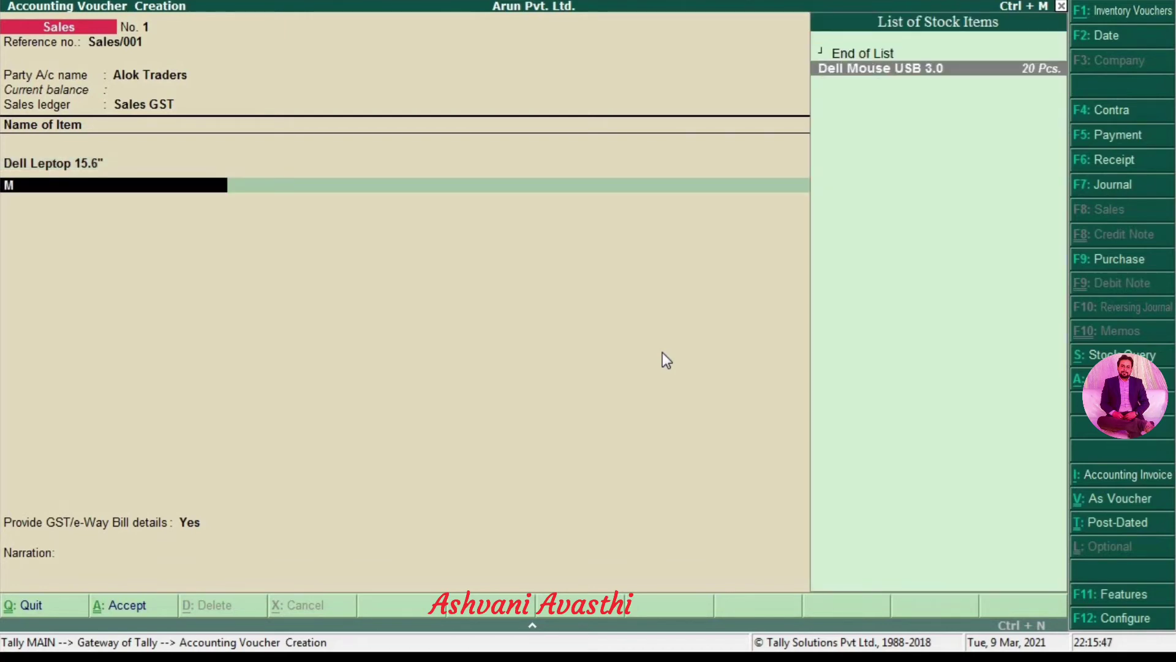
key("Return")
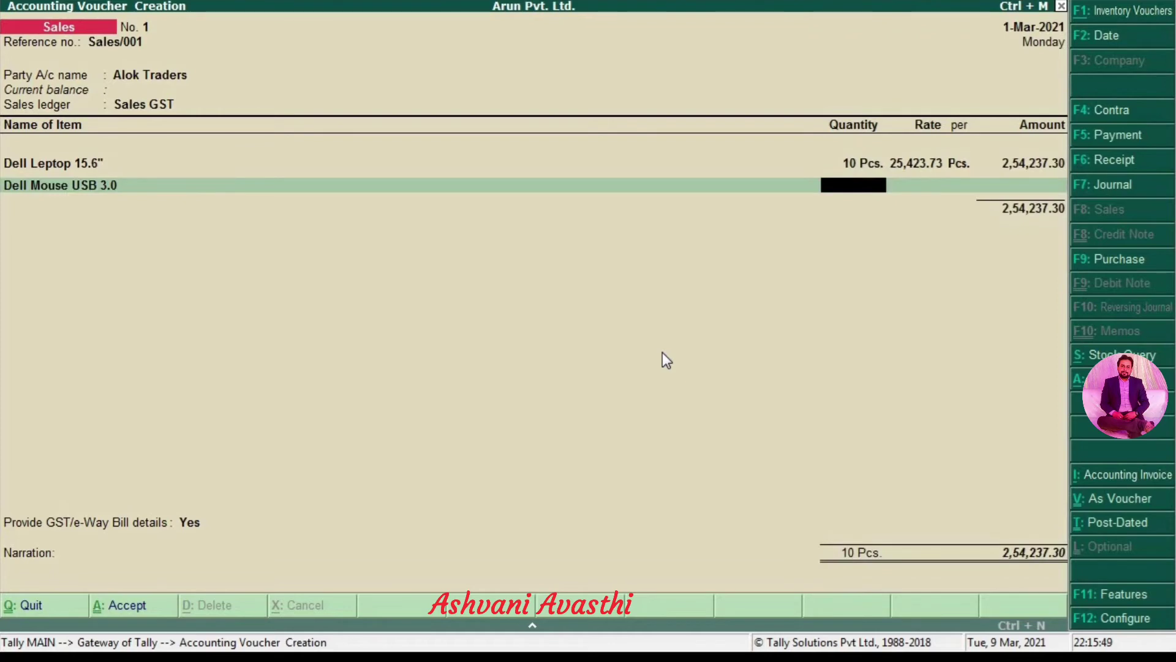
type("10")
key("Return")
key("ctrl+n")
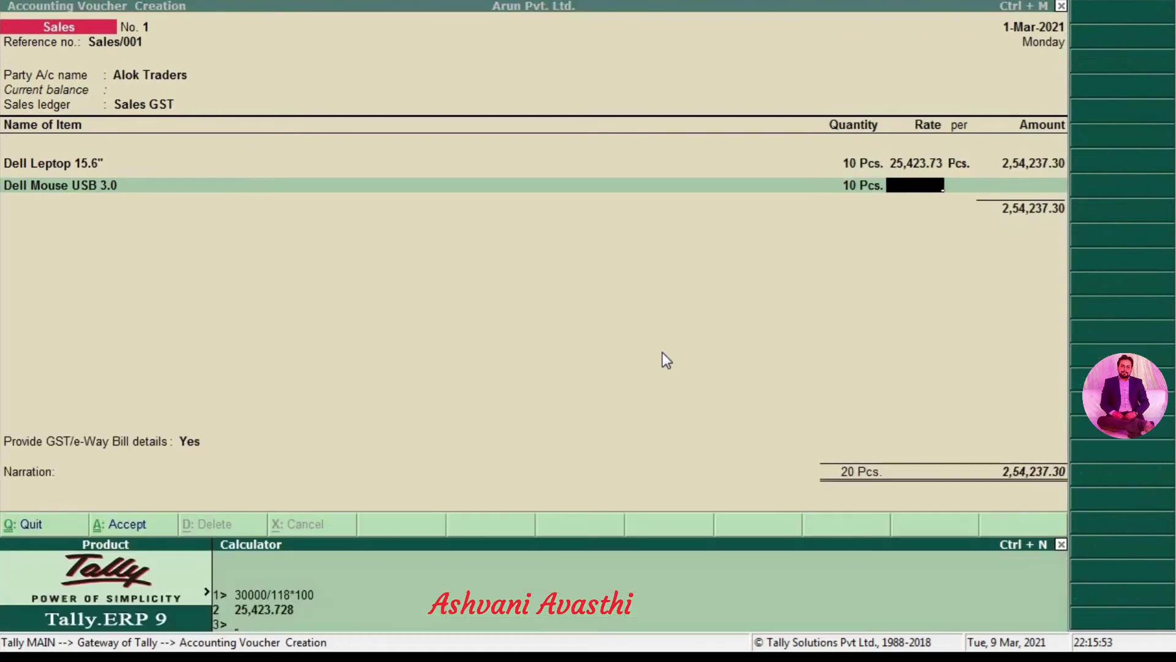
type("400/112*100")
key("Return")
key("ctrl+m")
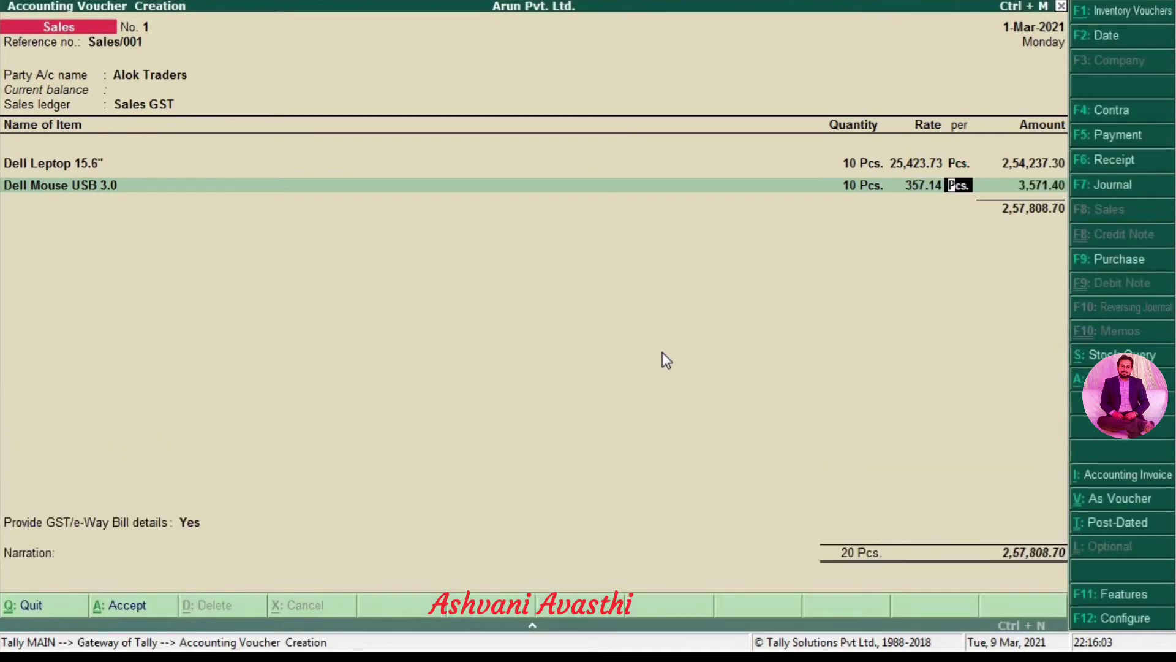
key("Return")
key("Return")
key("Return")
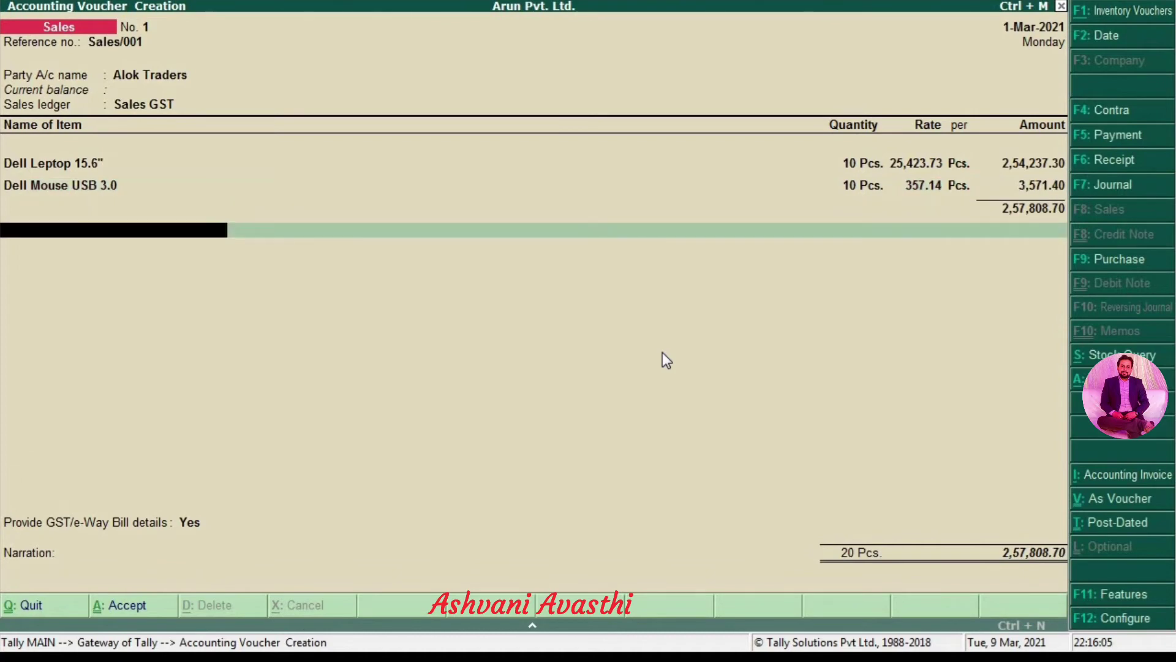
Add the Output CGST and Output SGST ledgers to the Alok Traders invoice, accepting their calculated amounts.
type("O")
key("Down")
key("Up")
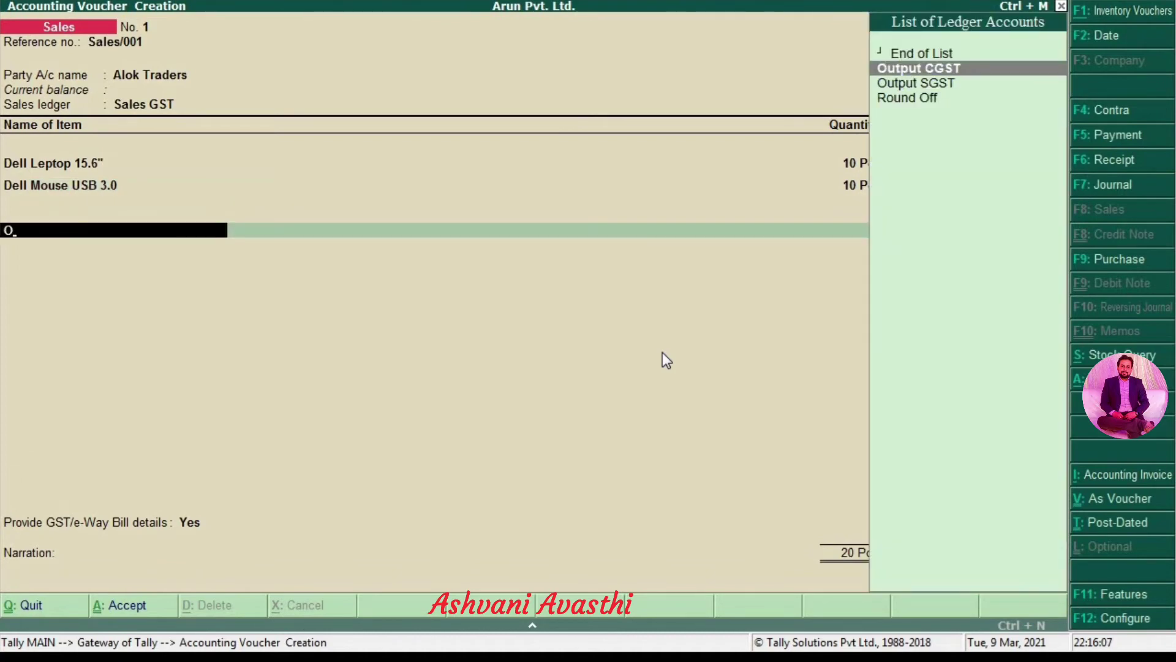
key("Return")
key("Return")
type("O")
key("Down")
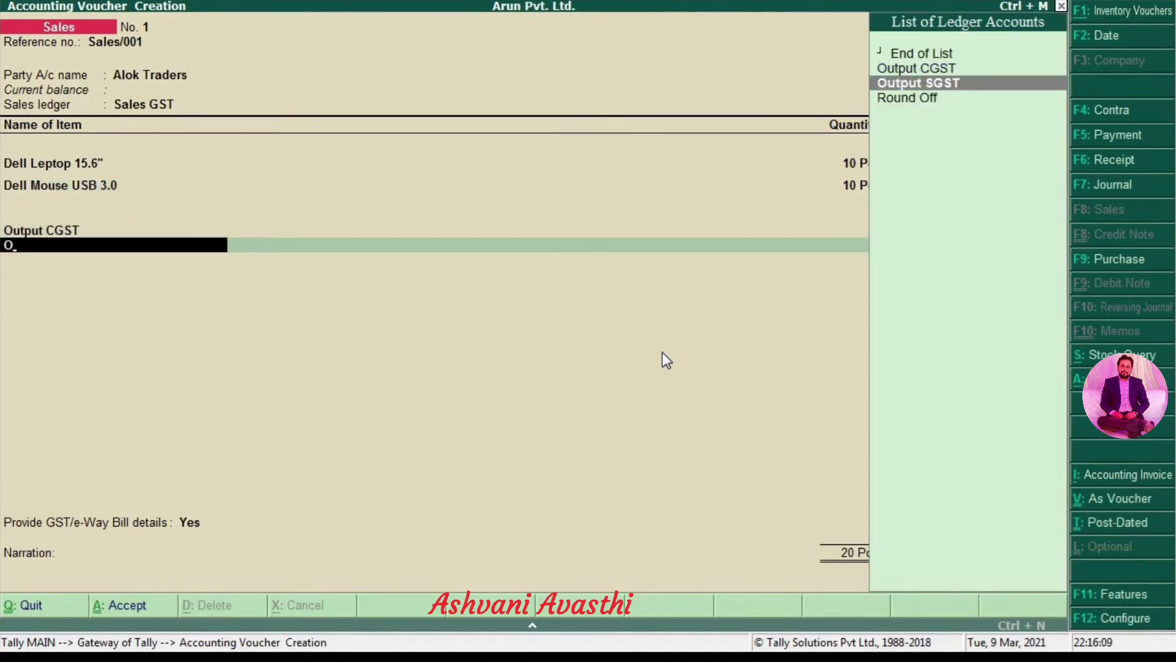
key("Return")
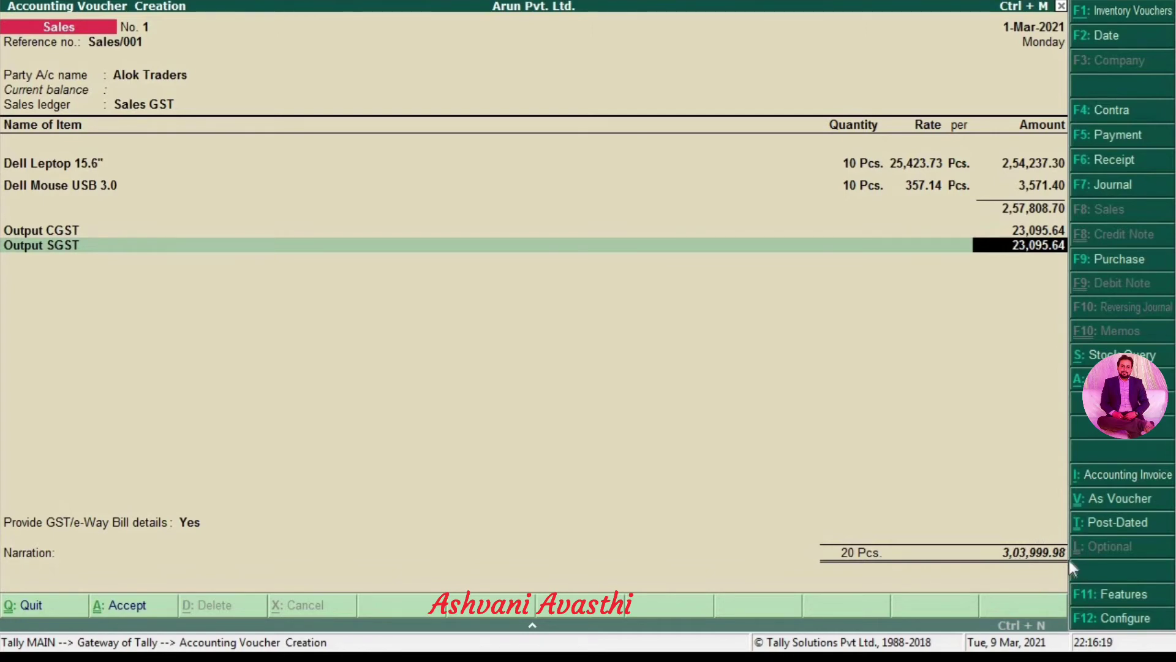
key("Return")
Add the Round Off ledger with an amount of 0.02.
type("R")
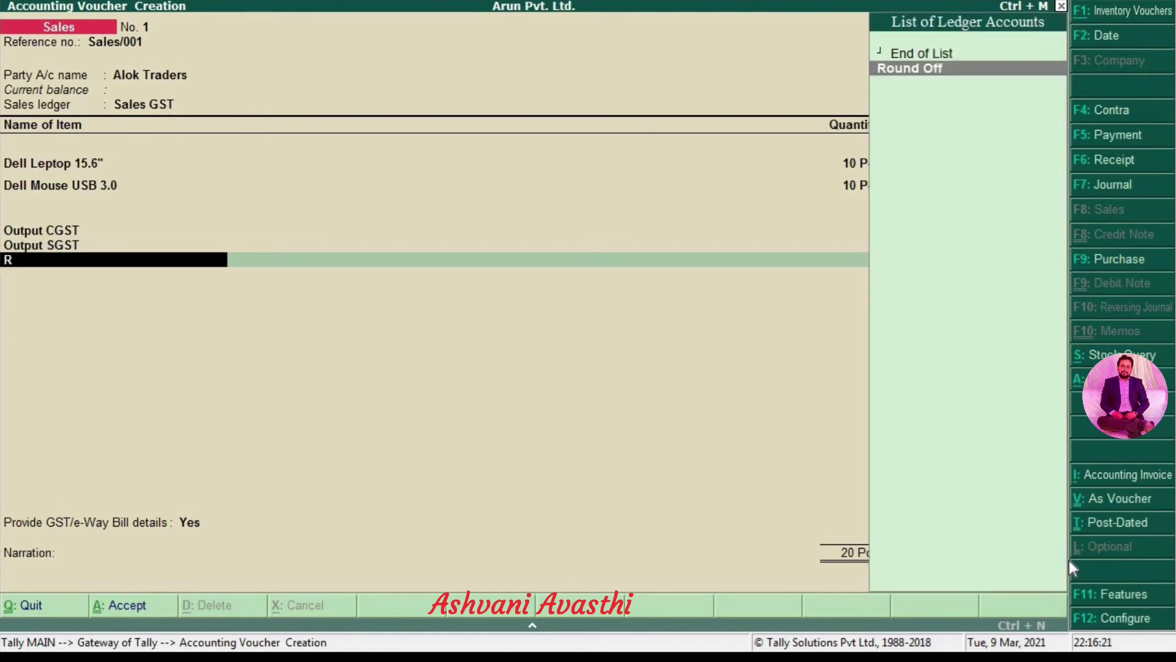
key("Return")
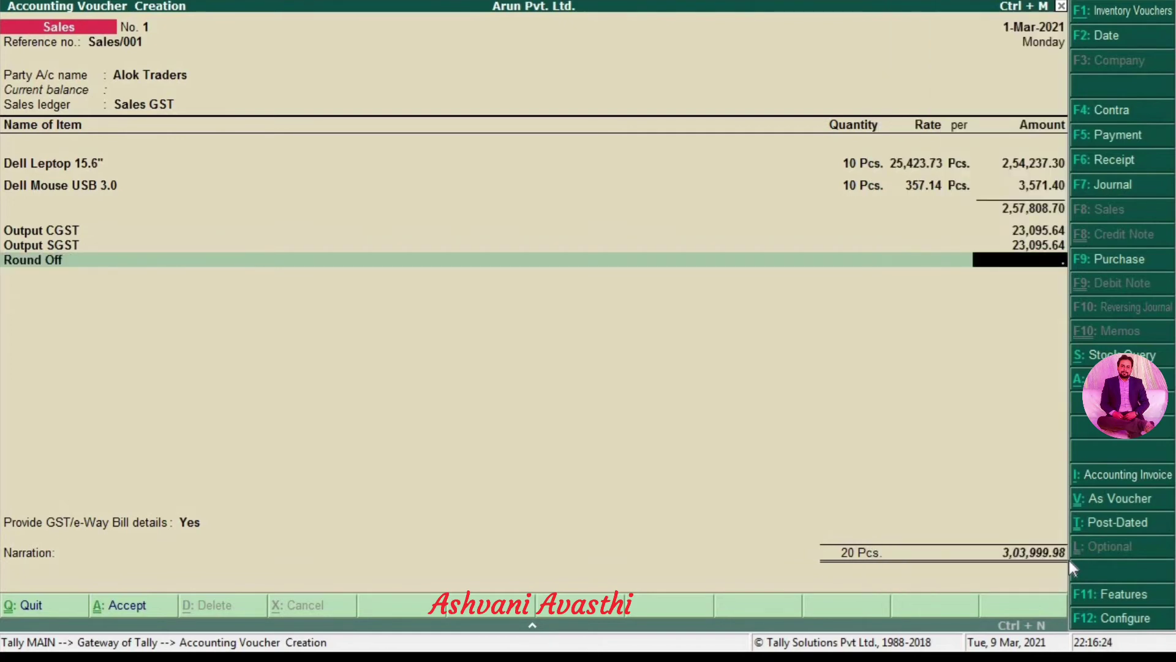
type(".02")
key("Return")
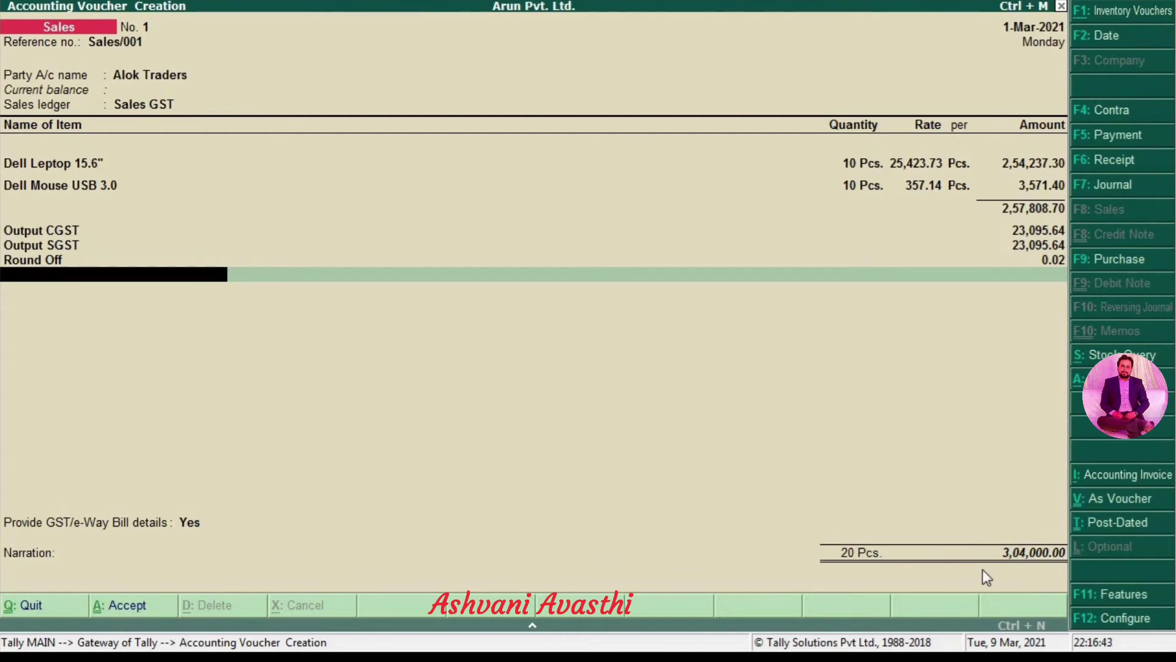
End the ledger list, set Provide GST/e-Way Bill details to No, and save the voucher with a blank narration.
key("Return")
key("Up")
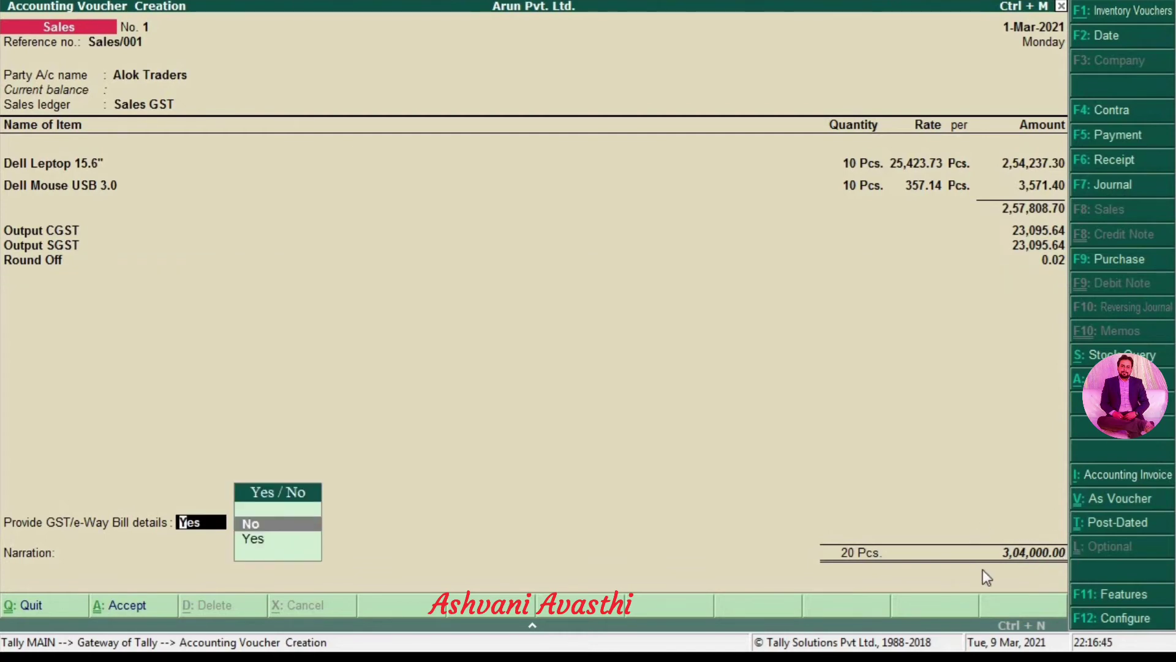
key("Return")
key("Return")
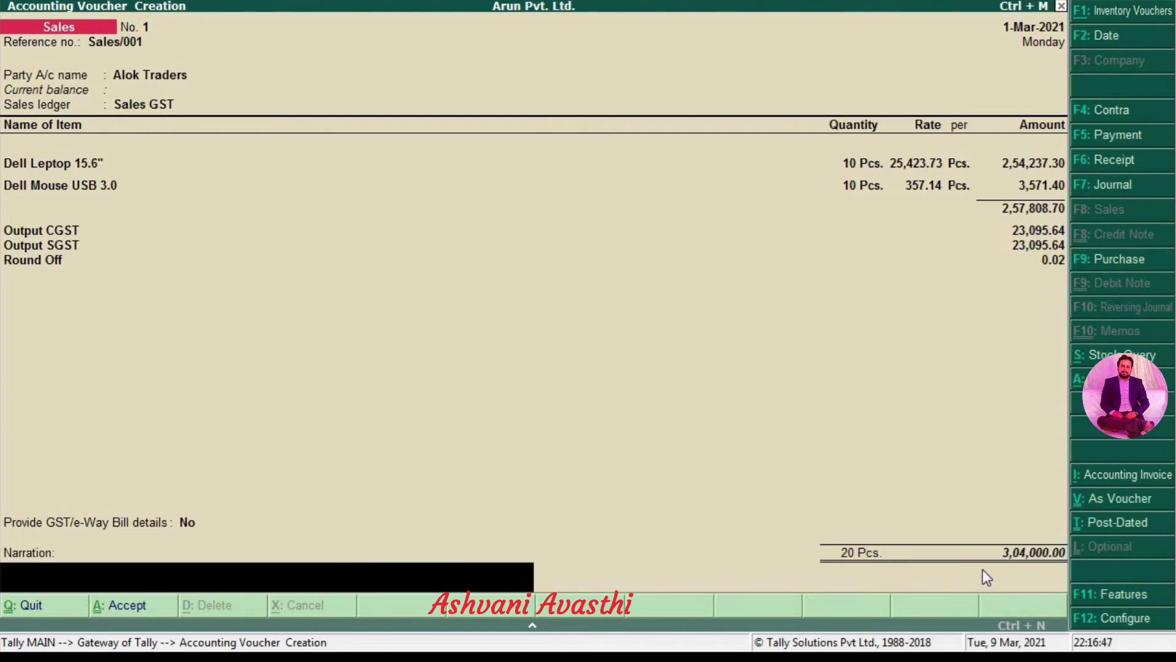
key("Return")
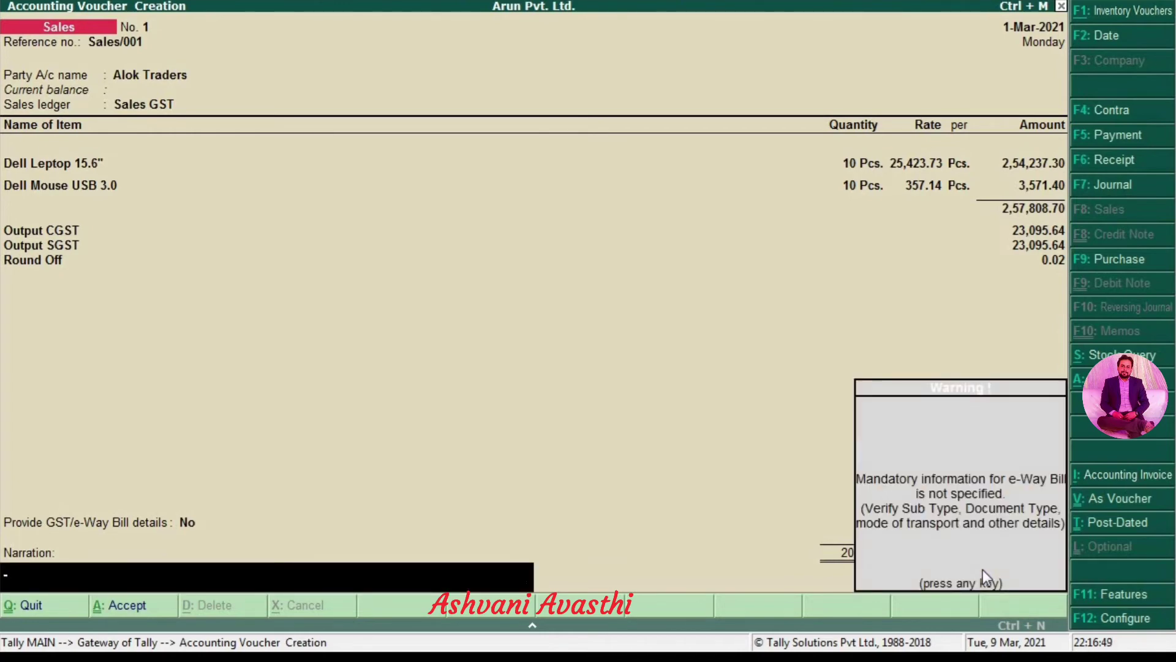
key("Return")
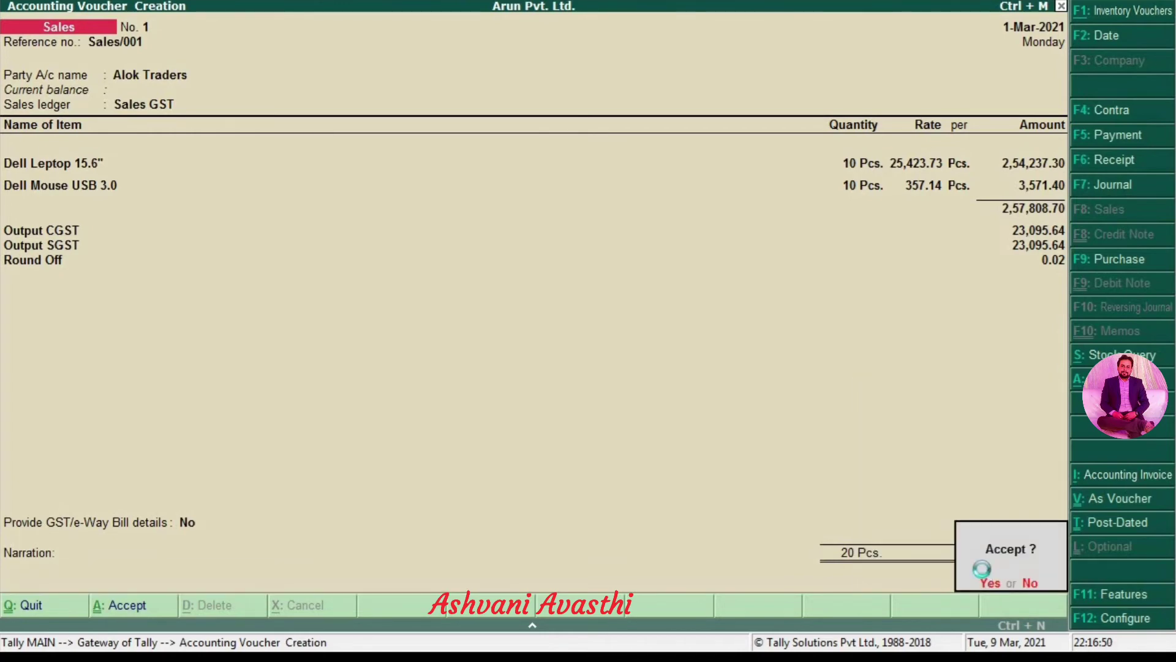
key("Return")
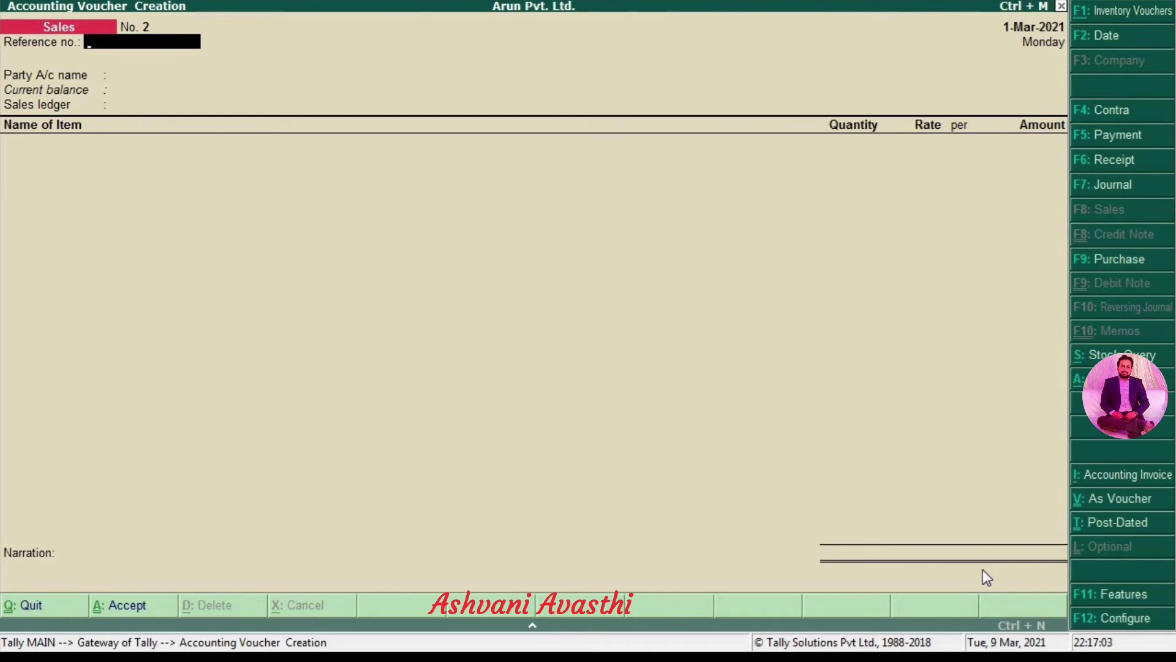
Give the new sales voucher the reference number Sales/02 and choose the individual customer listed below Rana Traders as party account.
type("Sales/02")
key("Return")
key("Down")
key("Down")
key("Down")
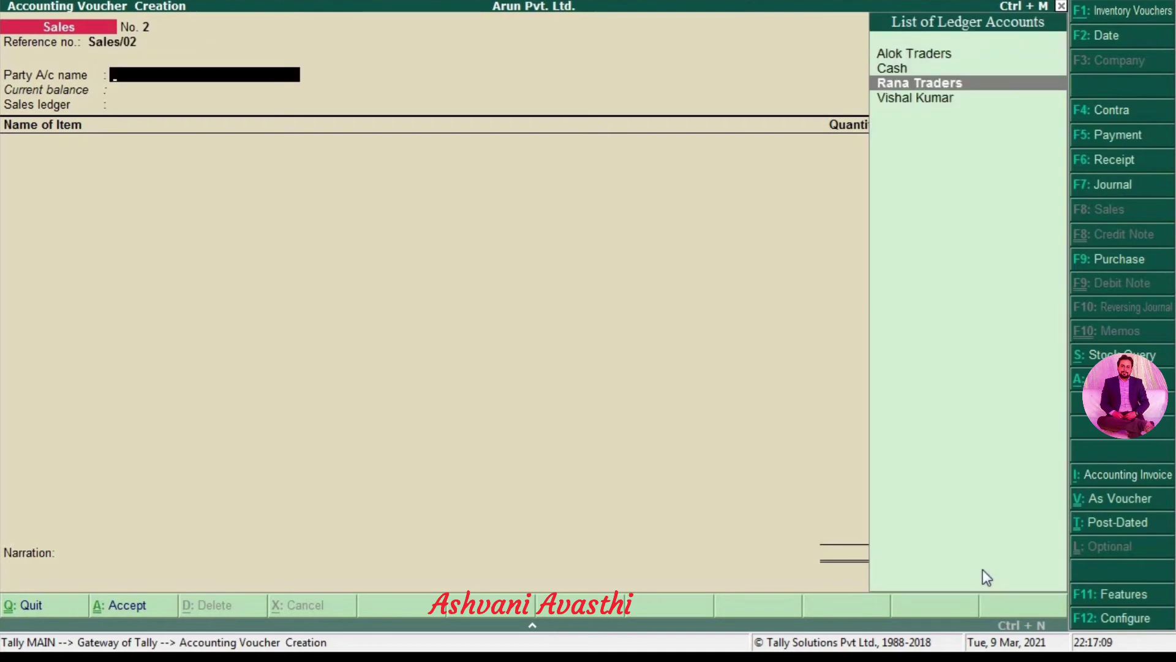
key("Return")
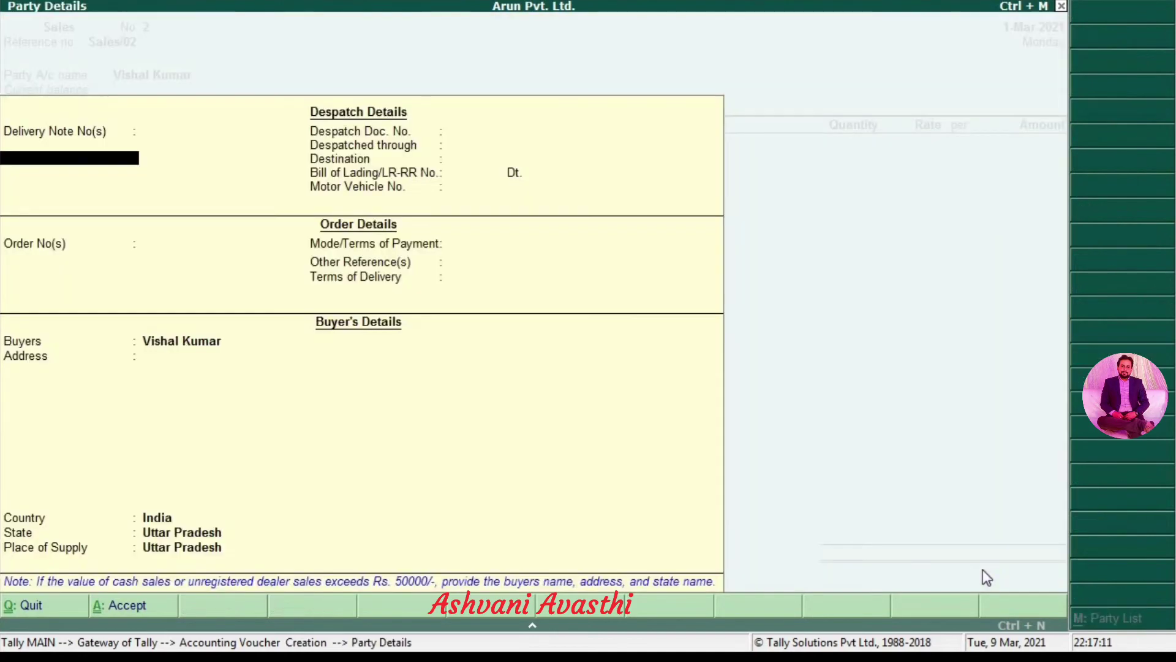
Accept the customer's party details with despatch and order details left blank, and choose Sales GST as the sales ledger.
key("Return")
key("Return")
key("Return")
key("Return")
key("Return")
key("Return")
key("Return")
key("Return")
key("Return")
key("Return")
key("Return")
key("Return")
key("Return")
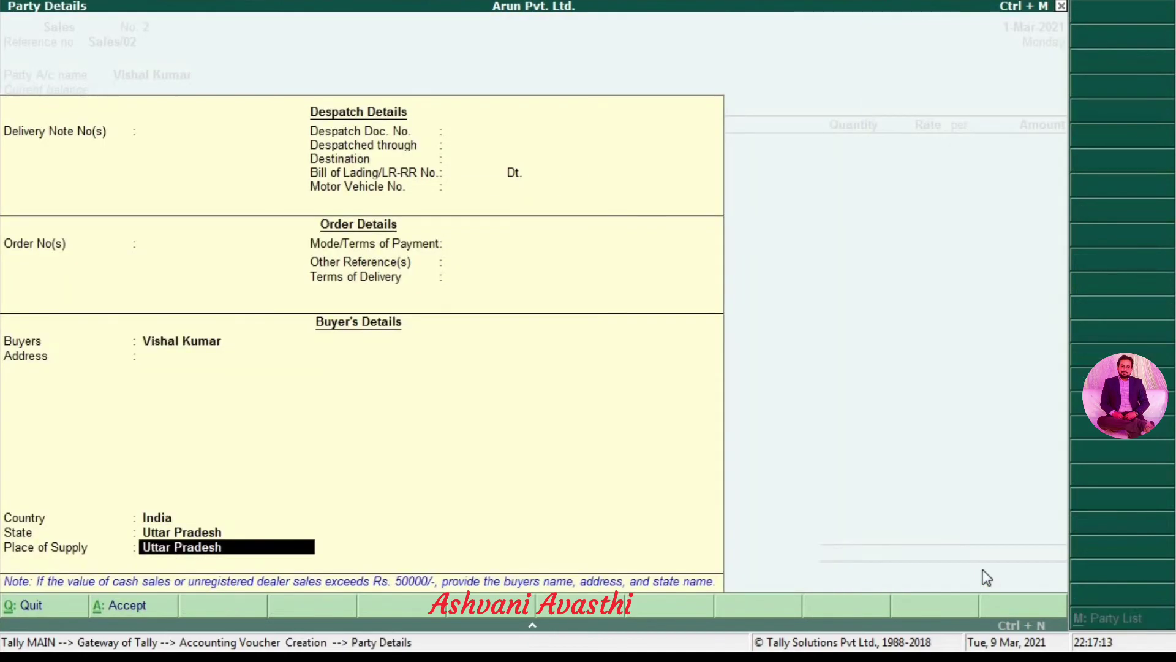
key("Return")
key("Return")
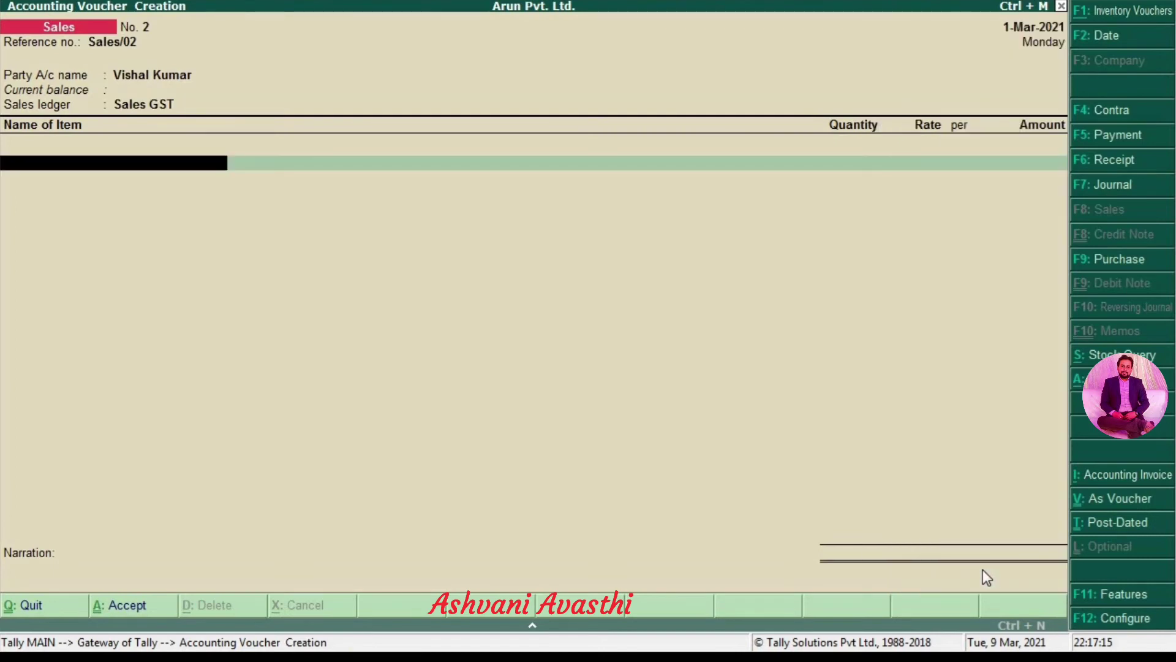
Add 1 Pcs. of Dell Mouse USB 3.0 at the suggested rate of 357.14 and end the item list.
type("L")
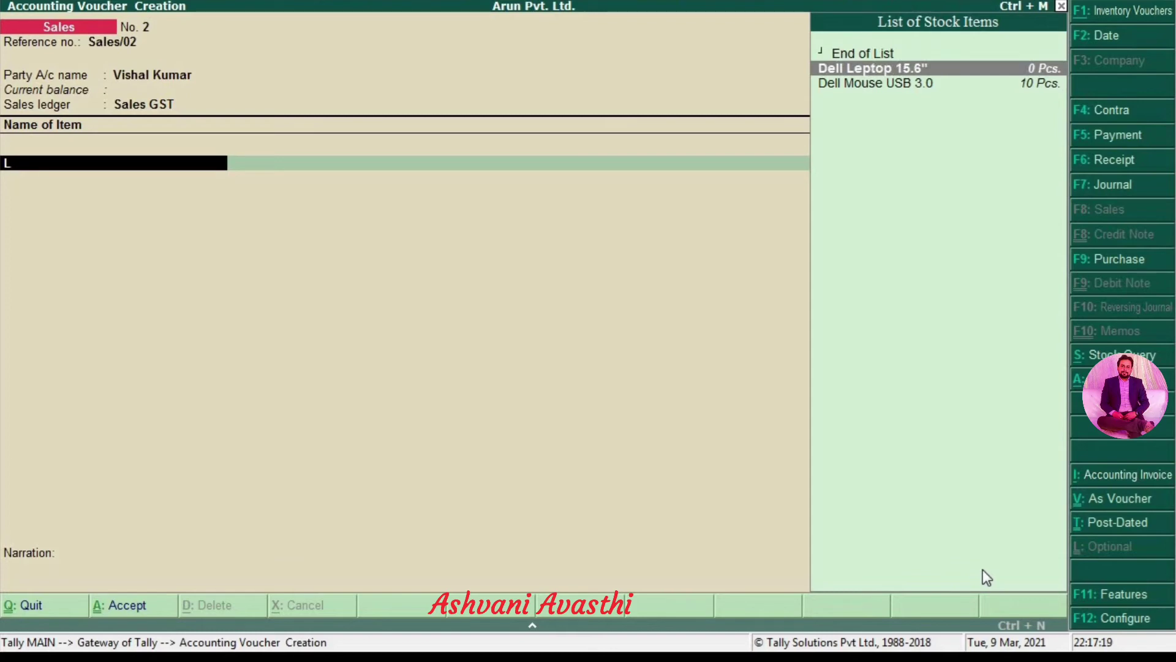
key("Down")
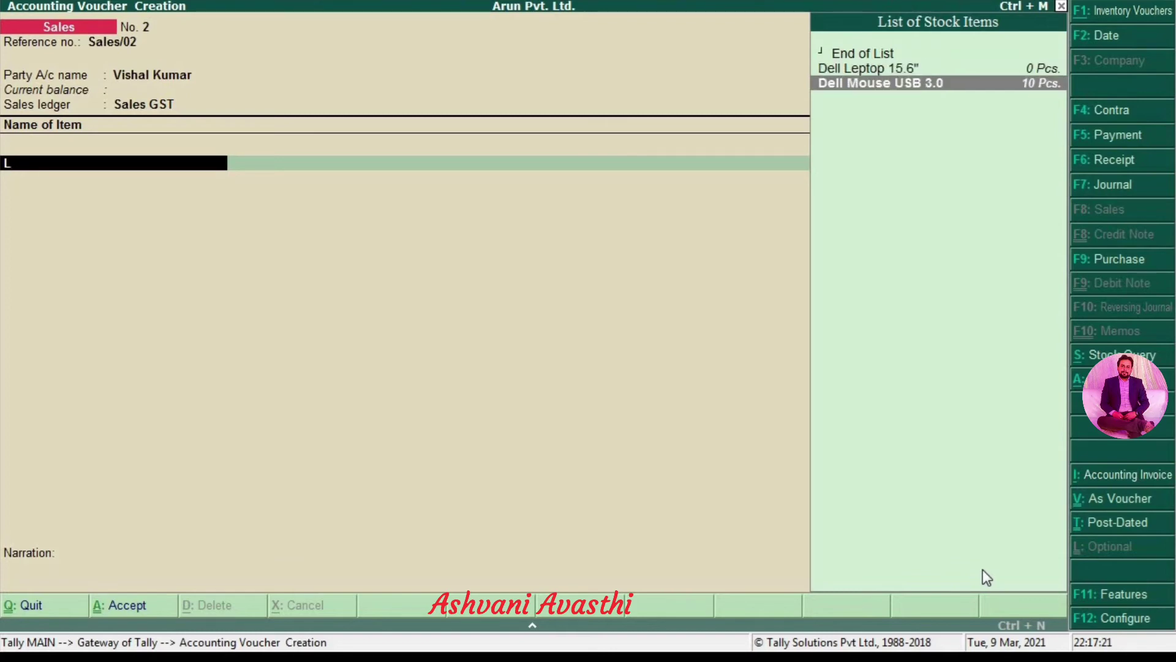
key("Return")
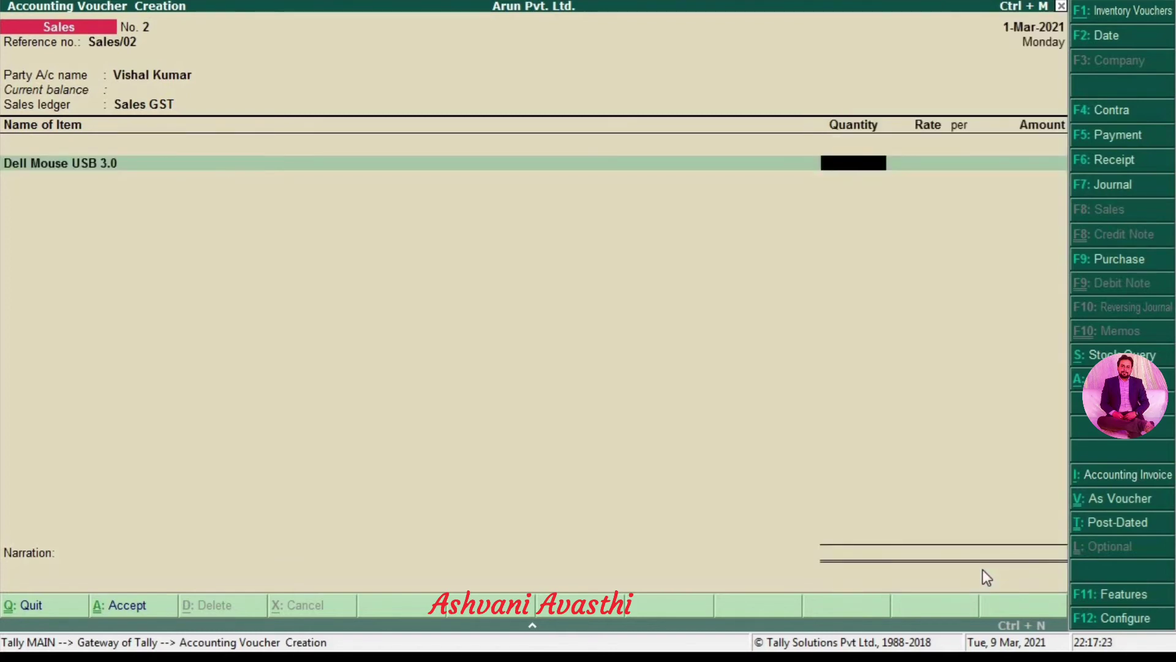
type("1")
key("Return")
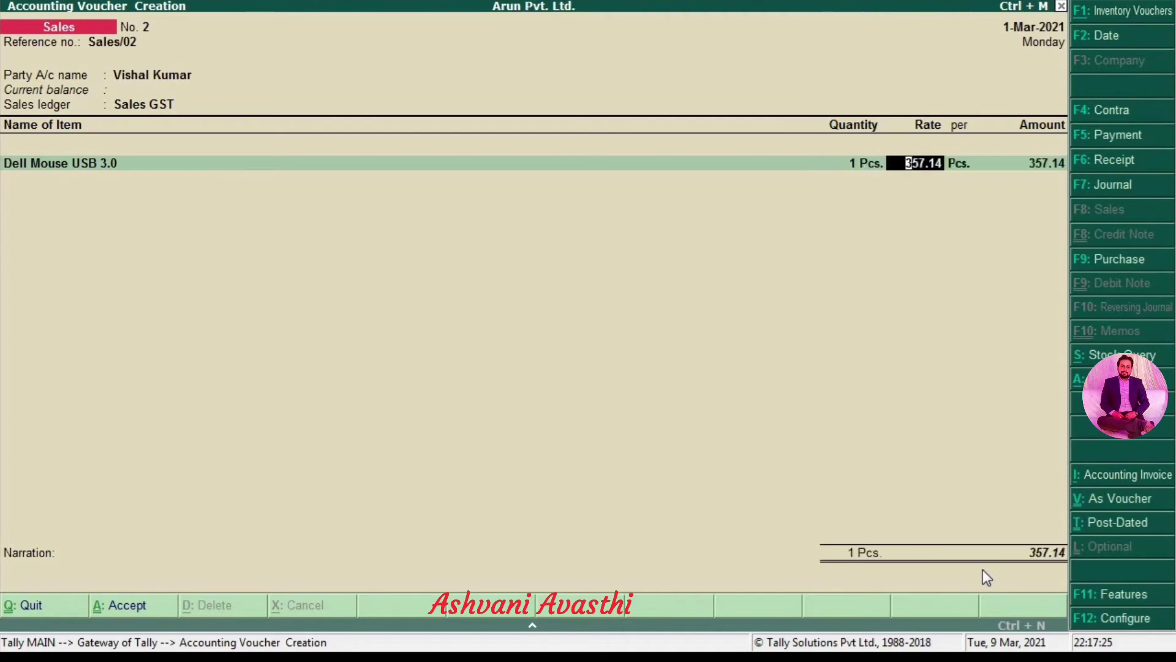
key("Return")
key("Return")
key("Return")
key("Return")
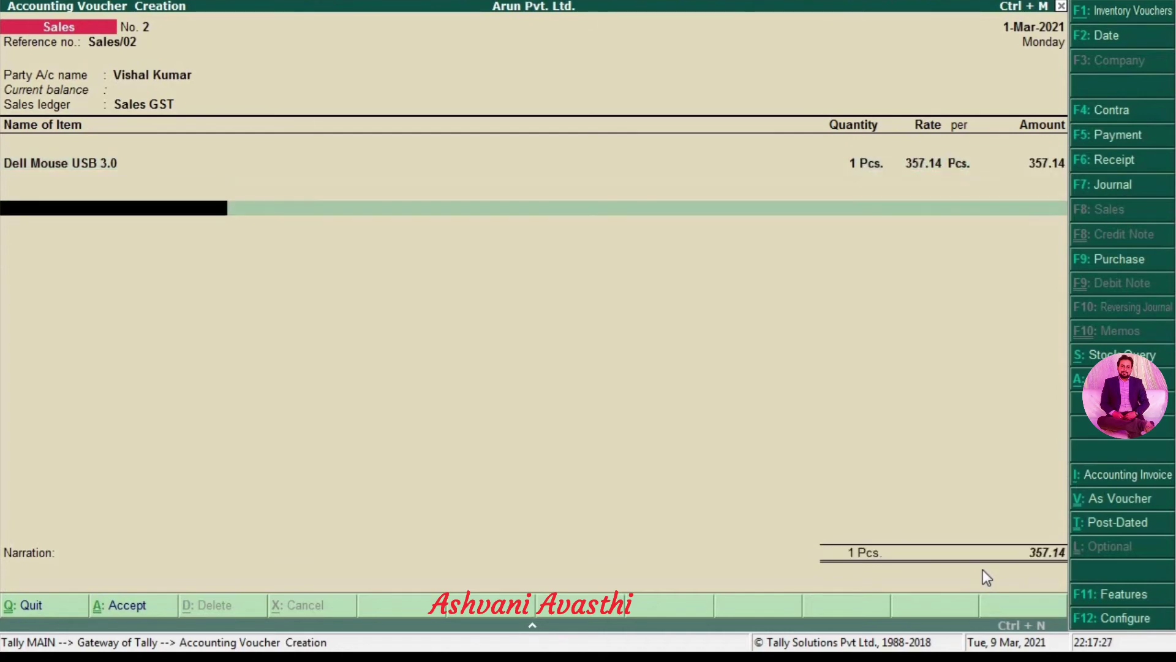
Add the Output CGST and Output SGST ledgers to voucher Sales/02 with their calculated amounts.
type("O")
key("Up")
key("Return")
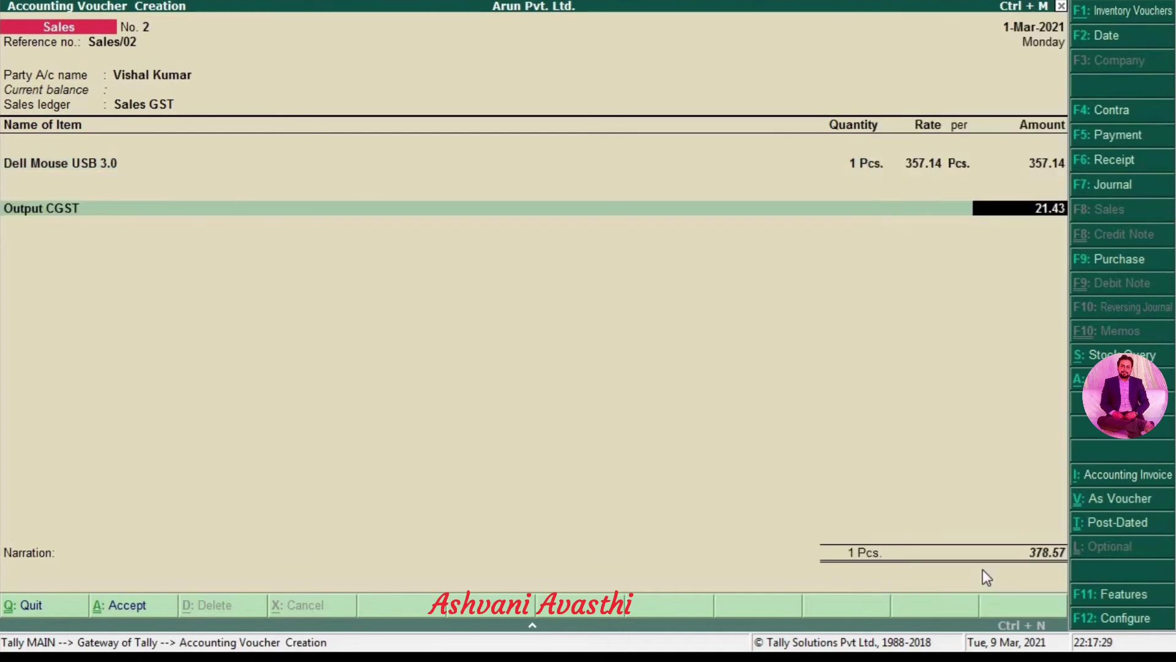
key("Return")
type("O")
key("Down")
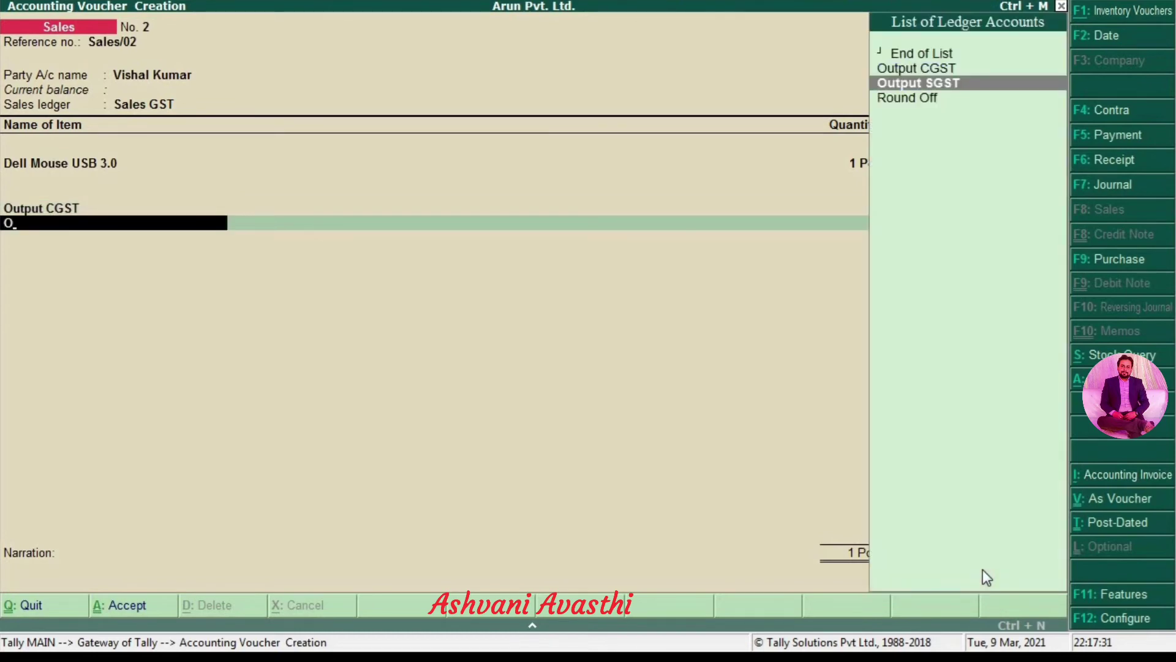
key("Return")
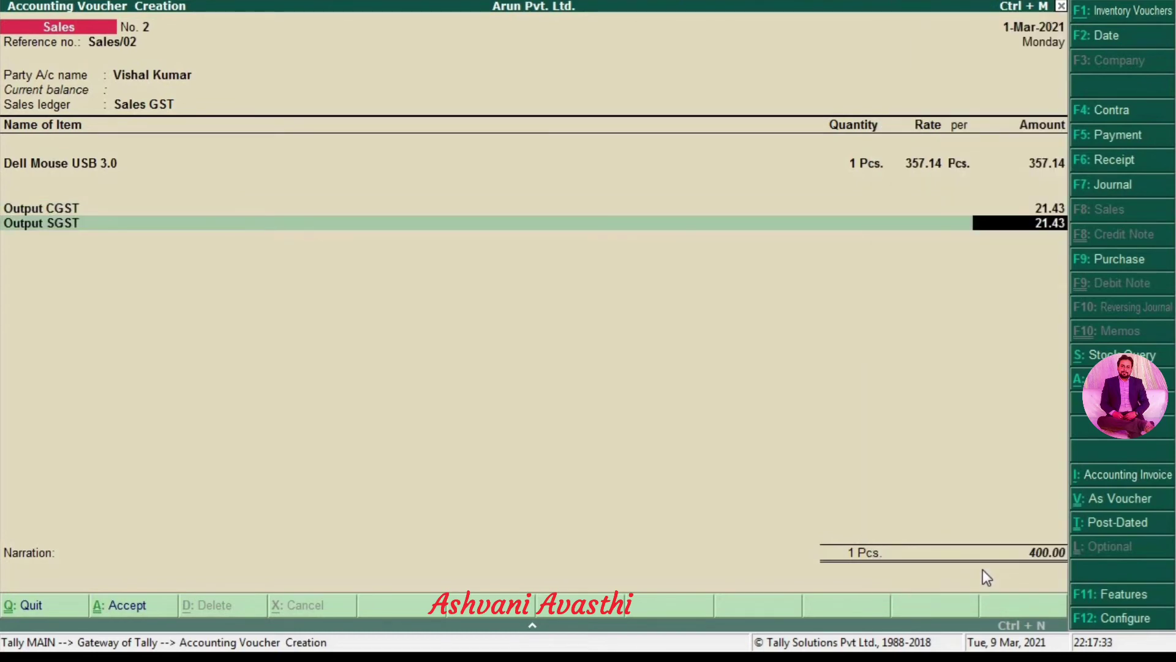
key("Return")
End the ledger list and save voucher Sales/02 without a narration.
key("Return")
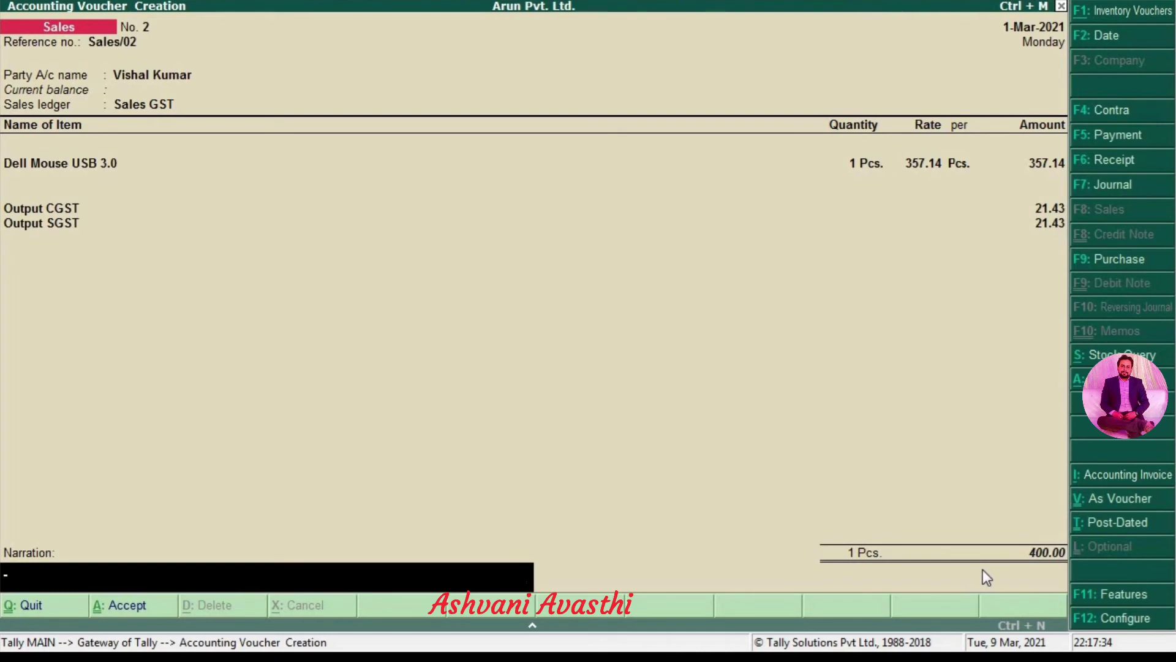
key("Return")
key("Return")
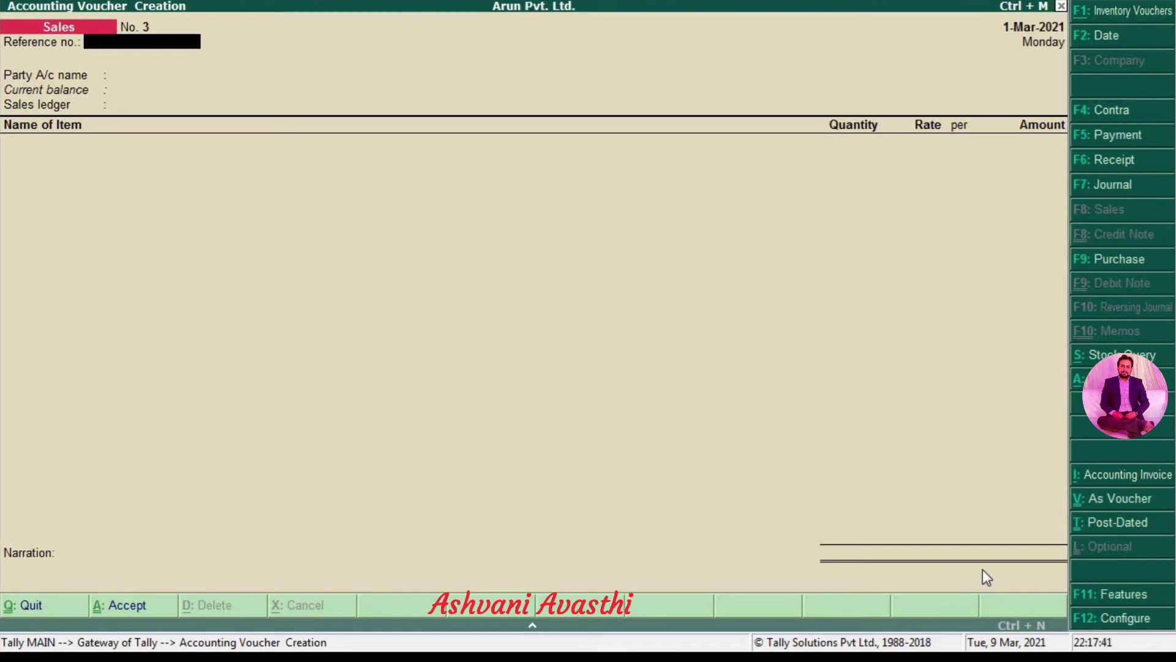
Give the third sales voucher the reference number Sales/Cas/003 and choose Cash as the party account.
type("Sales/Cas/003")
key("Return")
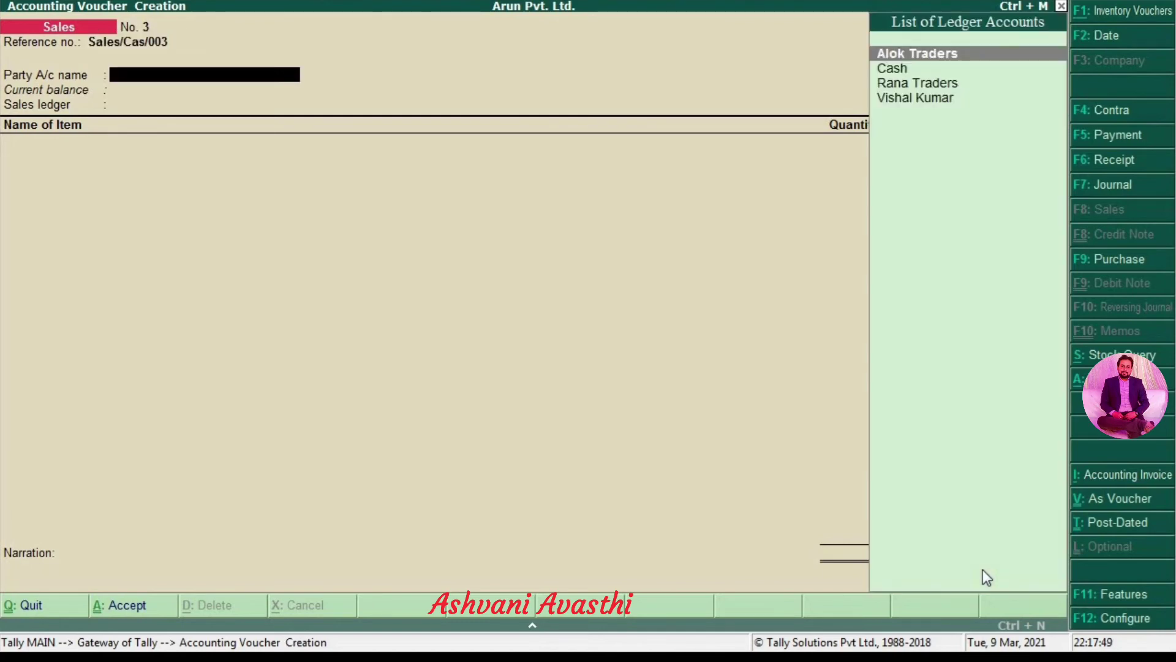
key("Down")
key("Return")
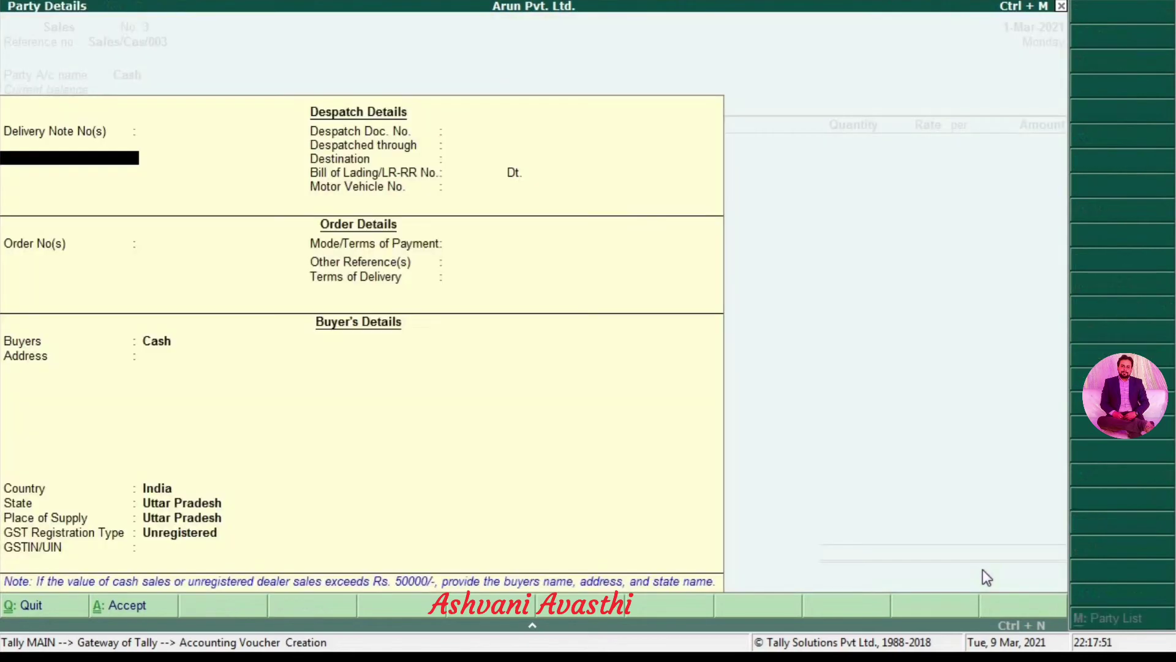
Leave the despatch and order details blank, set the cash buyer's GST Registration Type to Consumer, and accept the party details.
key("Return")
key("Return")
key("Return")
key("Return")
key("Return")
key("Return")
key("Return")
key("Return")
key("Return")
key("Return")
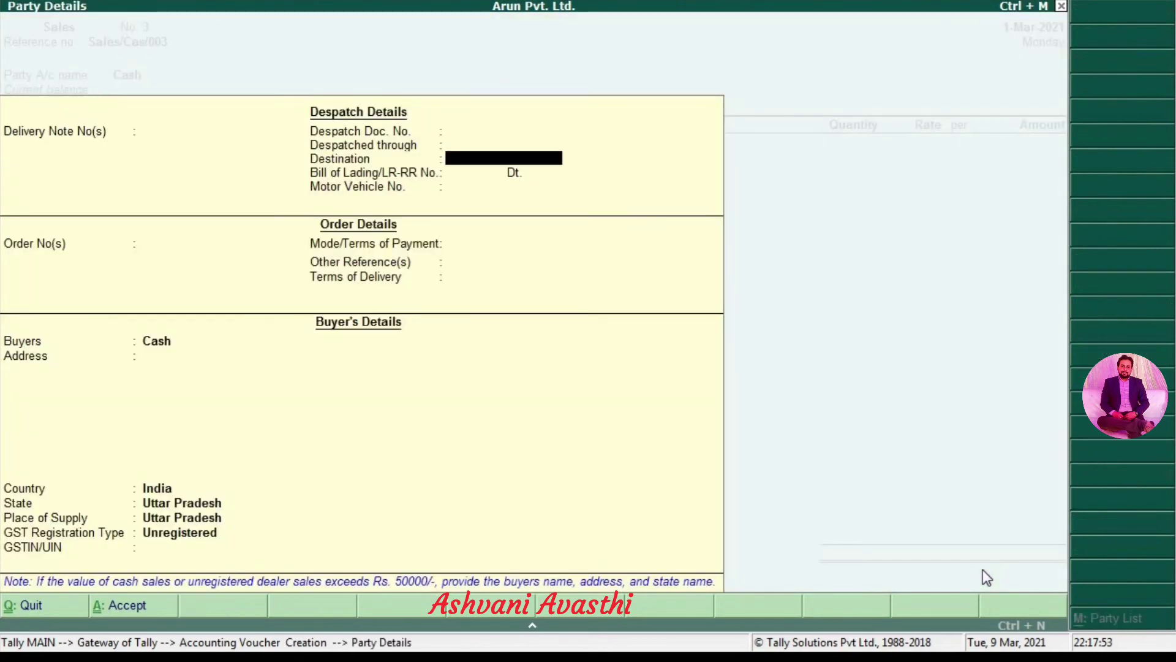
key("Return")
key("Return")
key("Return")
key("Return")
key("Return")
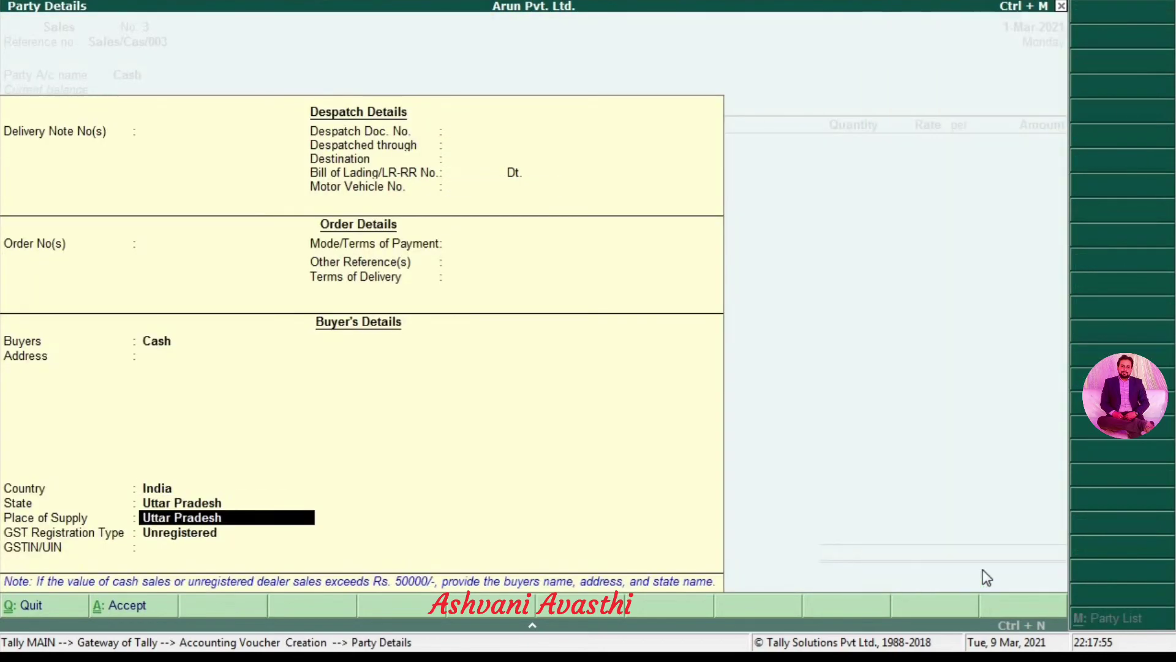
key("Up")
key("Up")
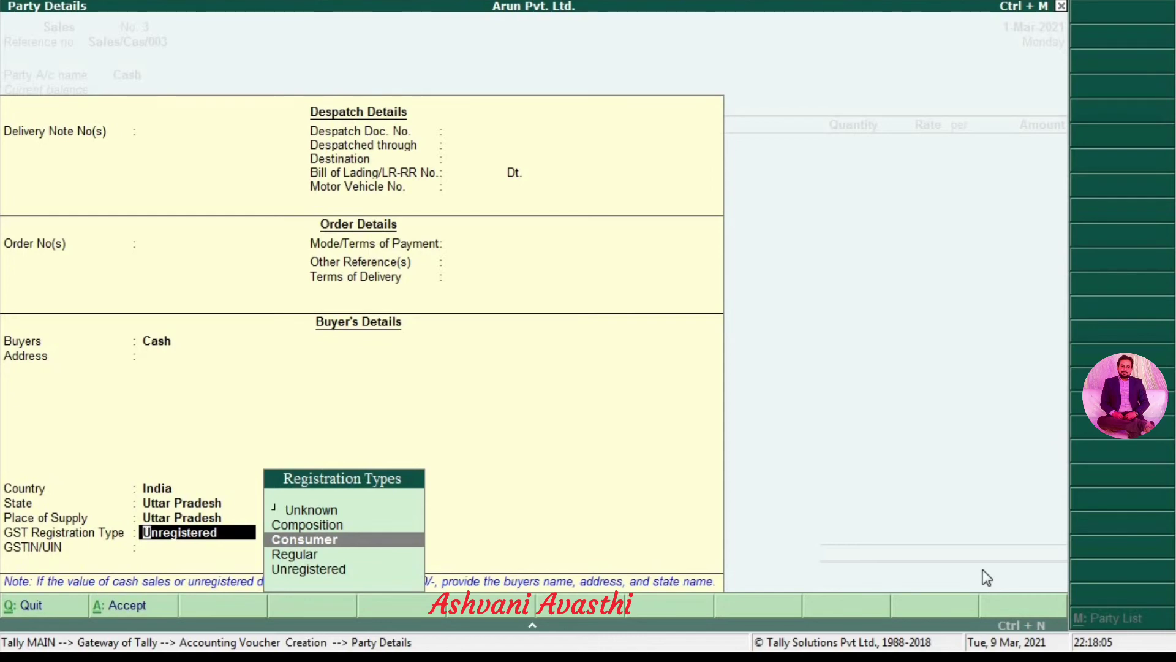
key("Return")
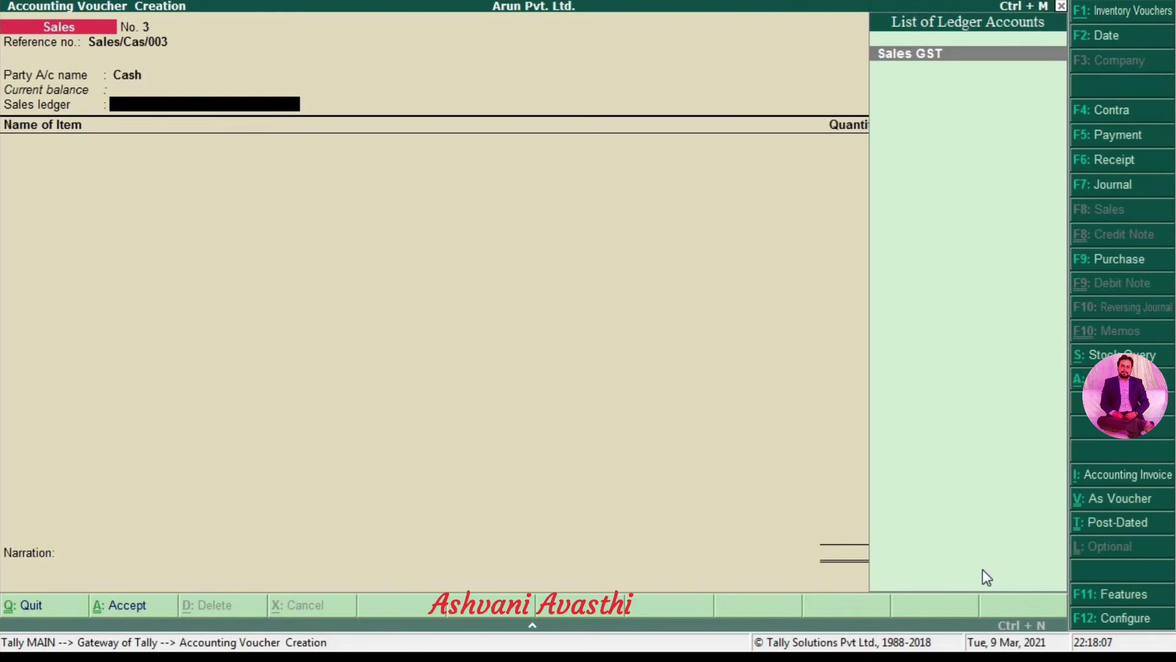
Choose Sales GST as the sales ledger and Dell Mouse USB 3.0 as the item in the cash sales voucher.
key("Return")
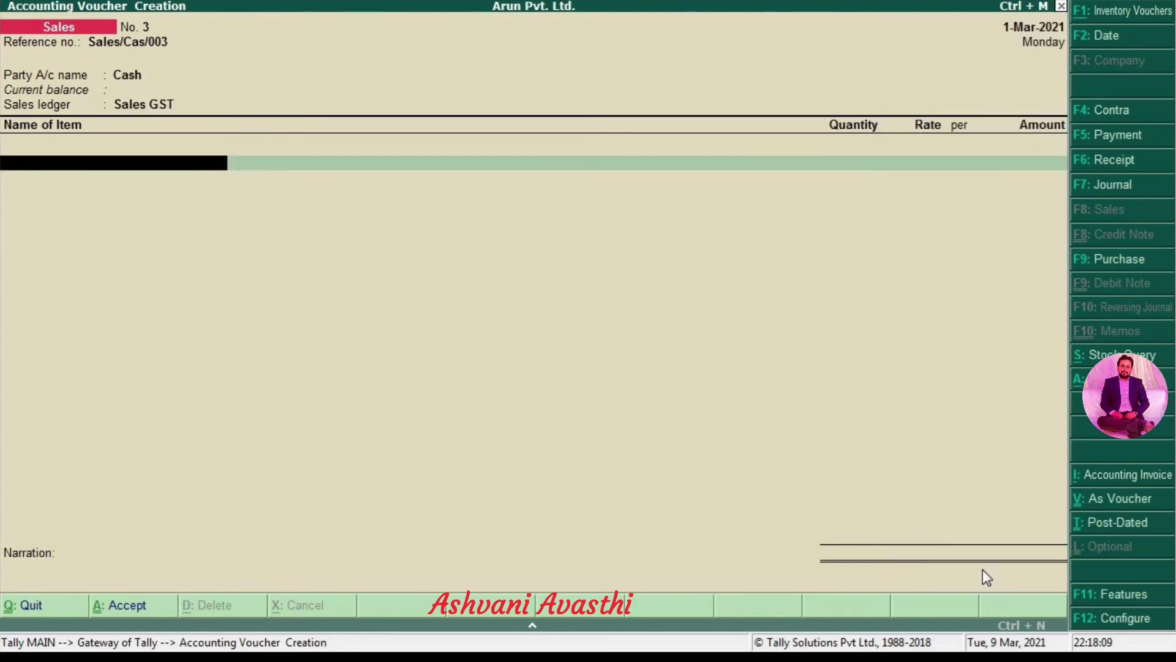
type("D")
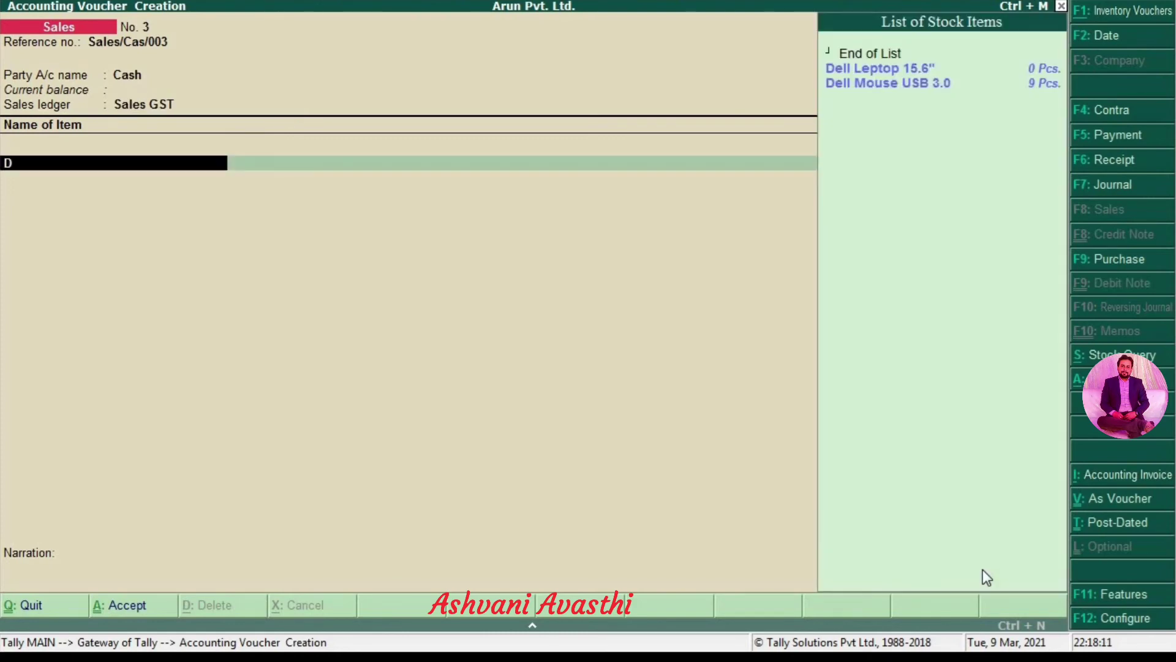
key("Down")
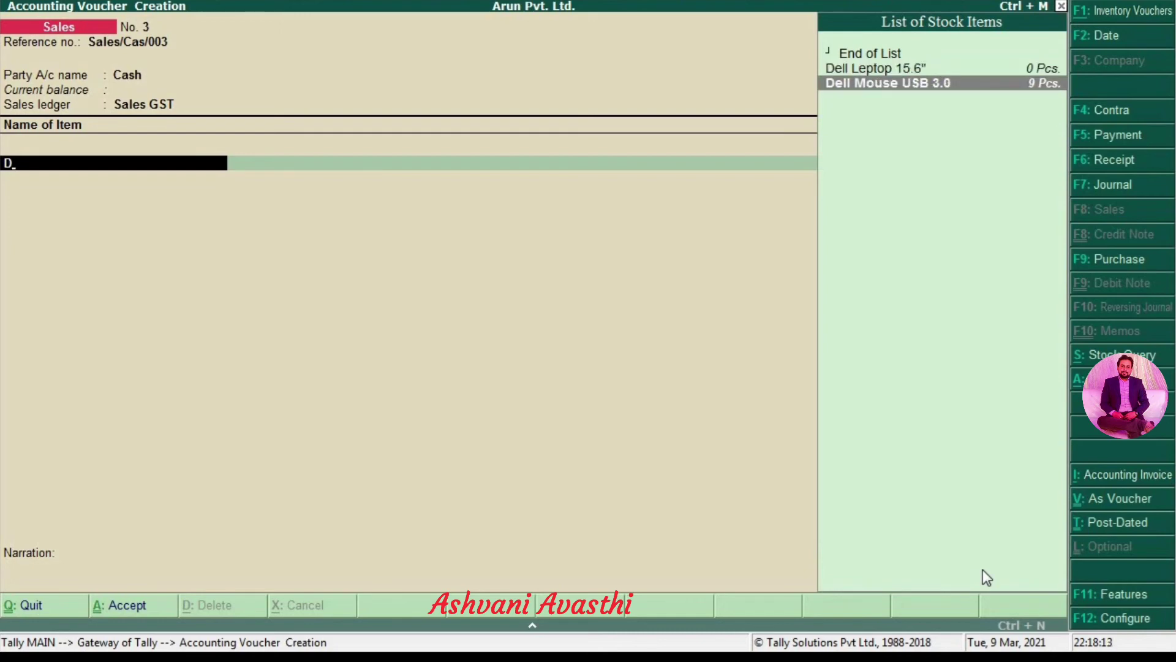
key("Return")
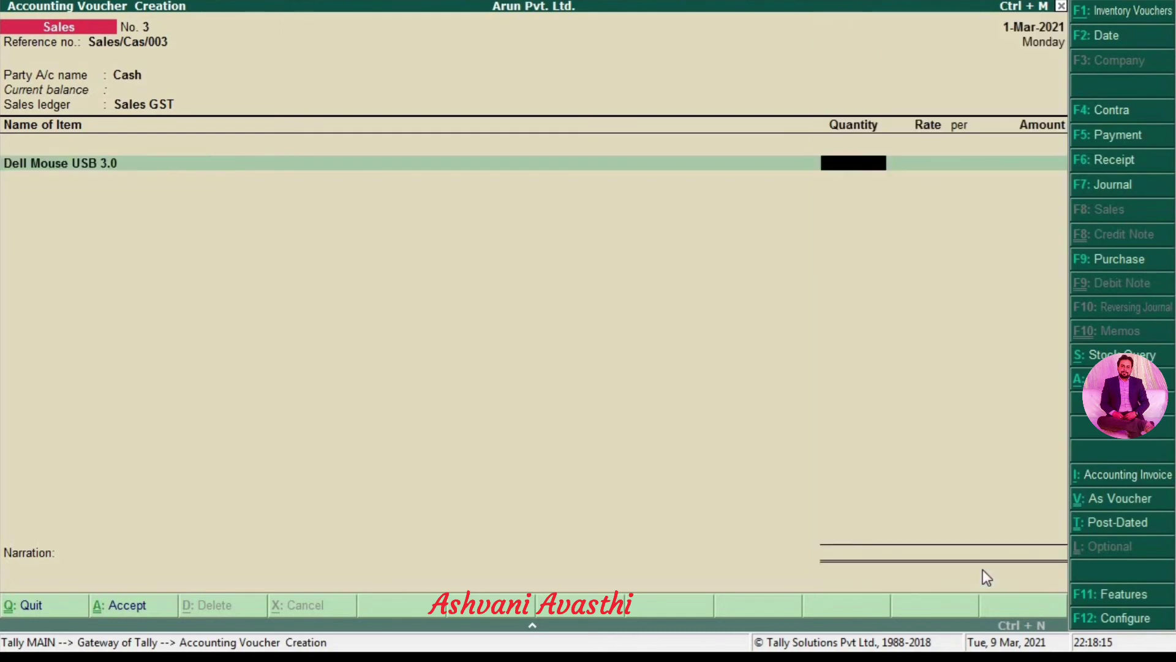
Enter a quantity of 5 Pcs. for the mouse, accept its rate of 357.14 per piece and end the item list.
type("1")
key("BackSpace")
type("5")
key("Return")
key("Return")
key("Return")
key("Return")
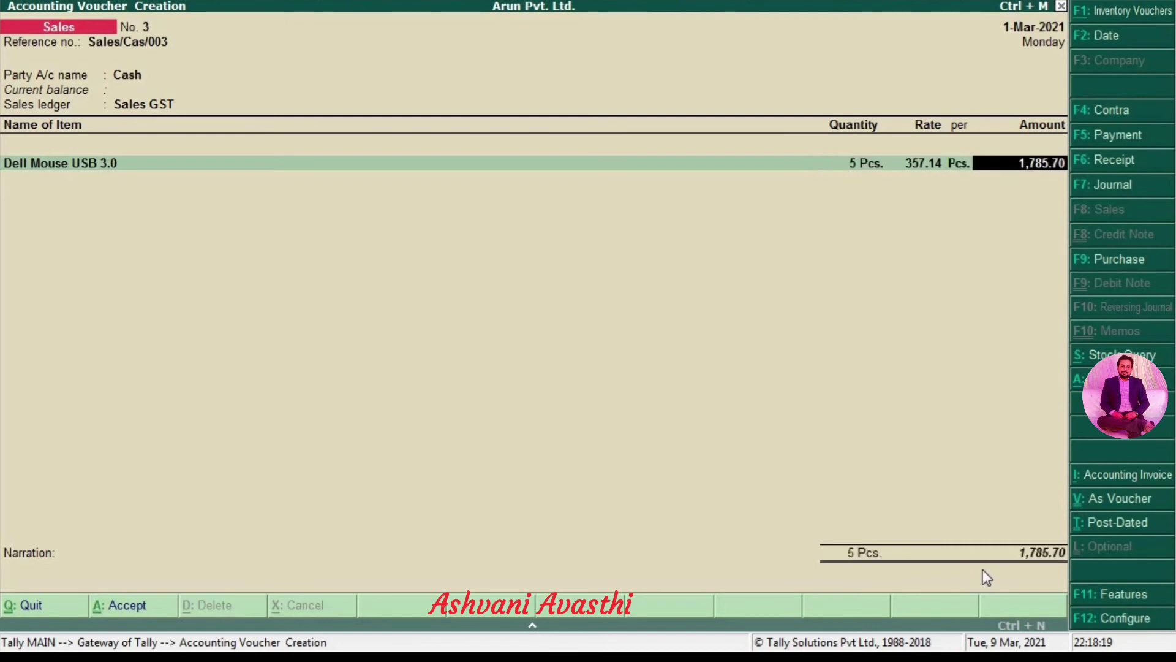
key("Return")
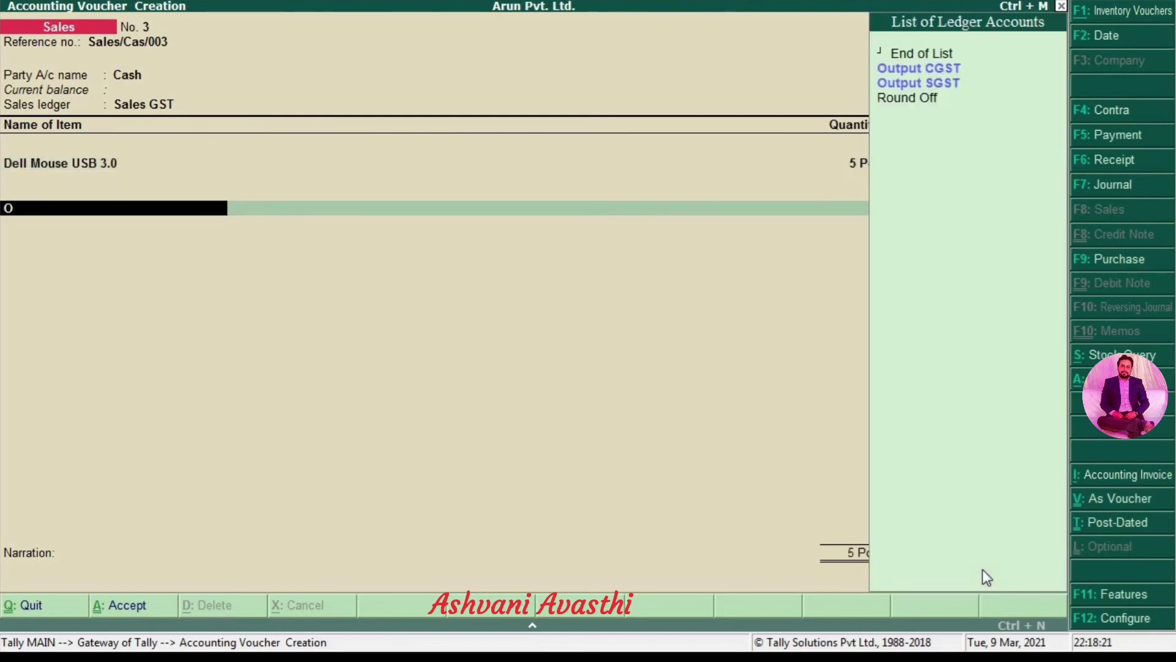
Add the Output CGST and Output SGST ledgers to the cash sales voucher with their calculated amounts.
key("Down")
key("Return")
key("Return")
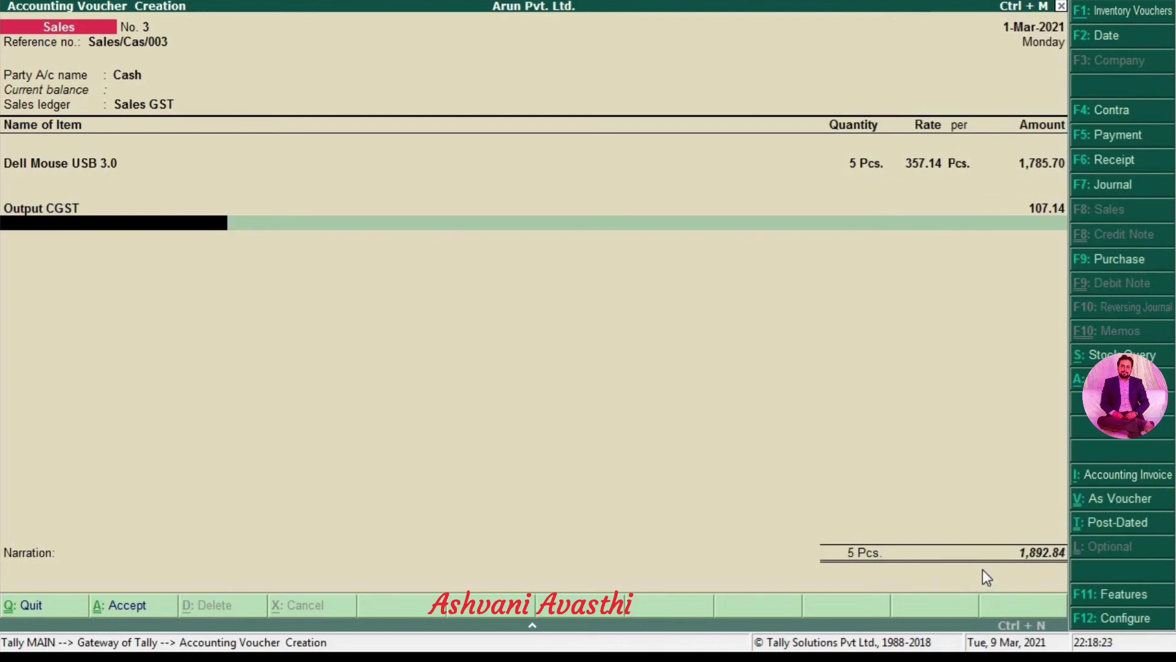
type("O")
key("Down")
key("Return")
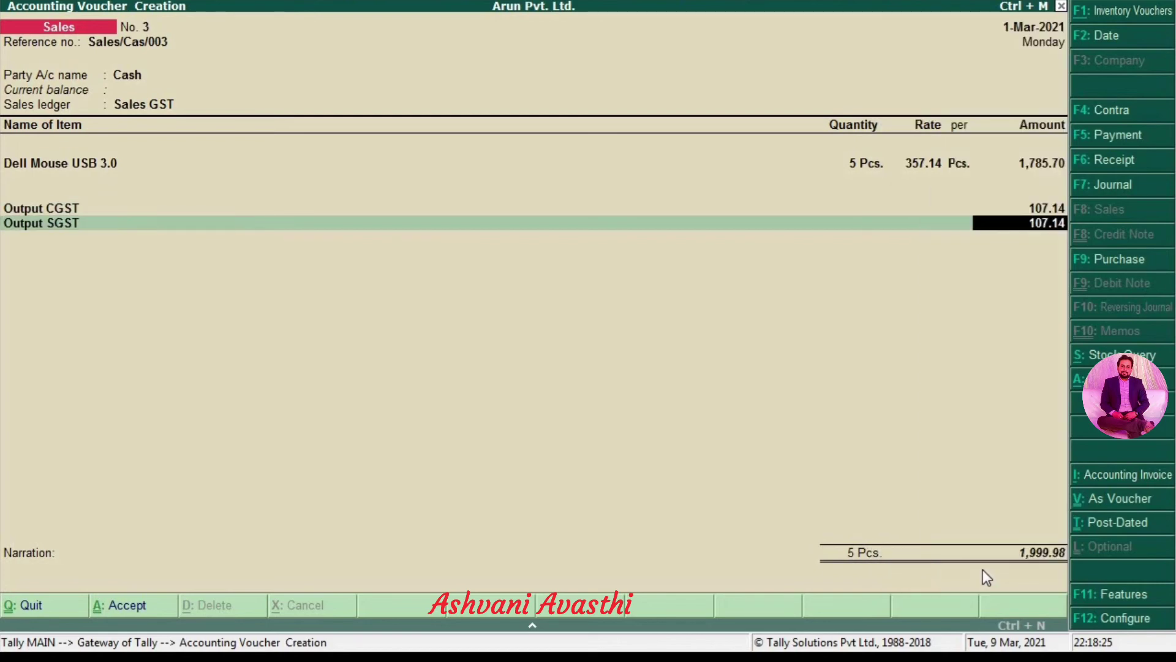
key("Return")
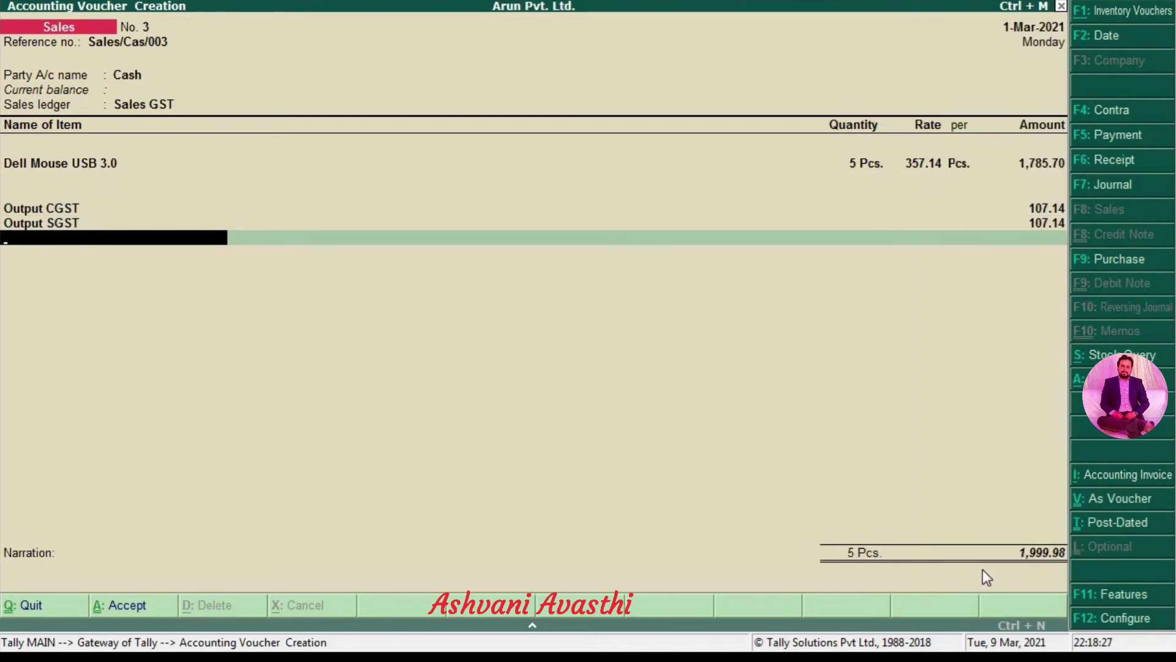
Add the Round Off ledger with an amount of 0.02 and save the cash sales voucher without a narration.
type("R")
key("Return")
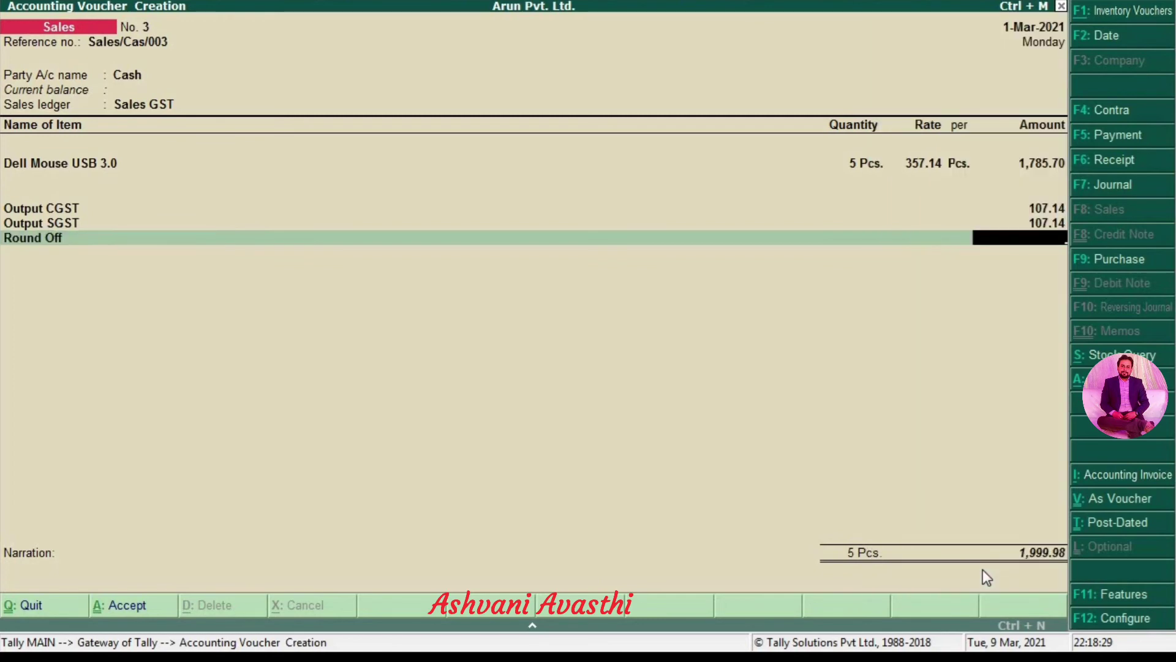
type(".02")
key("Return")
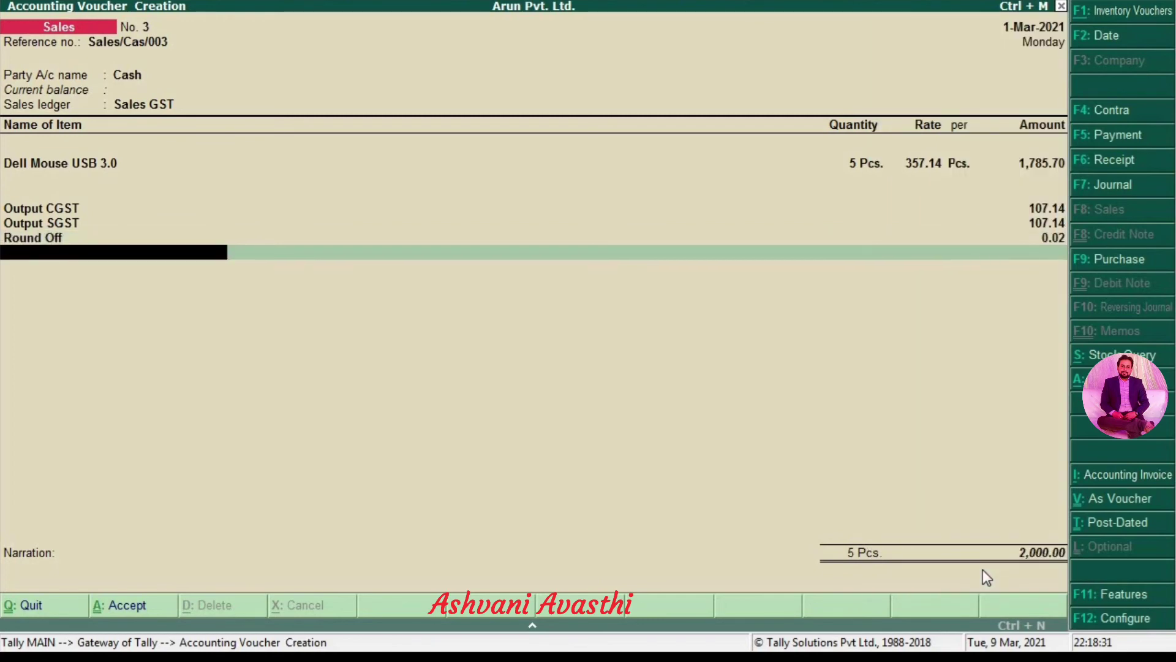
key("Return")
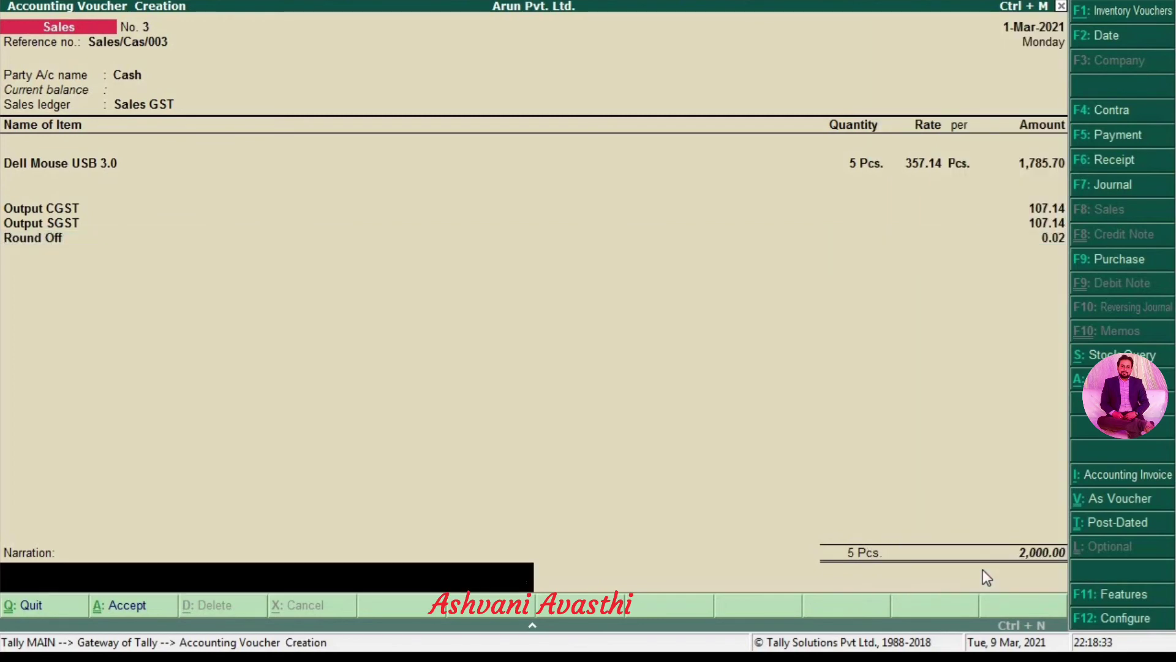
key("Return")
key("Return")
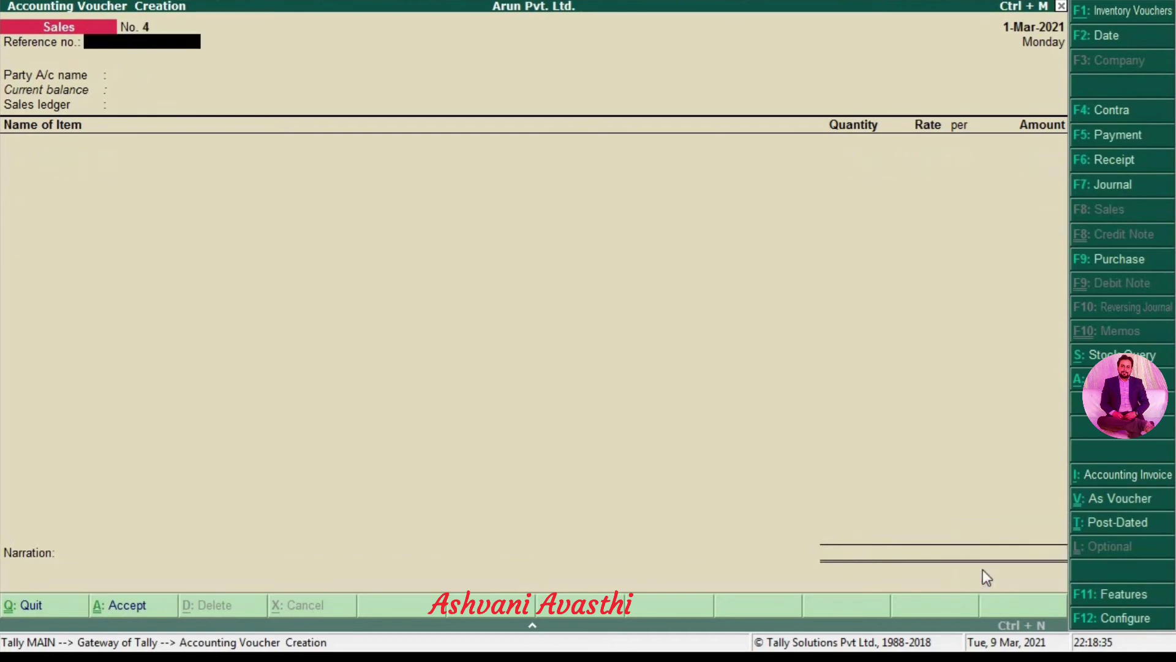
Quit voucher creation back to Gateway of Tally and bring up the Display reports.
key("Escape")
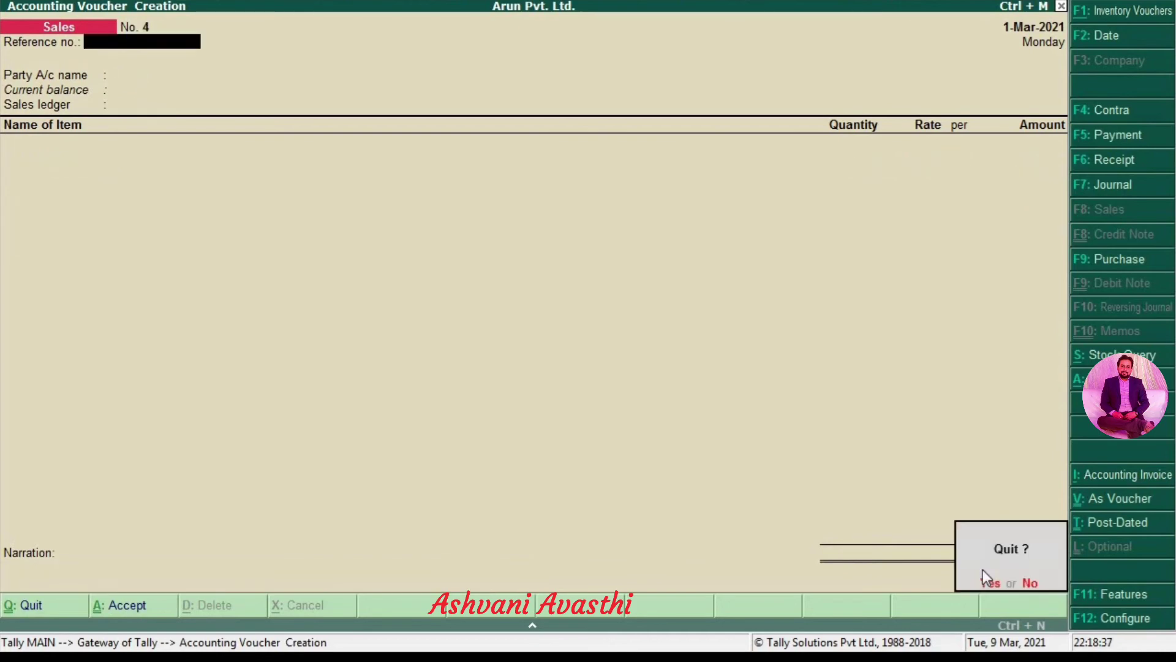
key("Return")
key("Escape")
key("Escape")
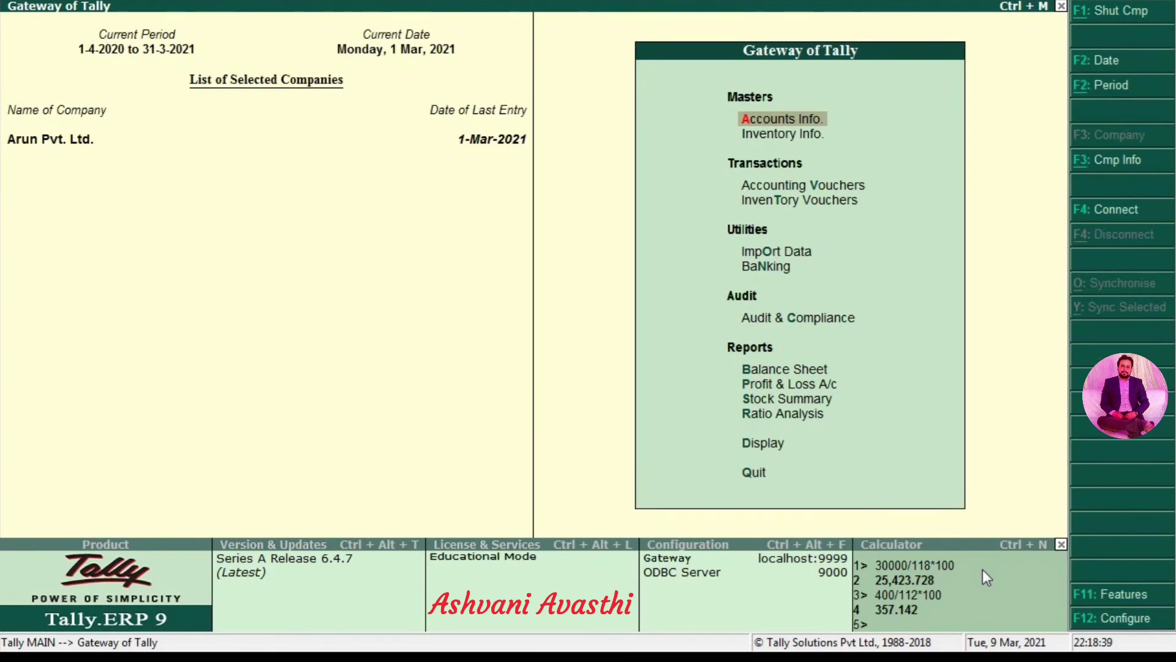
key("Down")
key("Down")
key("Down")
key("Down")
key("Down")
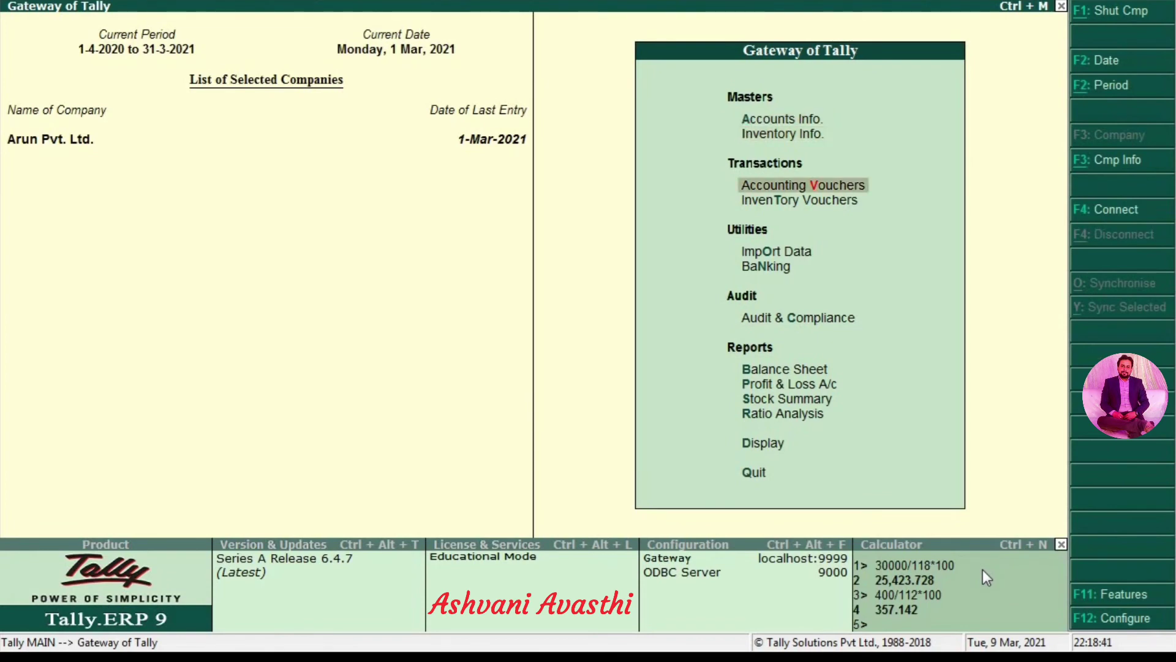
key("Down")
key("Down")
key("Down")
key("Down")
key("Down")
key("Down")
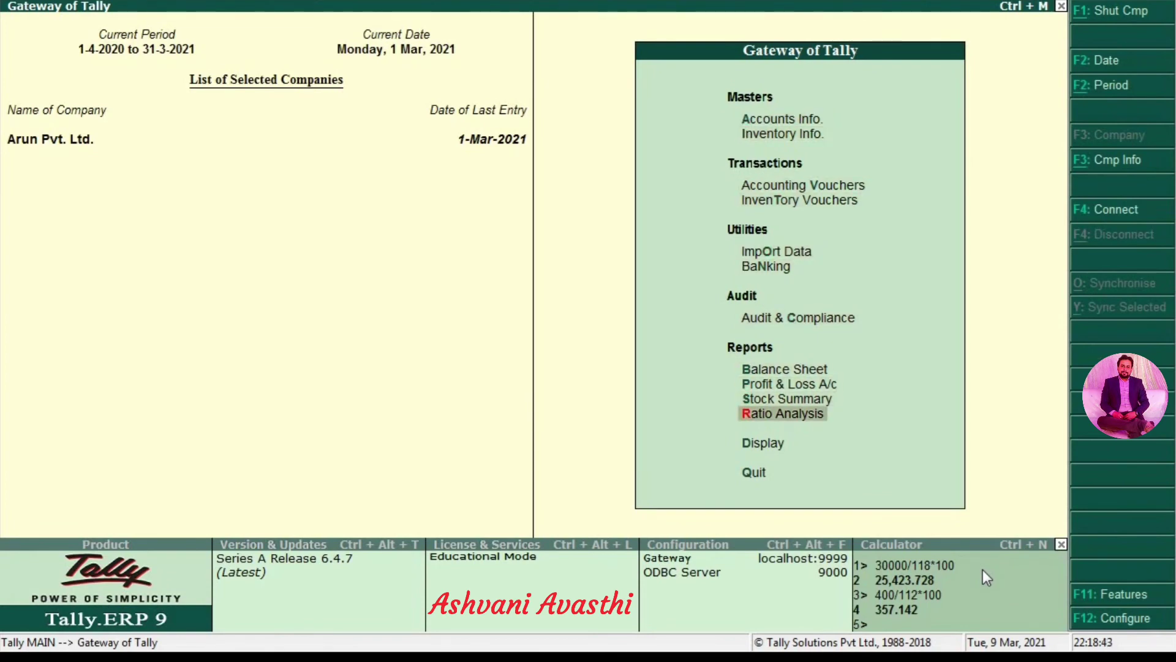
key("Return")
Open the GSTR-1 return from the statutory GST reports.
key("Down")
key("Down")
key("Down")
key("Down")
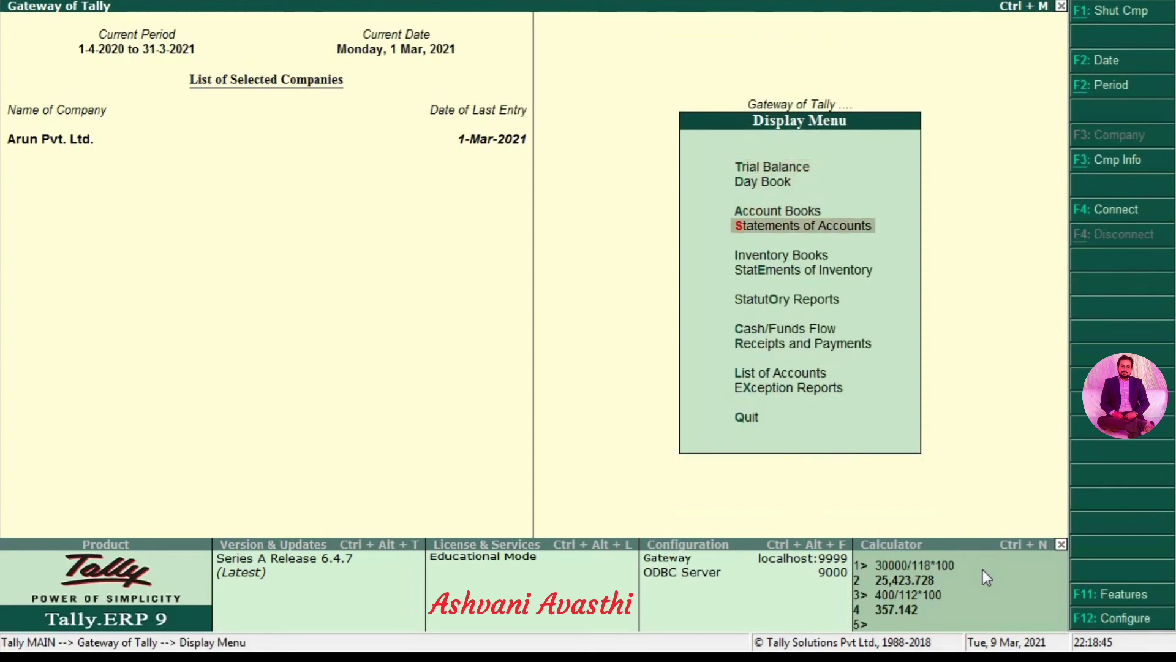
key("Down")
key("Down")
key("Return")
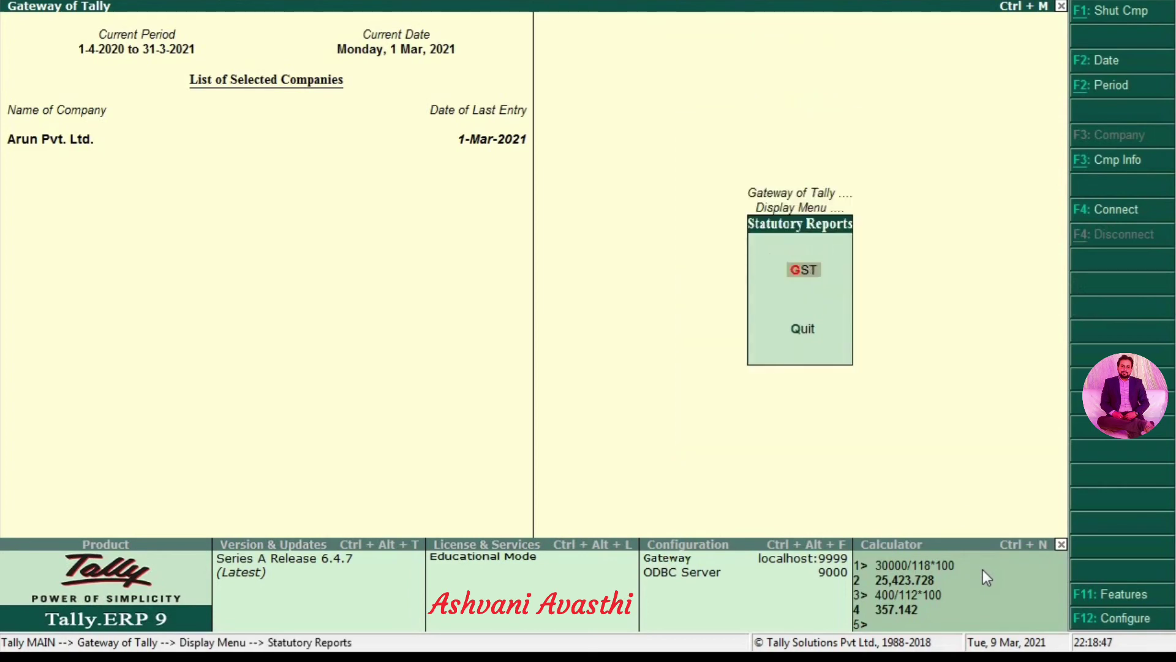
key("Return")
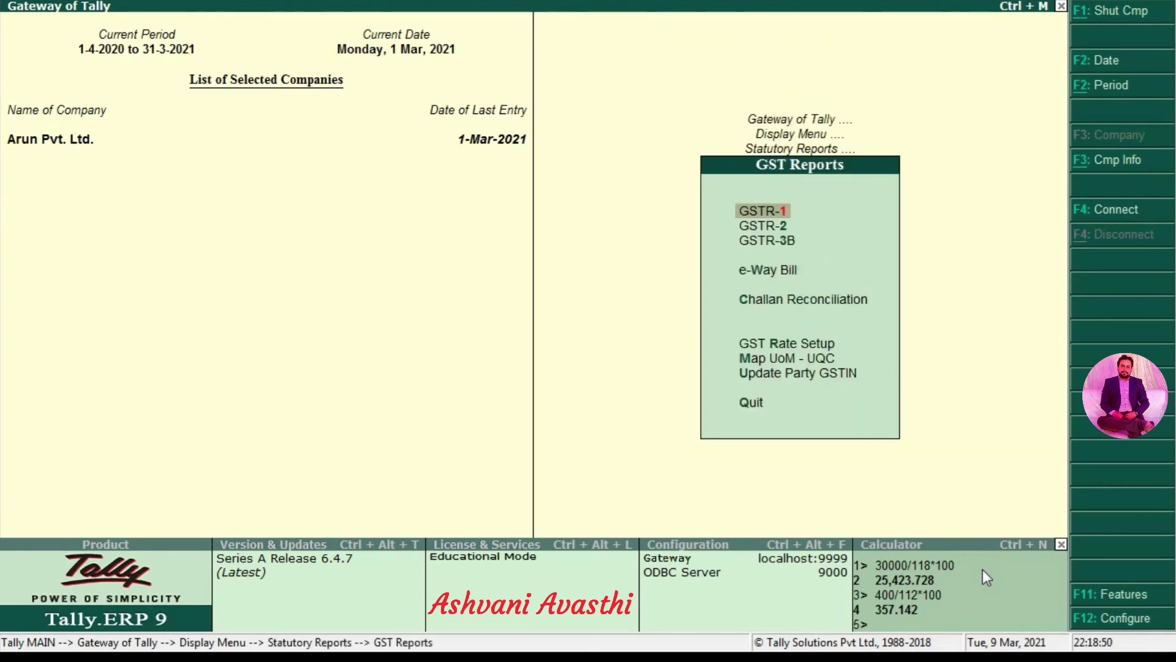
key("Return")
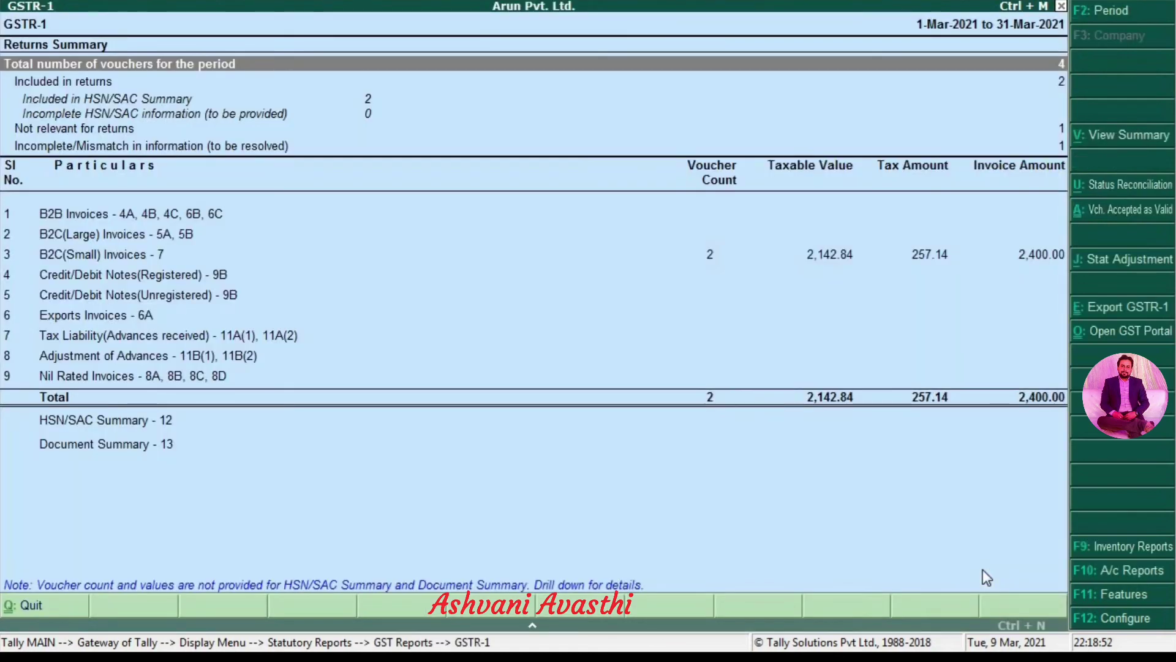
Drill down into B2C(Small) Invoices - 7 to its voucher register, review the listed sales, and return to the GSTR-1 summary.
key("Down")
key("Down")
key("Down")
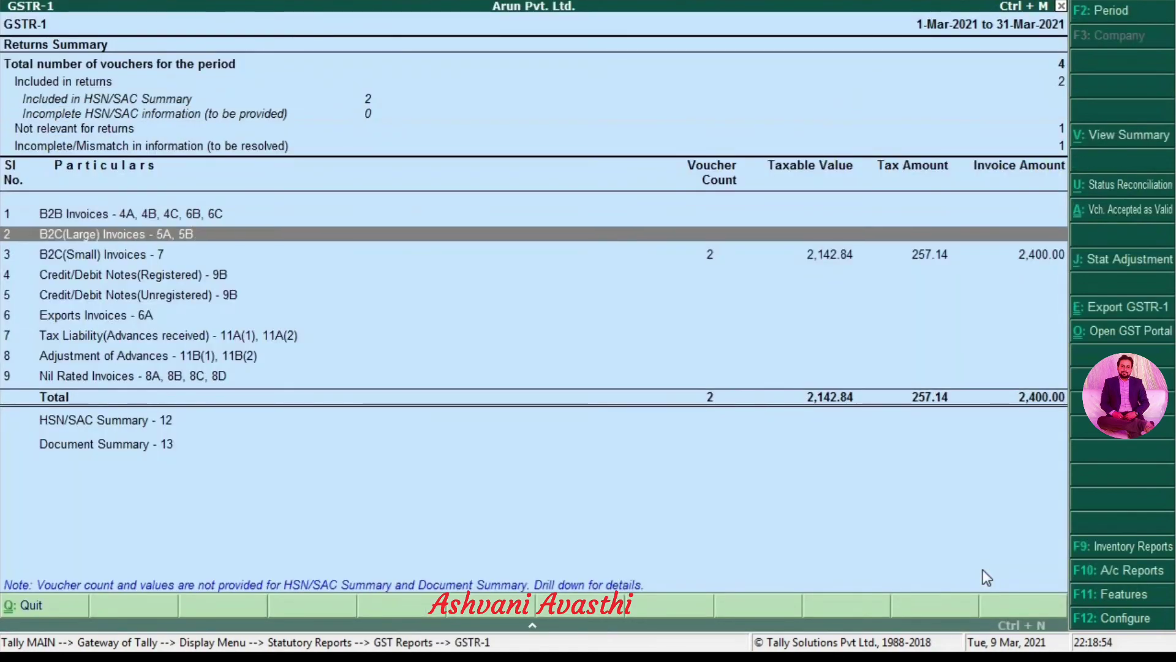
key("Down")
key("Down")
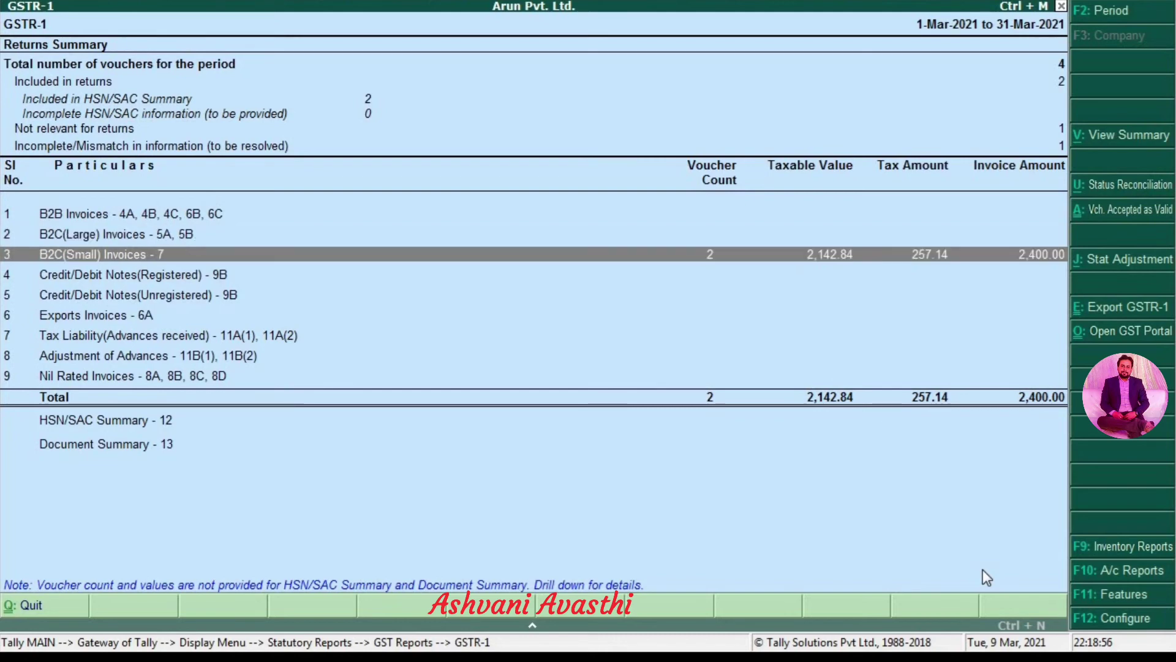
key("Up")
key("Return")
key("Return")
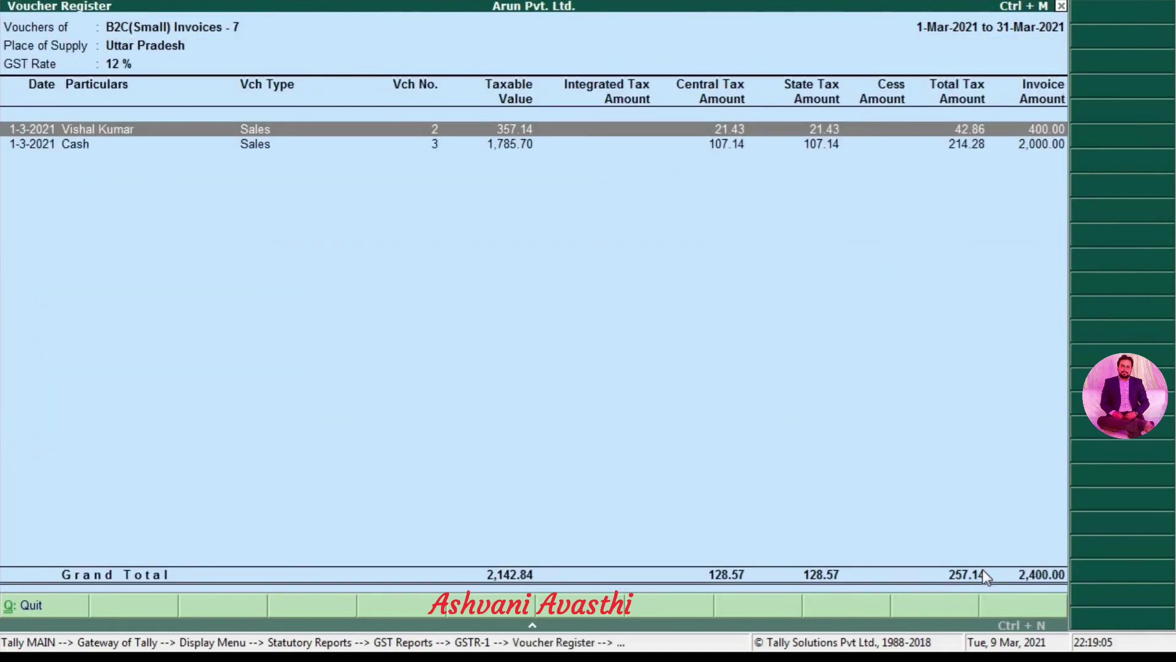
key("Escape")
key("Escape")
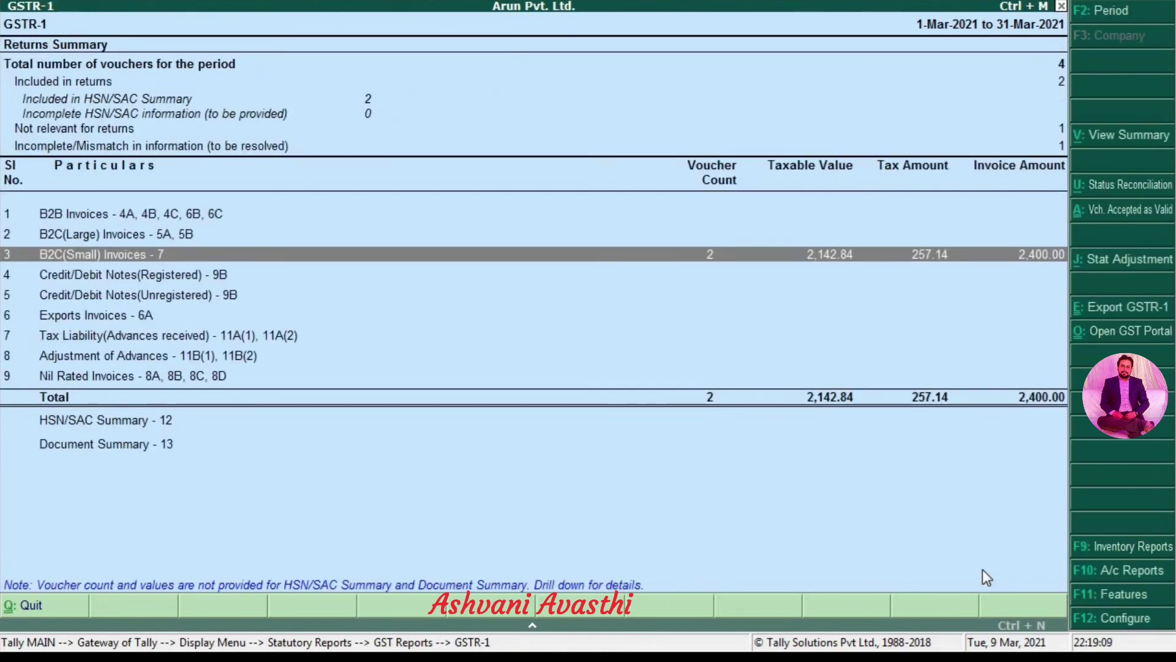
Examine how the period's vouchers are classified in the GSTR-1 Returns Summary, from included in returns to incomplete or mismatched.
key("Up")
key("Up")
key("Up")
key("Up")
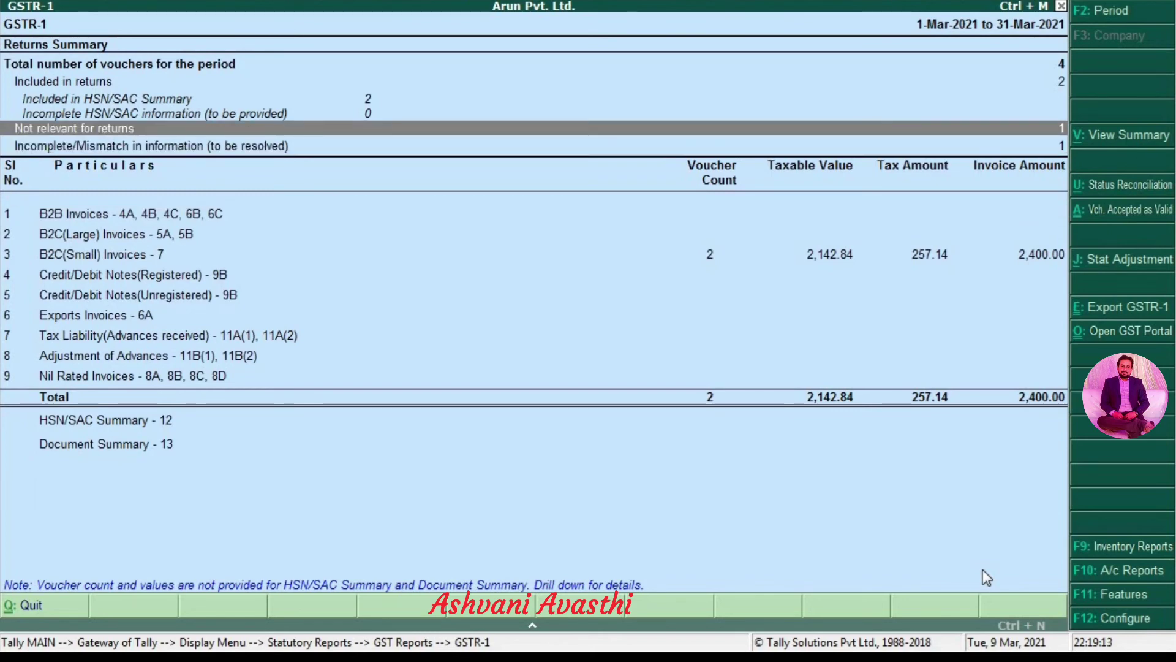
key("Down")
key("Up")
key("Up")
key("Up")
key("Down")
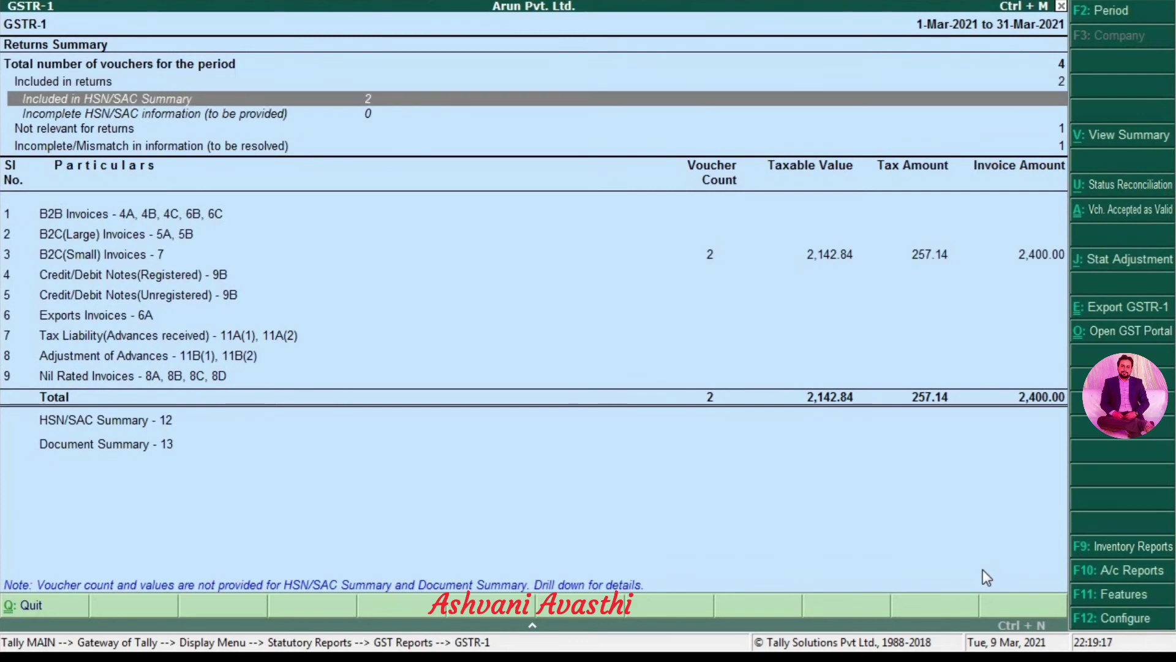
Inspect the excluded Non-GSTR-1 transactions under Not relevant for returns and go back to the GSTR-1 summary.
key("Down")
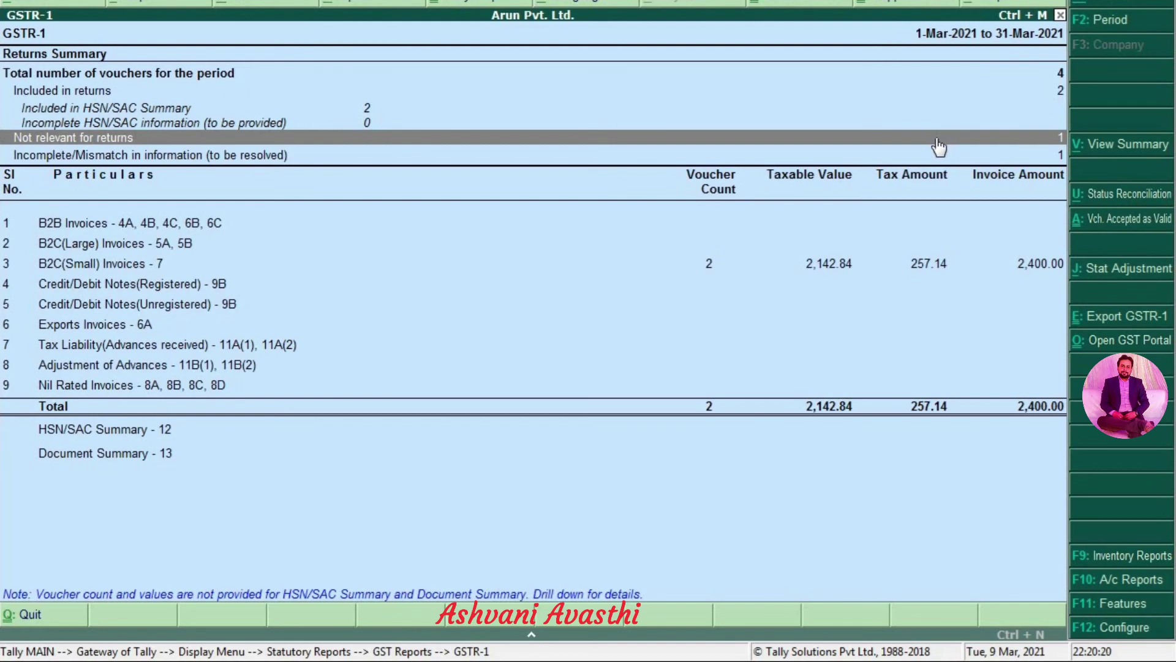
key("Down")
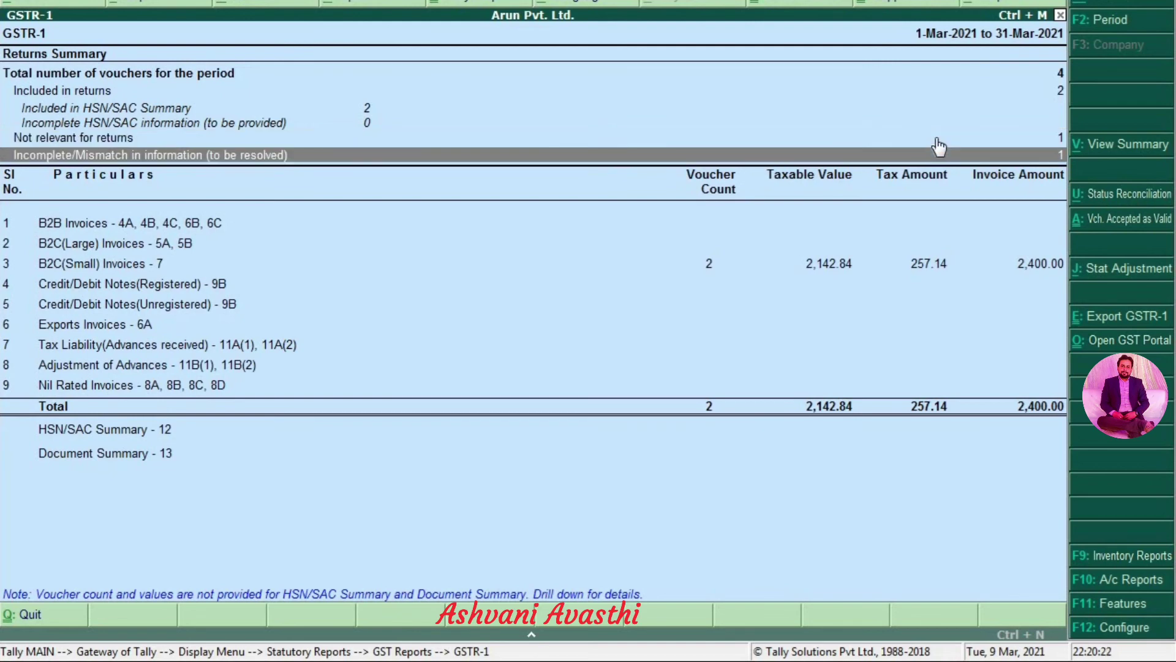
key("Up")
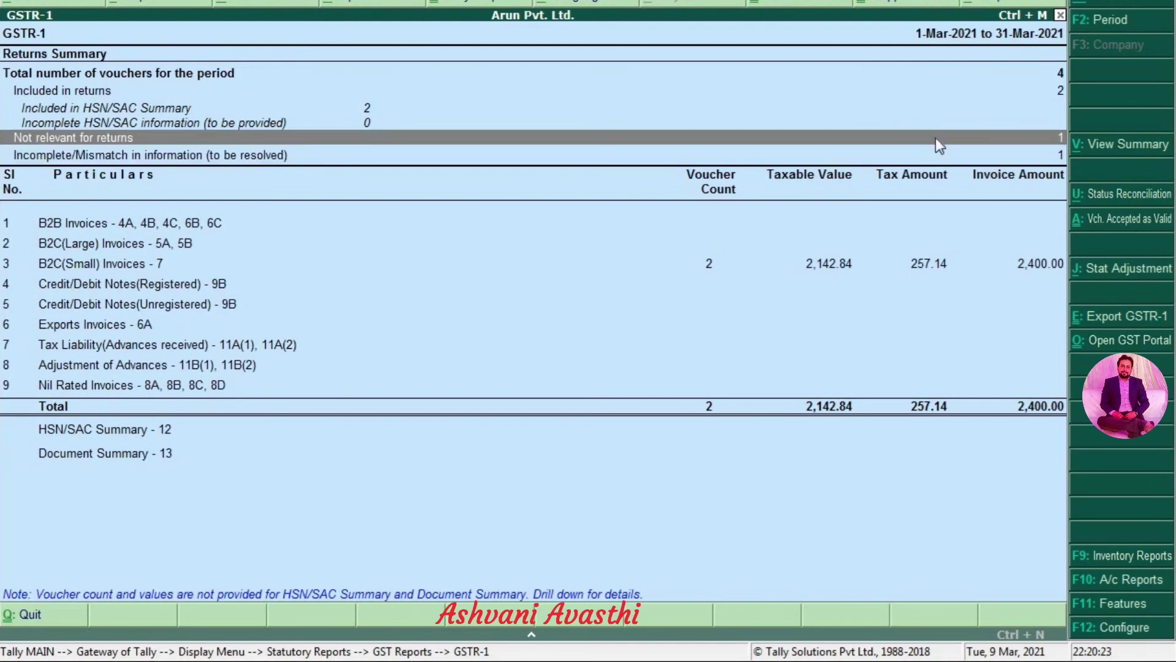
key("Return")
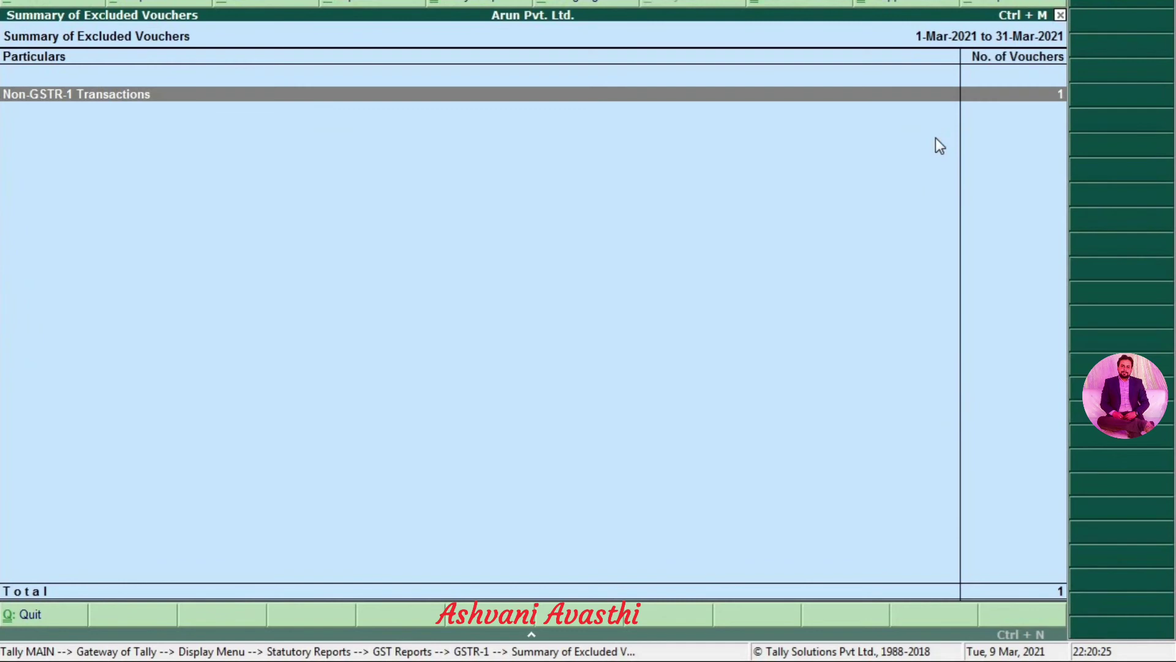
key("Return")
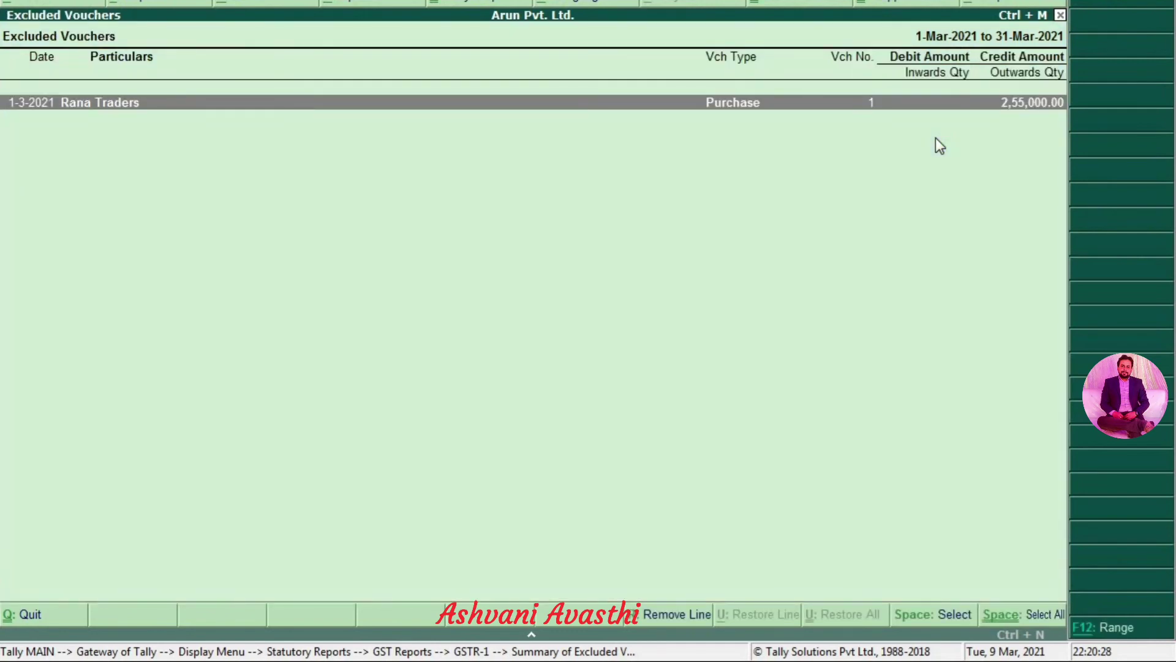
key("Escape")
key("Escape")
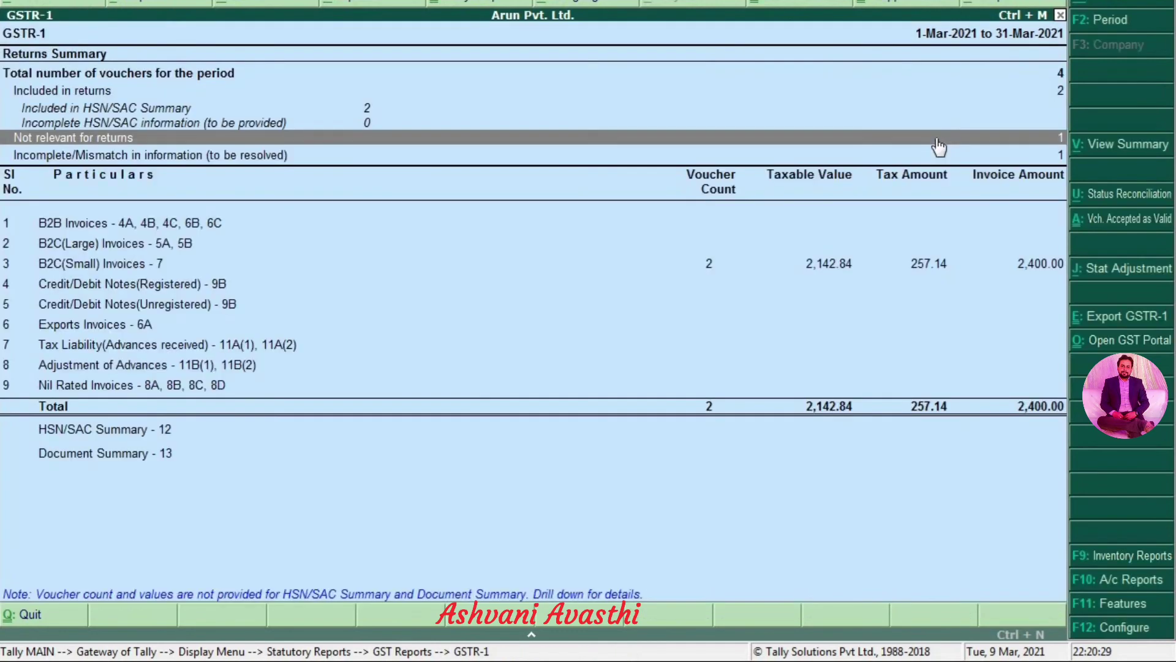
Open the exception list of vouchers under Incomplete/Mismatch in information (to be resolved).
key("Down")
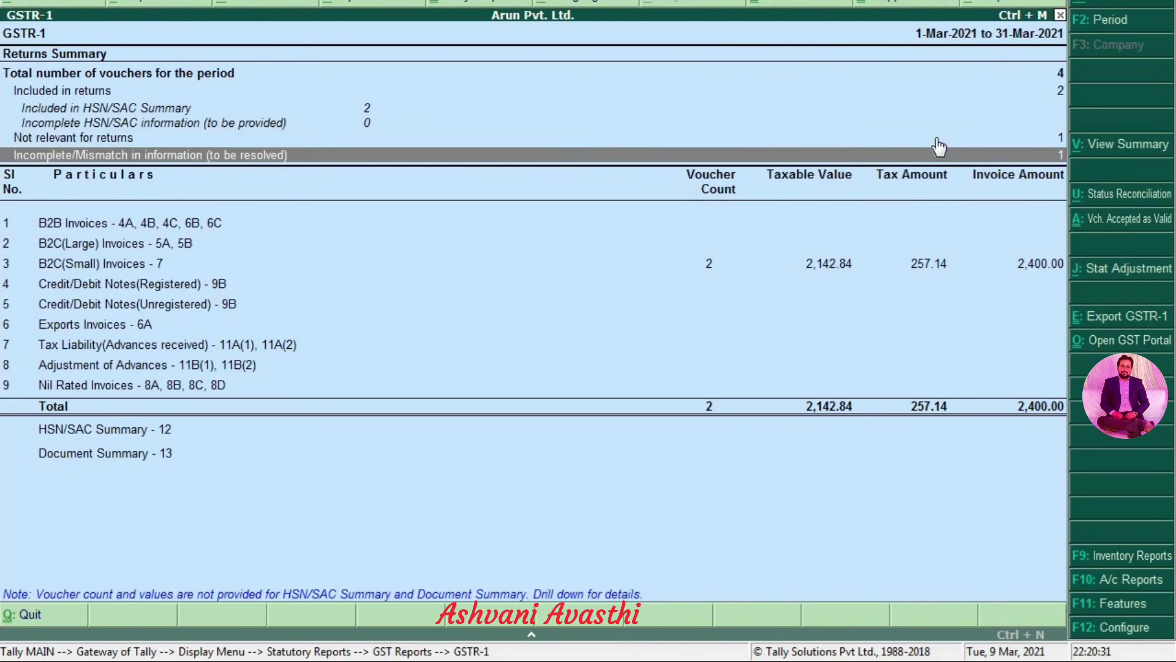
key("Return")
key("Return")
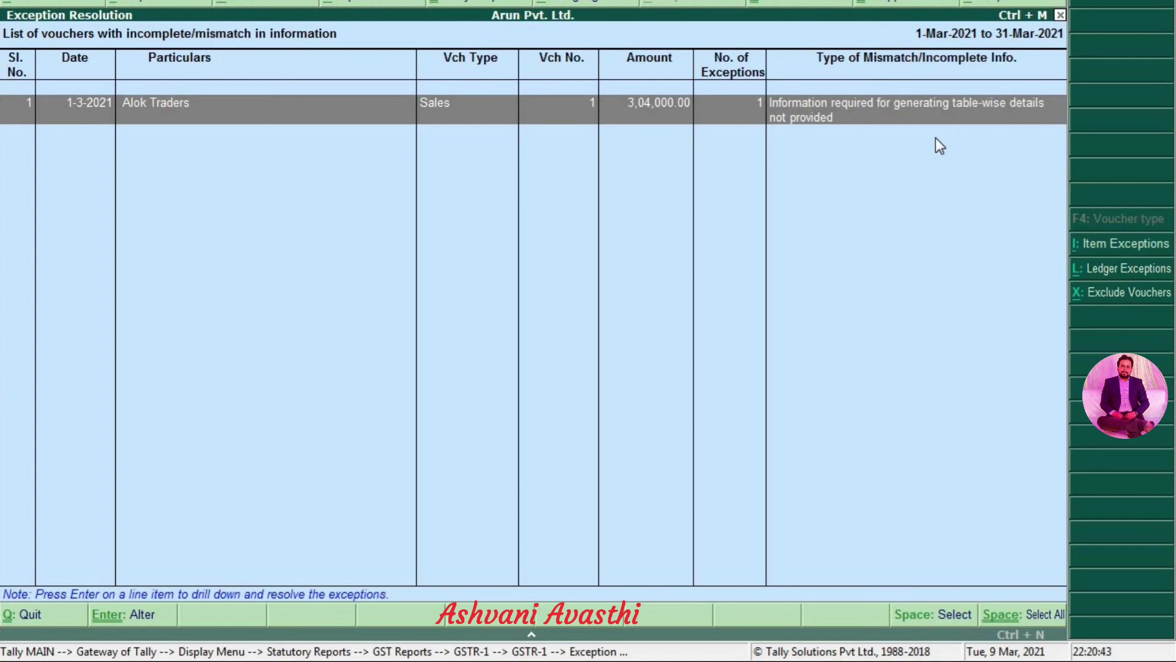
Open the Alok Traders sales voucher exception and try to accept its party GSTIN/UIN as it stands.
key("Return")
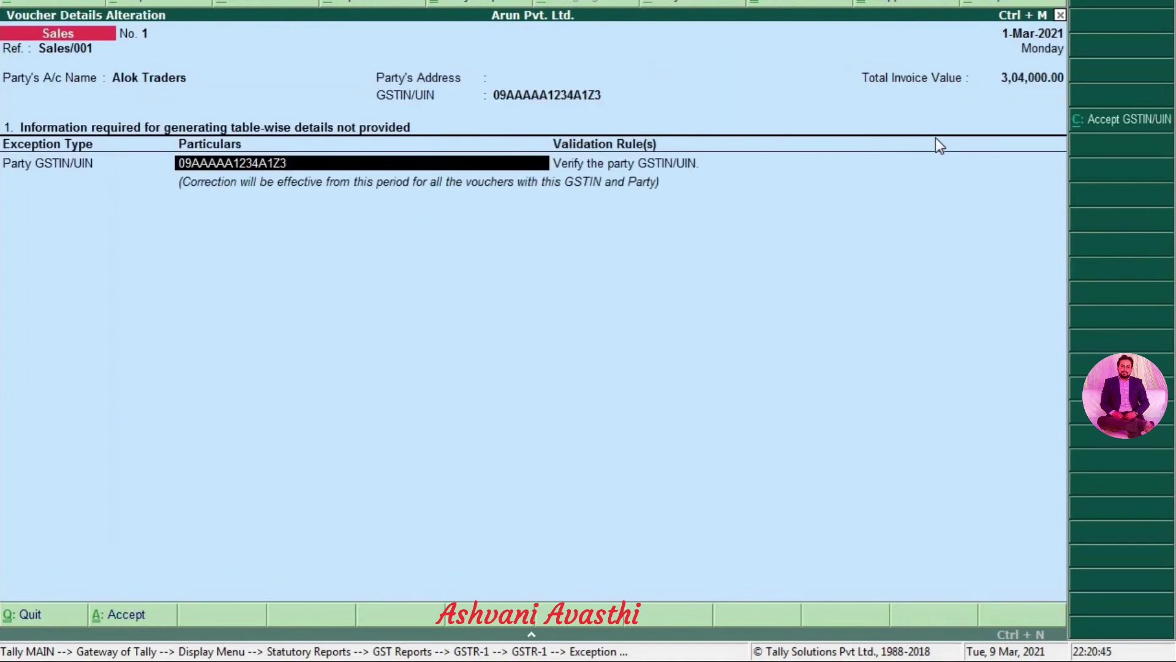
key("Return")
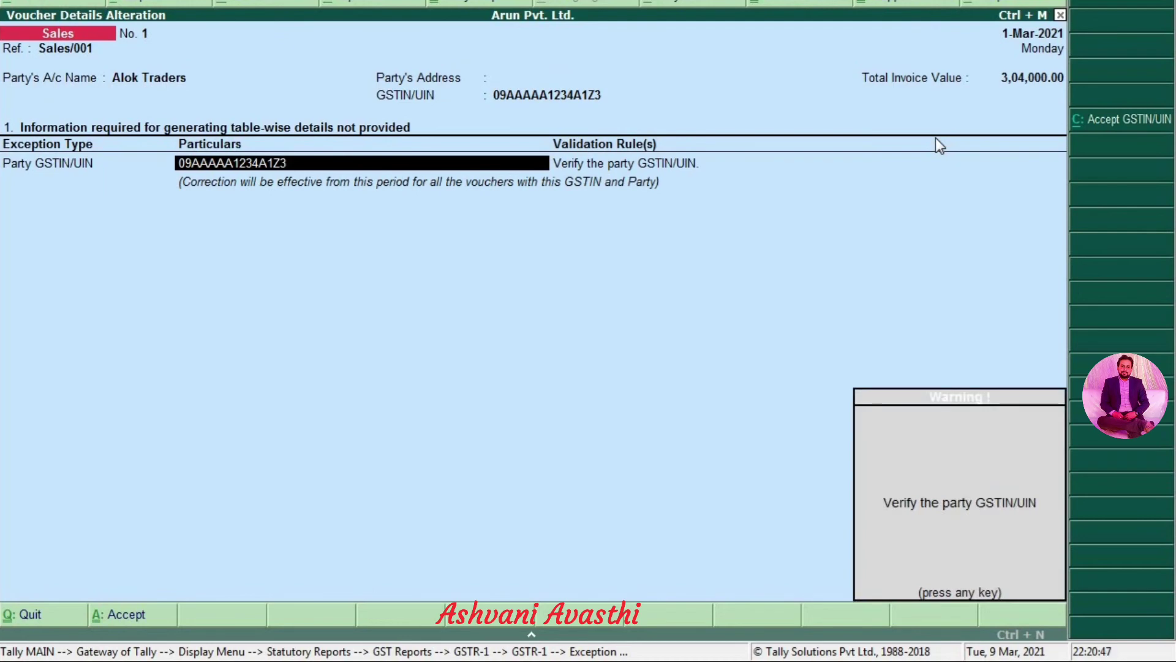
key("Return")
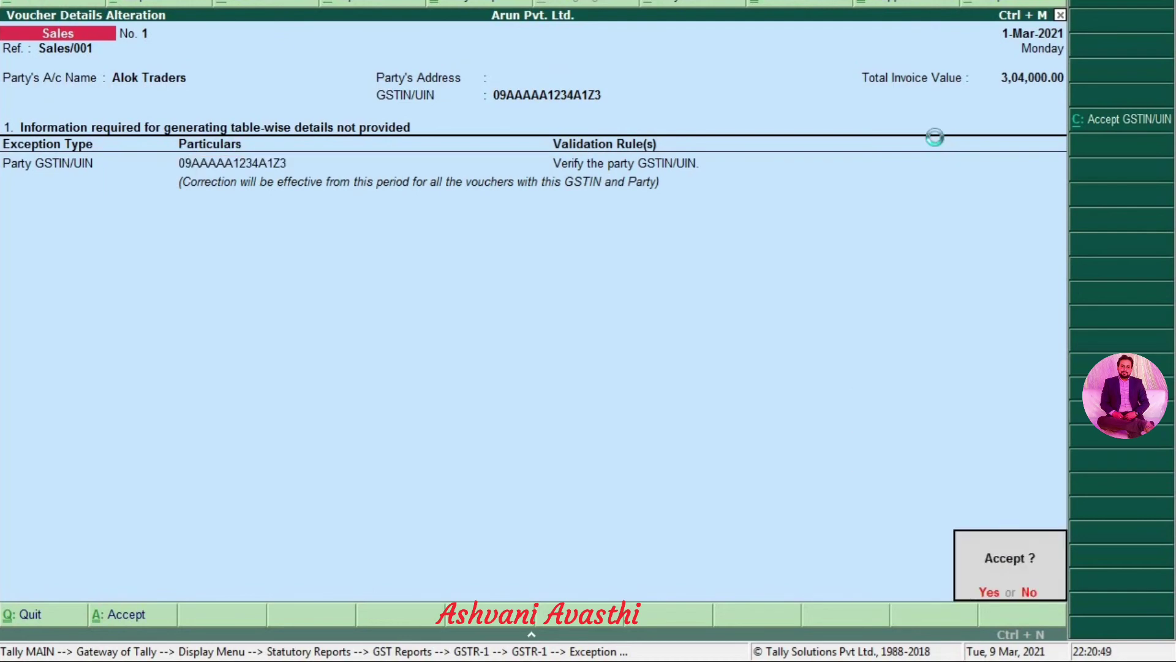
key("Escape")
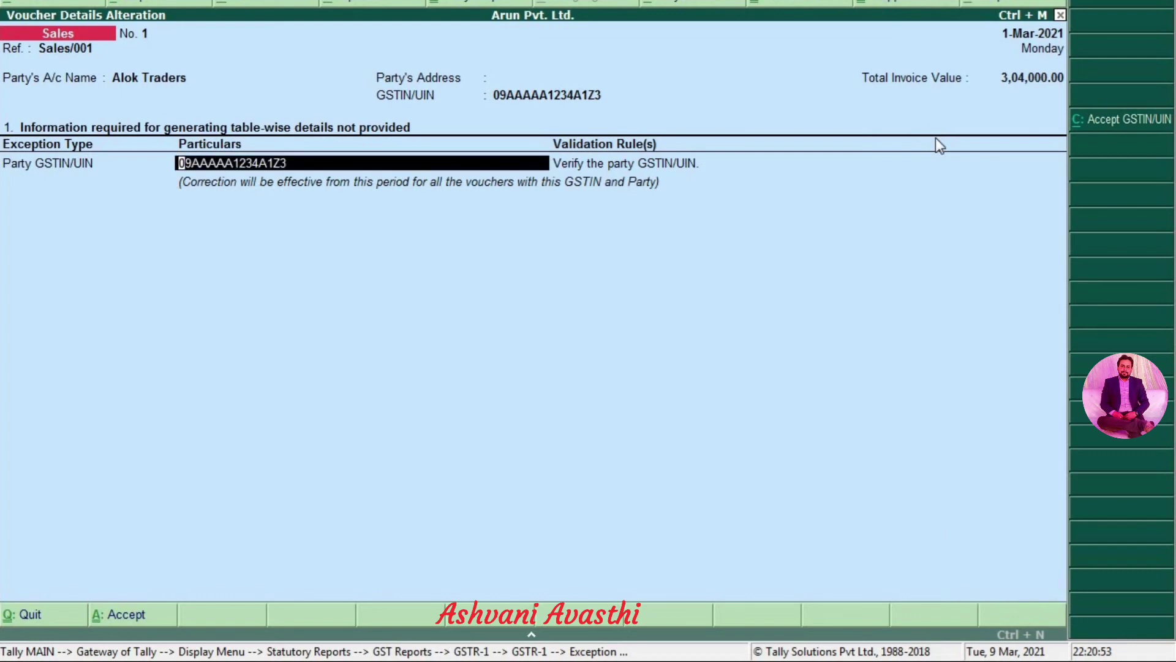
key("Return")
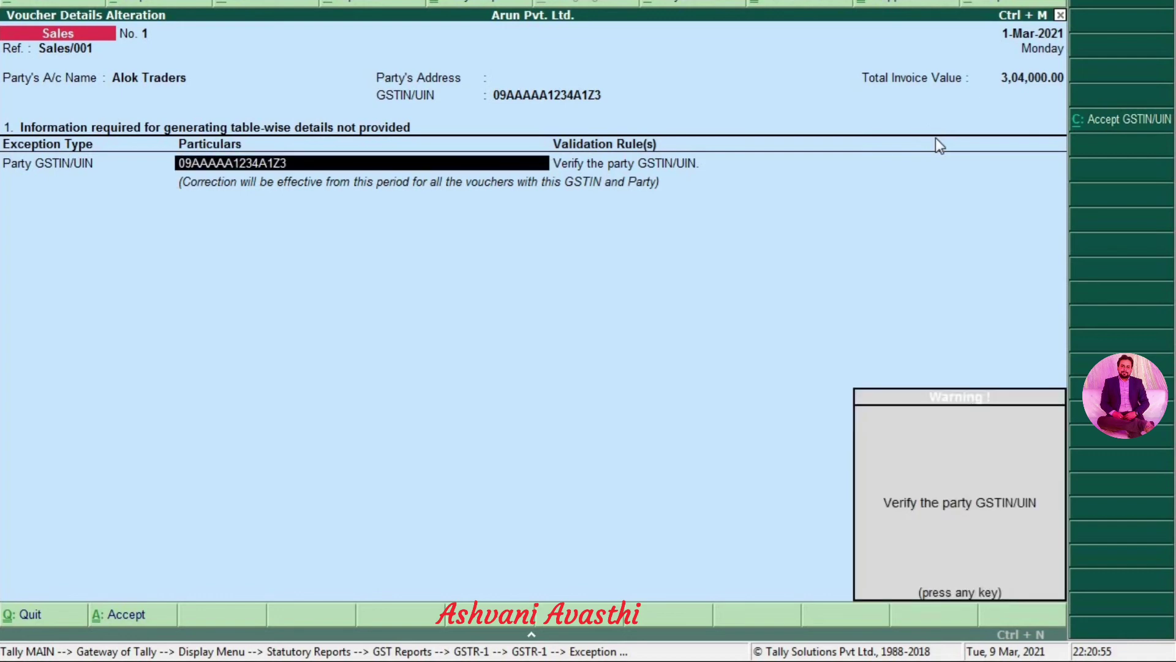
key("Return")
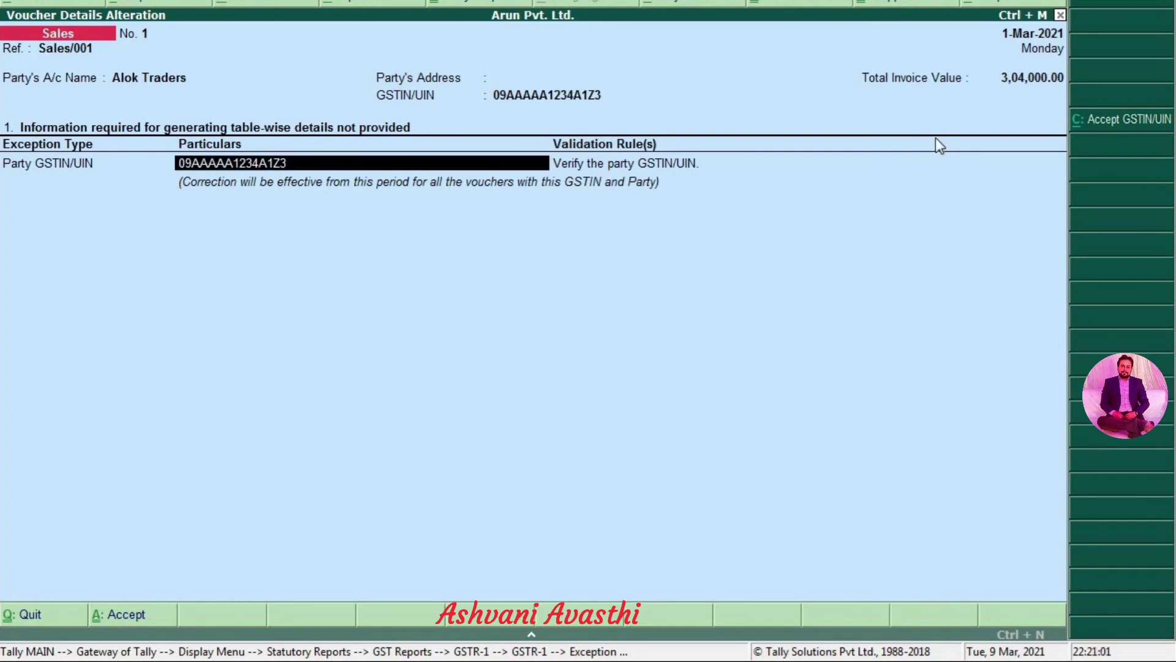
Accept the party GSTIN/UIN by skipping its validation for this voucher, and return to the GSTR-1 summary.
key("alt+c")
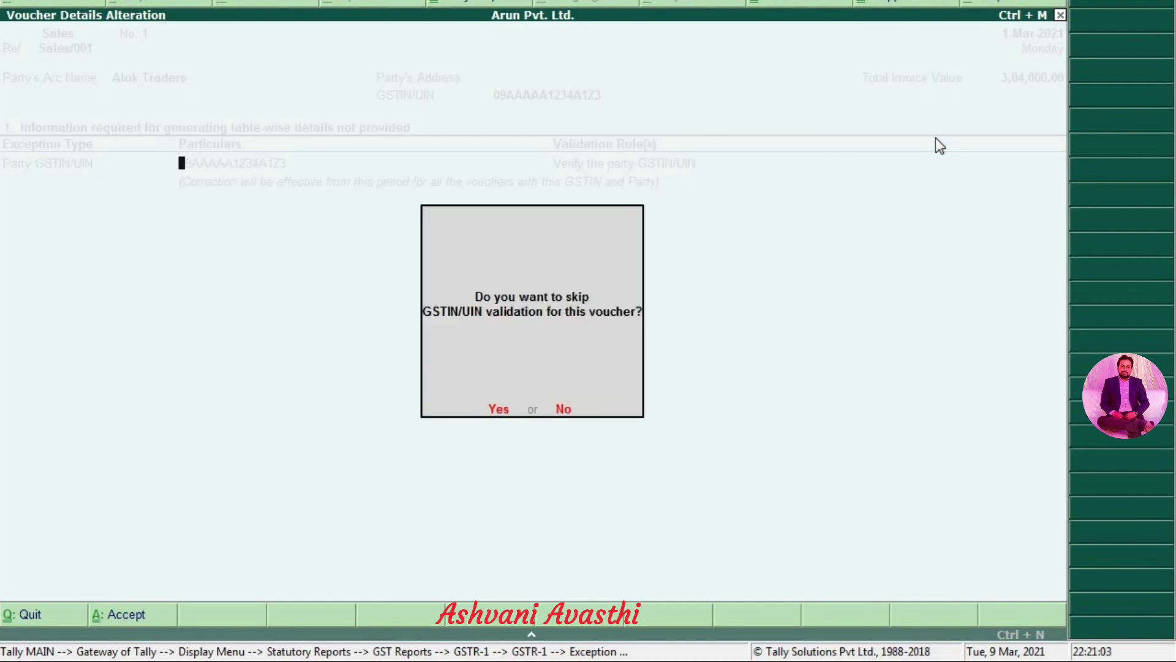
key("Return")
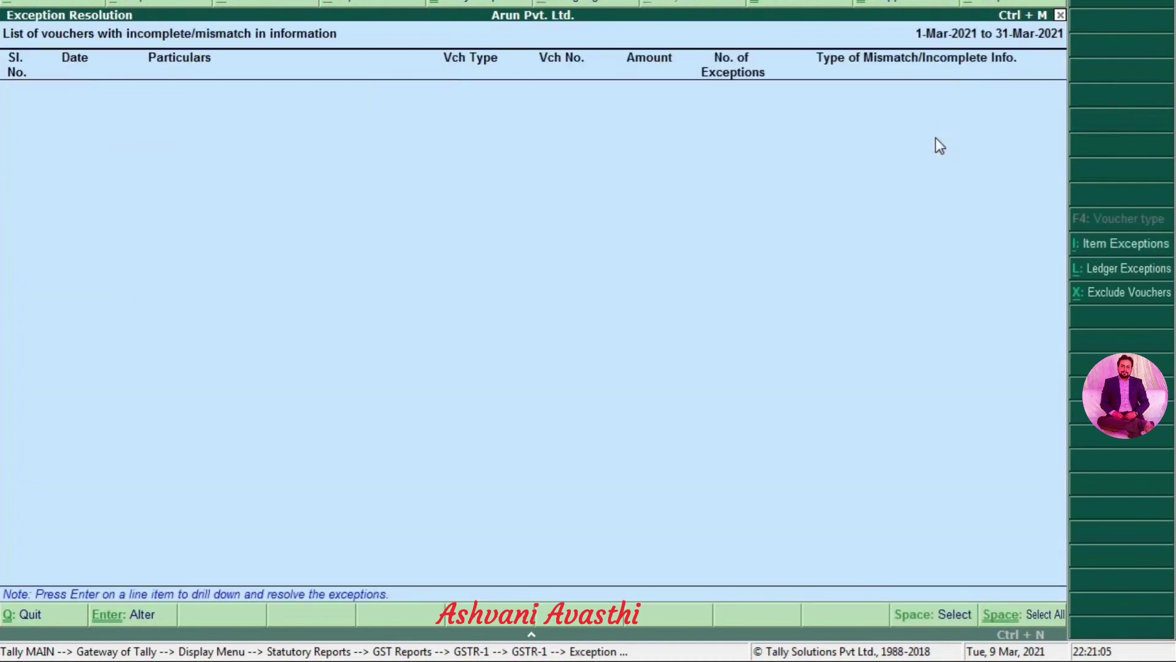
key("Escape")
key("Escape")
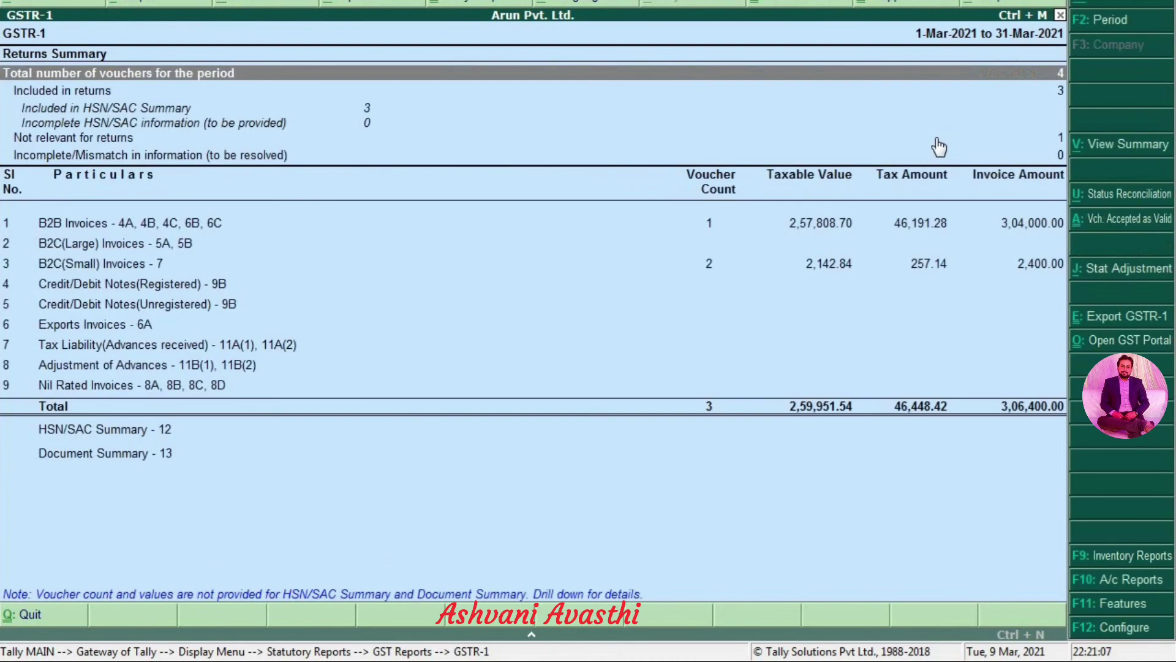
Review the B2B Invoices - 4A, 4B, 4C, 6B, 6C row in GSTR-1, recheck the reopened return, and go back to GST Reports.
key("Down")
key("Down")
key("Down")
key("Down")
key("Down")
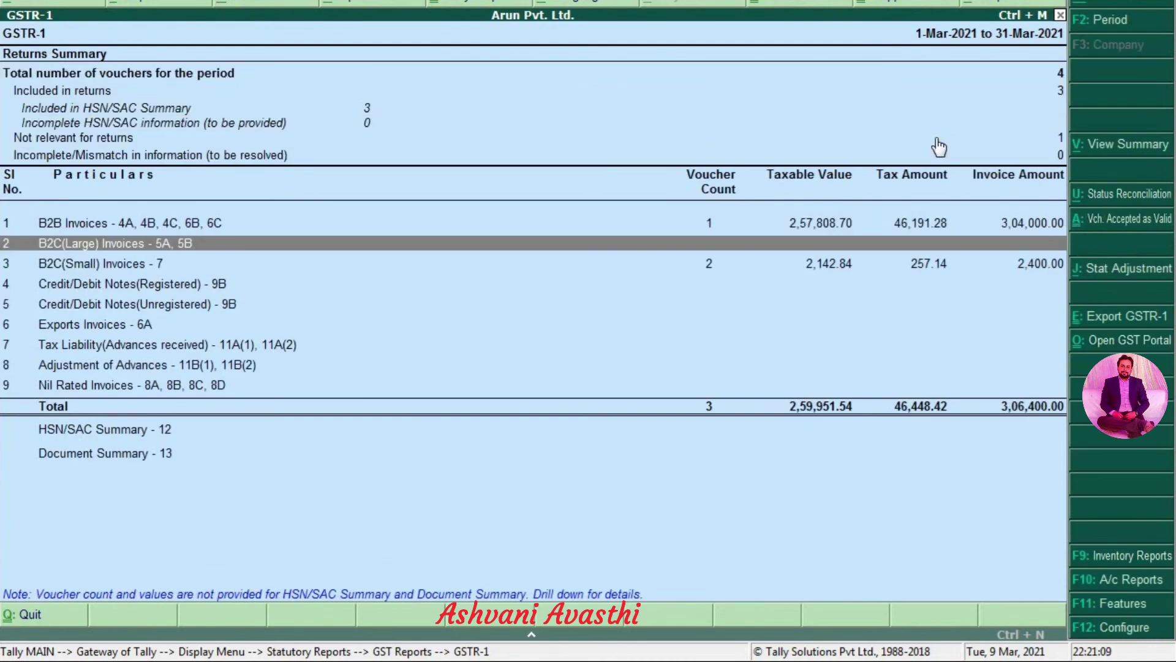
key("Up")
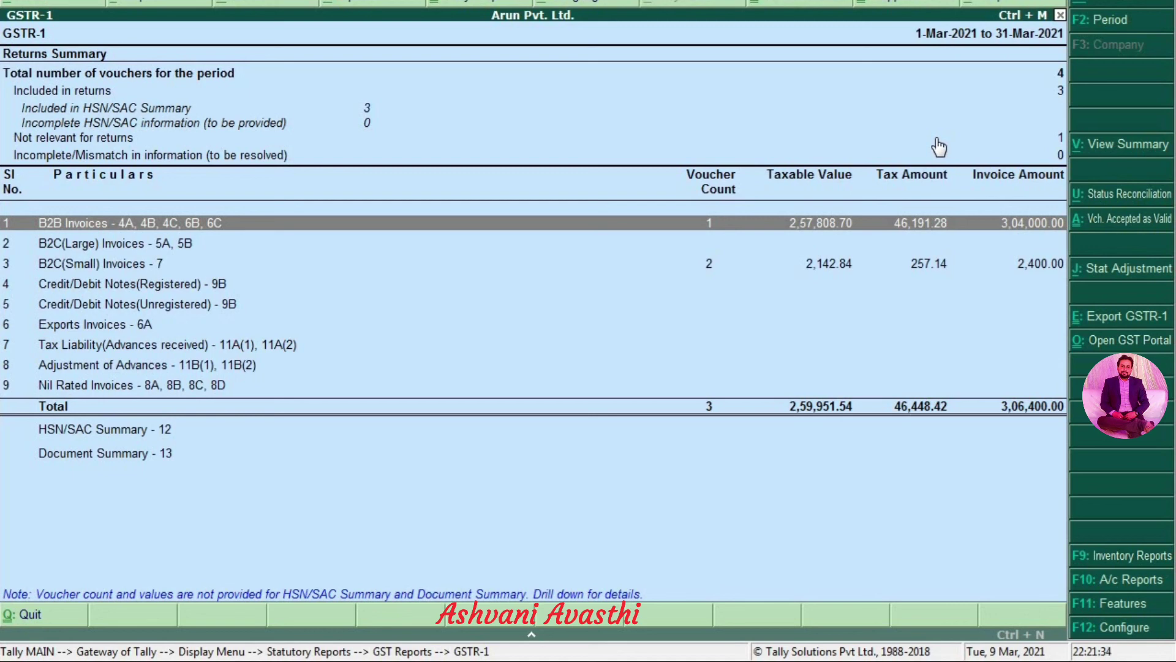
key("Escape")
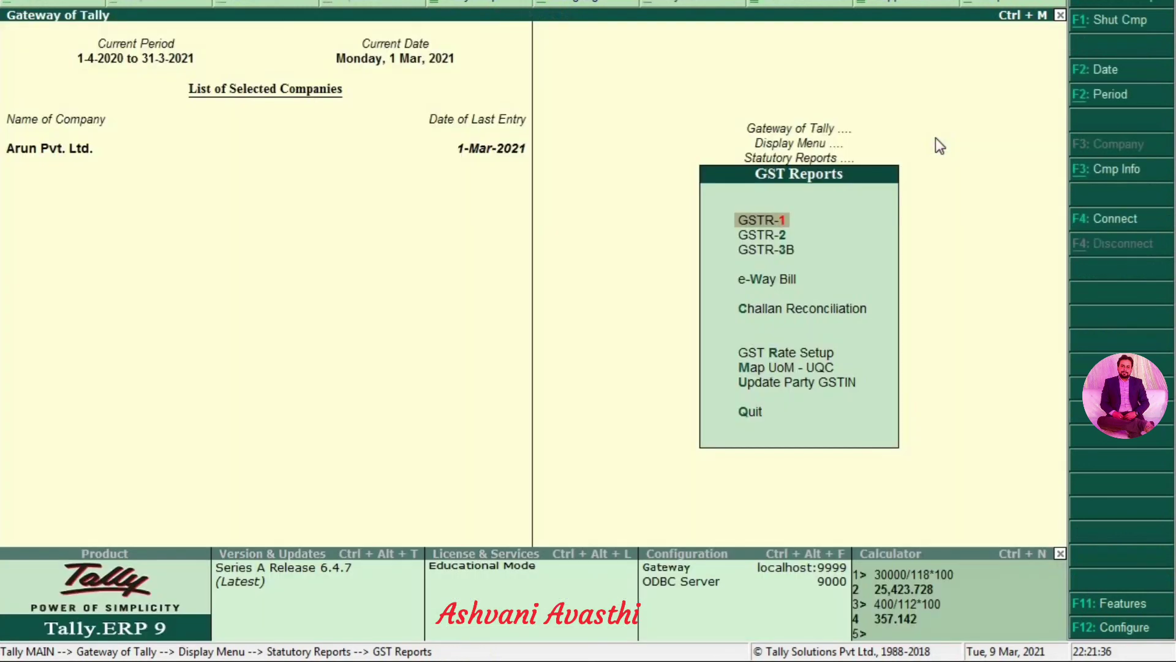
key("Return")
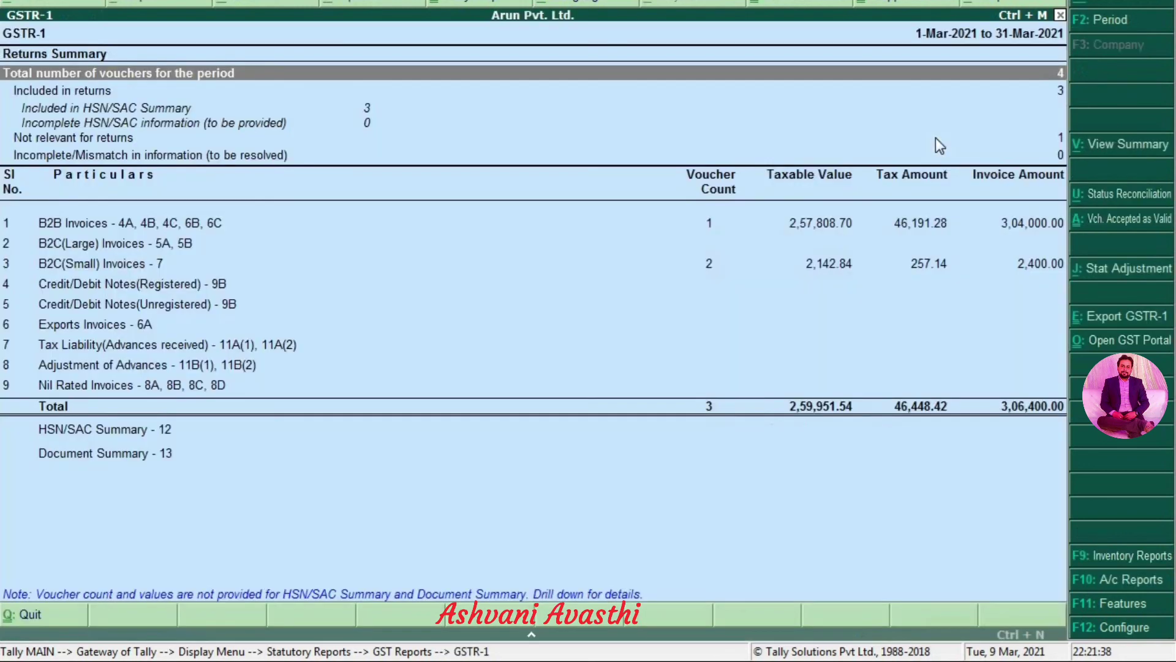
key("Escape")
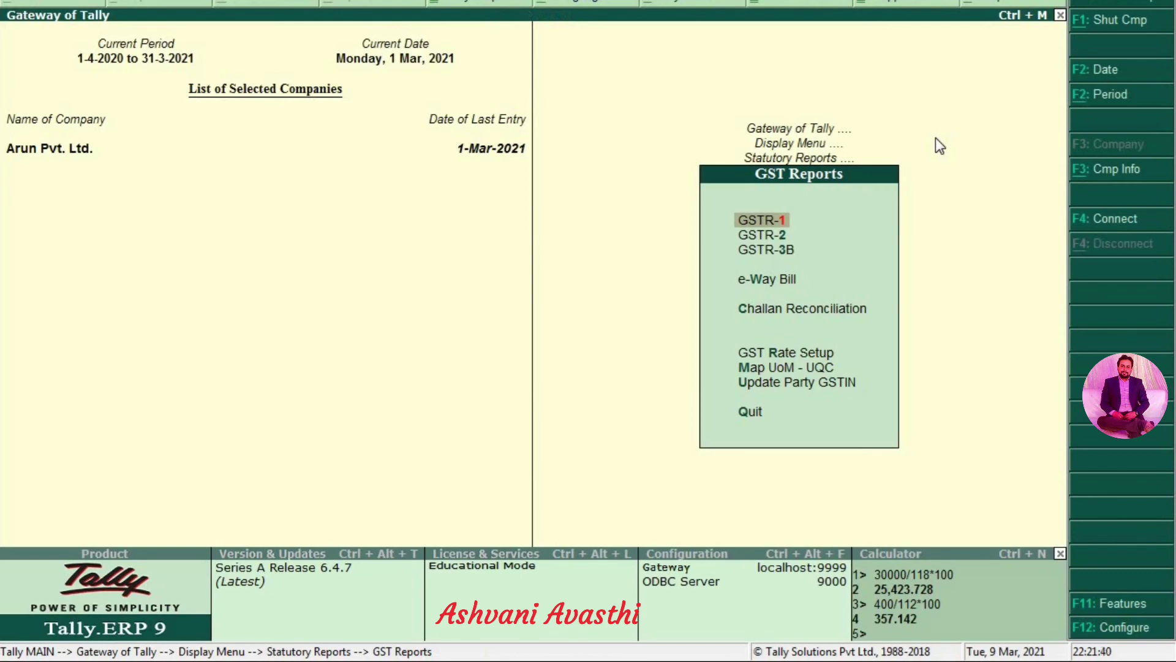
Open the GSTR-2 return and examine its voucher classification down to the B2B Invoices - 3, 4A row.
key("Down")
key("Return")
key("Down")
key("Down")
key("Down")
key("Down")
key("Down")
key("Down")
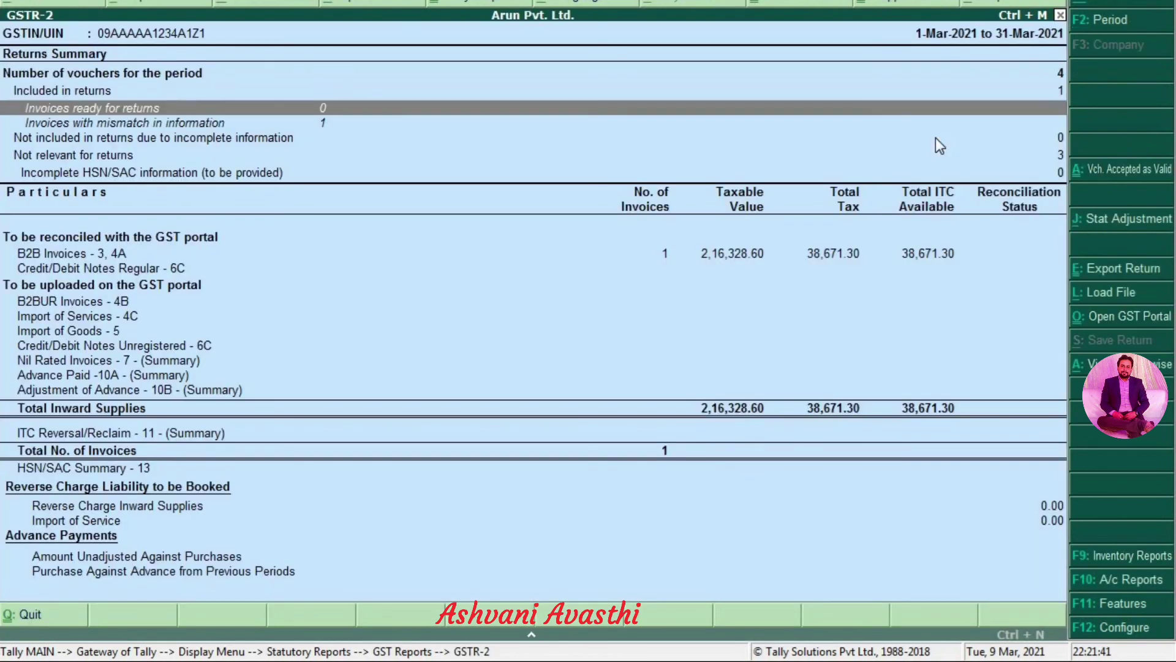
key("Down")
key("Up")
key("Up")
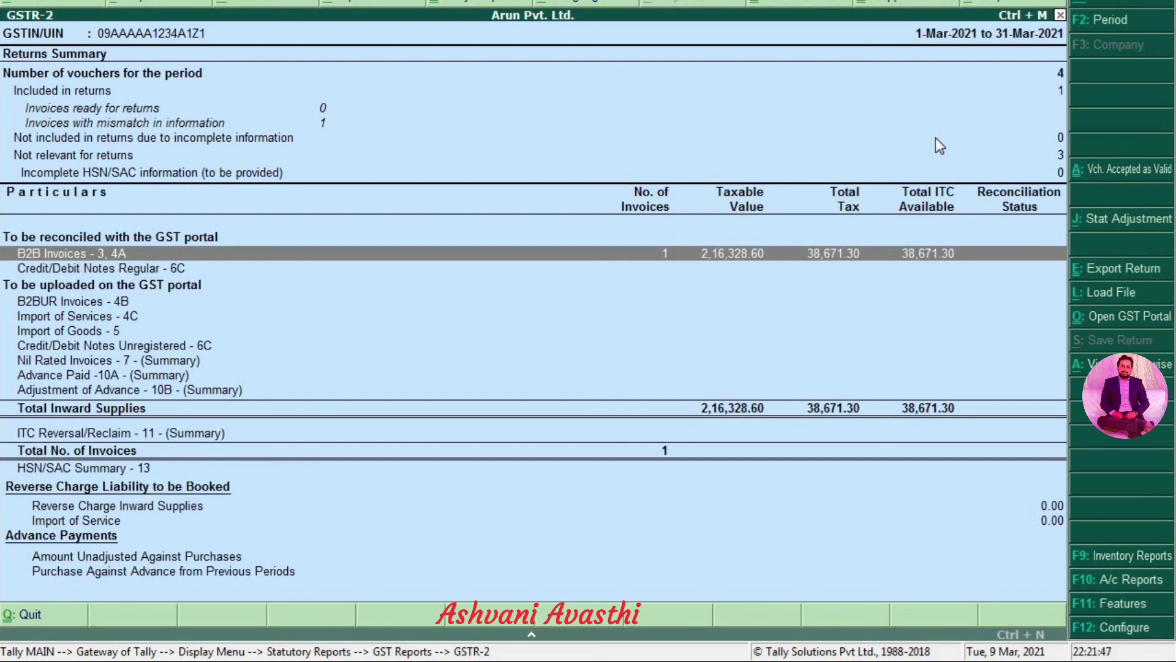
Leave GSTR-2 and reopen the GSTR-1 Returns Summary.
key("Escape")
key("Up")
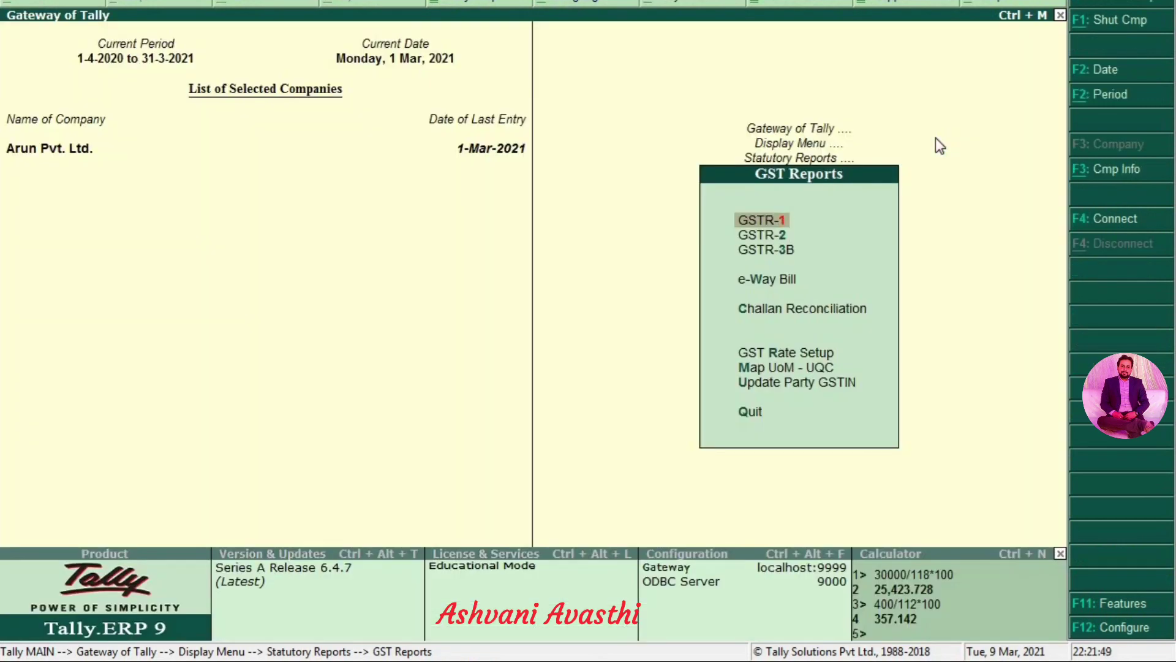
key("Return")
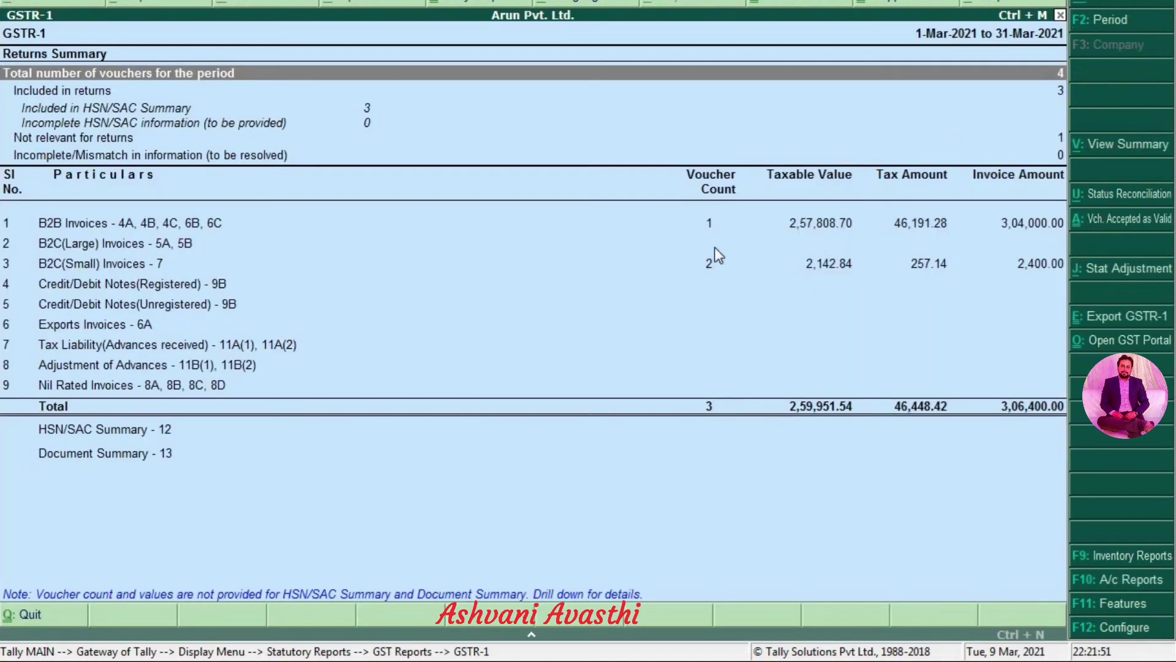